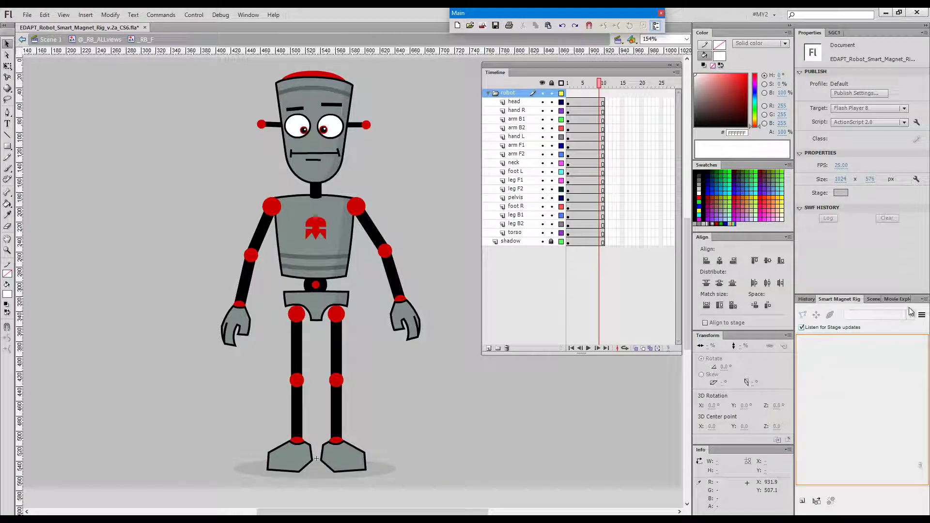
# Open the Smart Magnet Rig panel's options menu
pyautogui.click(921, 315)
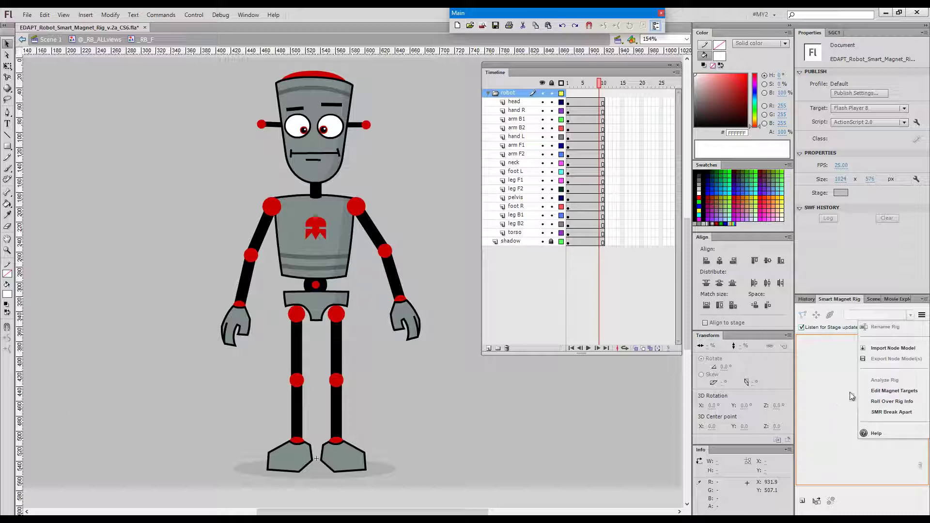
# Load the Robot_SMR rig, run Analyze Rig, and move the no-problems Output report aside
pyautogui.click(817, 502)
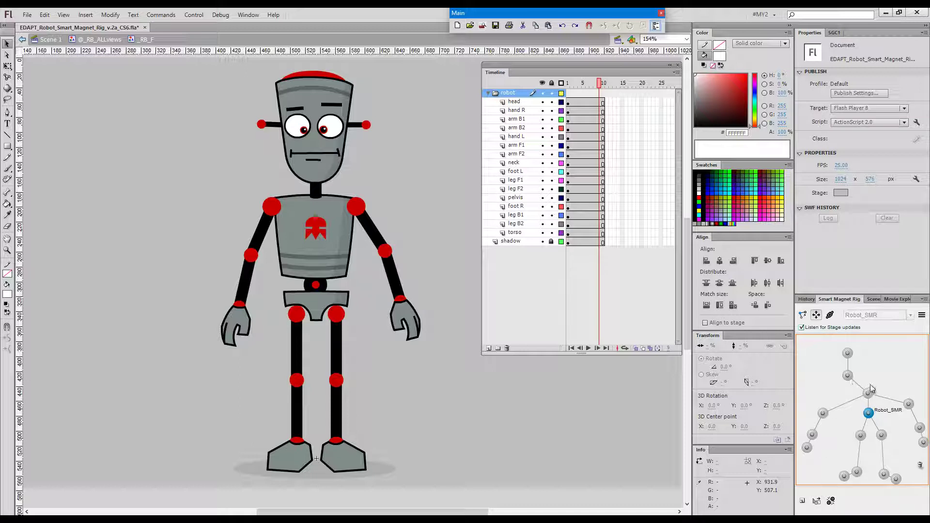
pyautogui.click(922, 315)
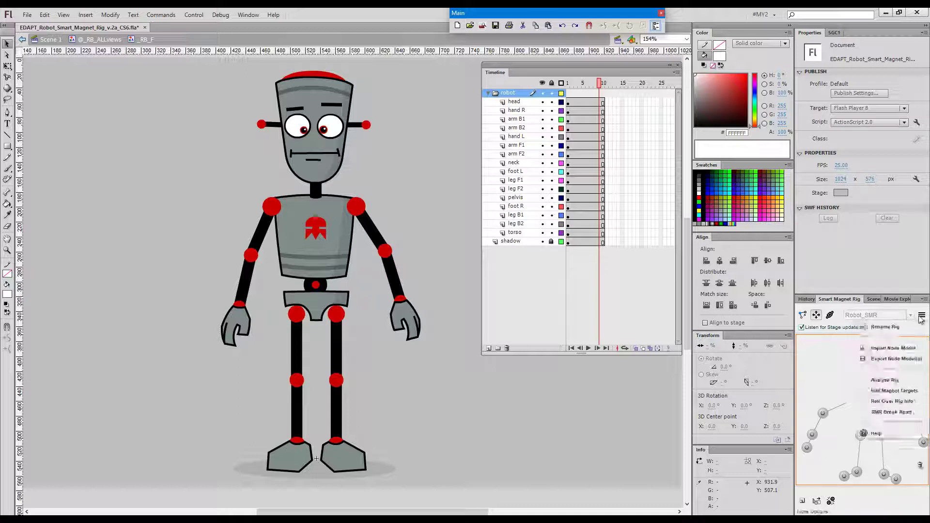
pyautogui.click(905, 381)
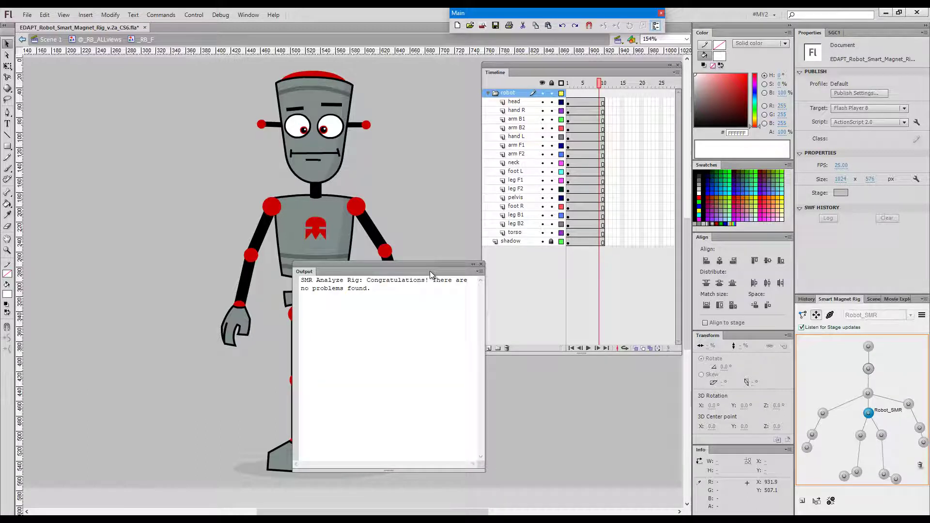
pyautogui.moveTo(431, 275); pyautogui.dragTo(136, 81)
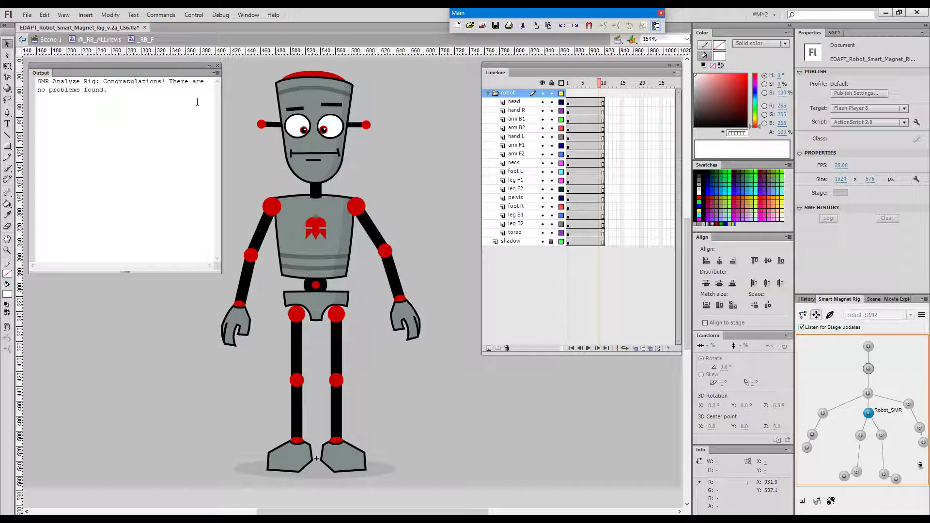
# Insert keyframes at frame 10 across the robot layers
pyautogui.click(600, 94)
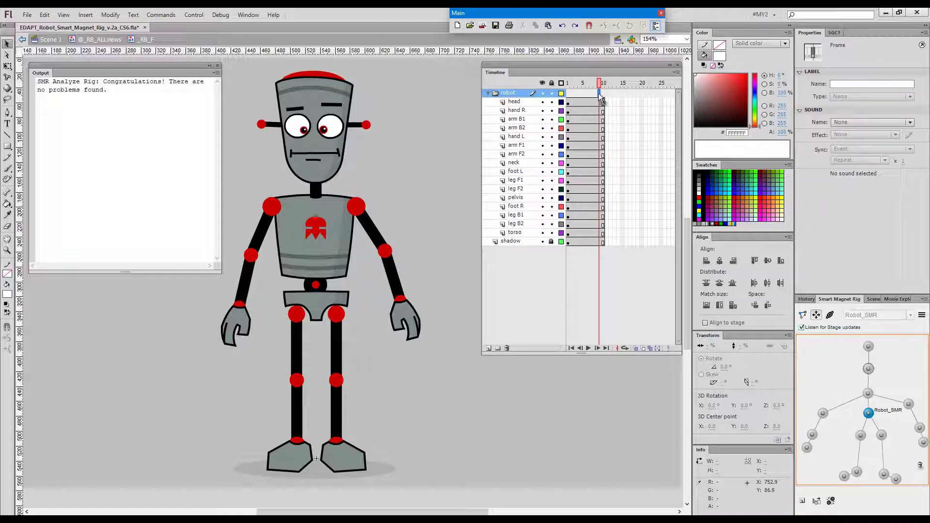
pyautogui.press('F6')
pyautogui.click(404, 265)
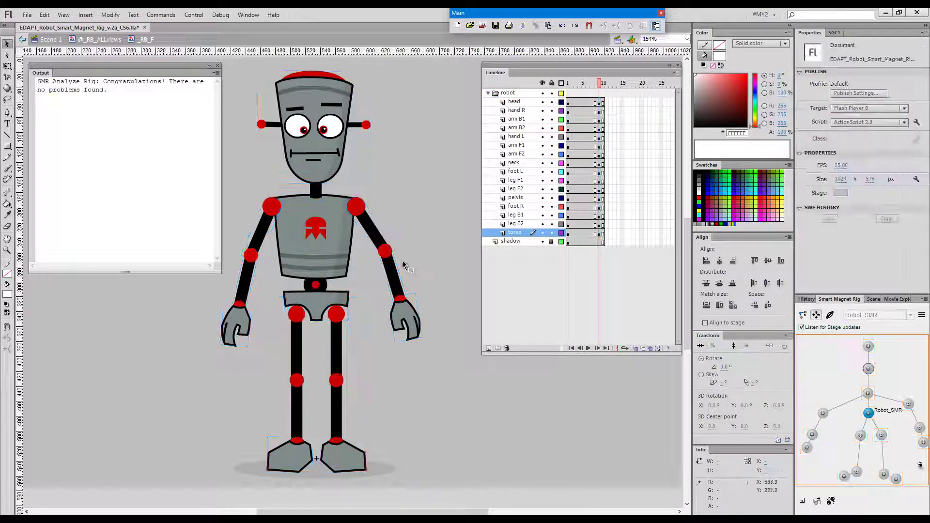
# Delete forearm arm F1 and lower leg B1, then re-run Analyze Rig, which reports 2 errors
pyautogui.click(400, 262)
pyautogui.press('Delete')
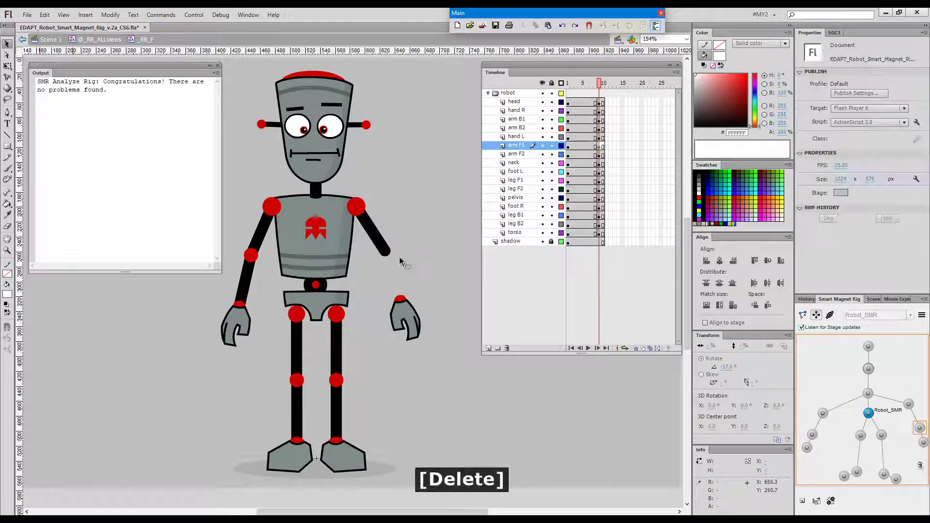
pyautogui.click(299, 408)
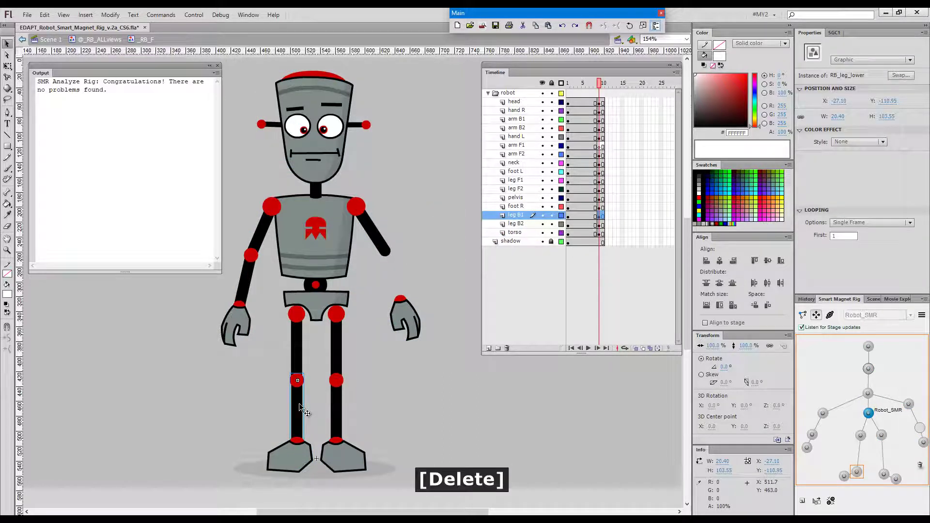
pyautogui.press('Delete')
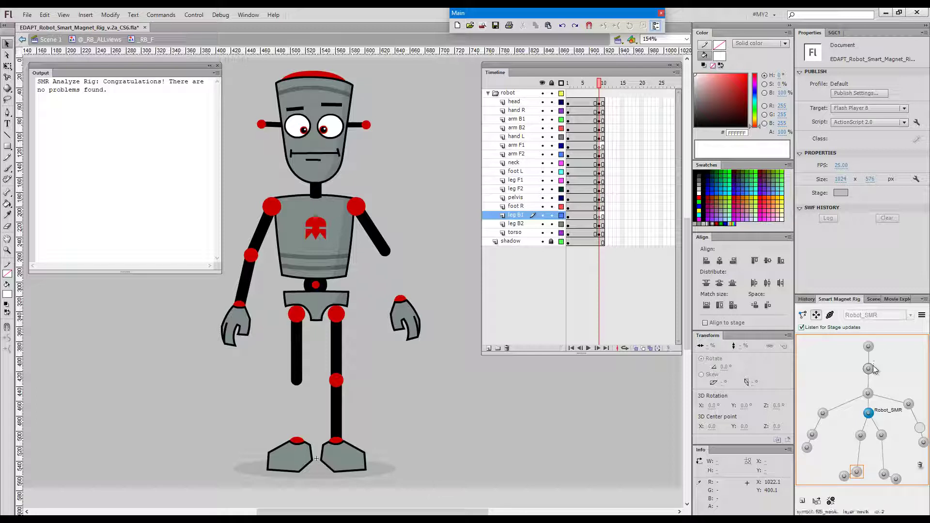
pyautogui.click(922, 315)
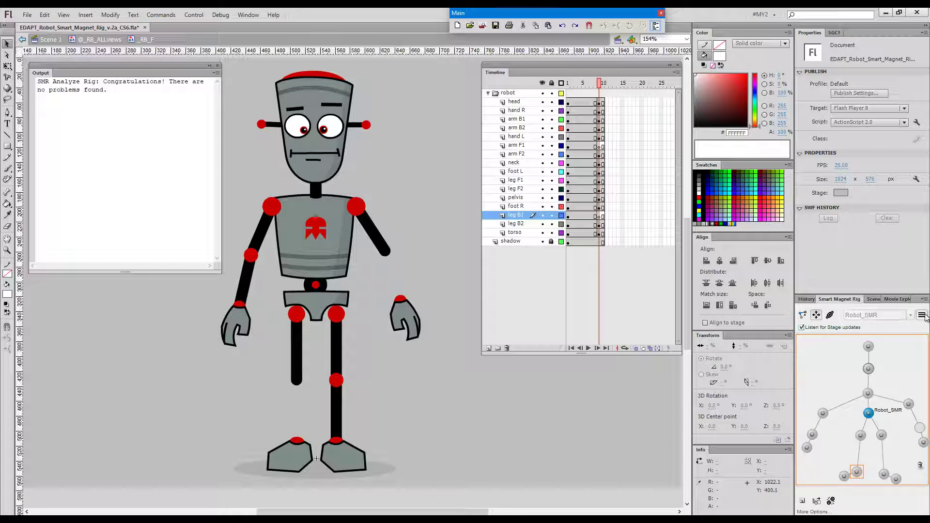
pyautogui.click(914, 381)
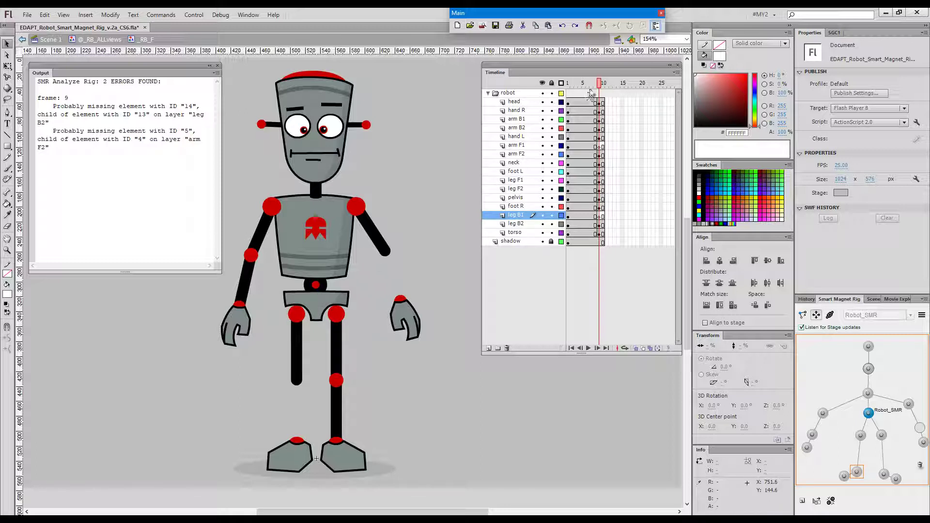
# Select frame 8 across the robot layers and close the analysis report
pyautogui.click(595, 84)
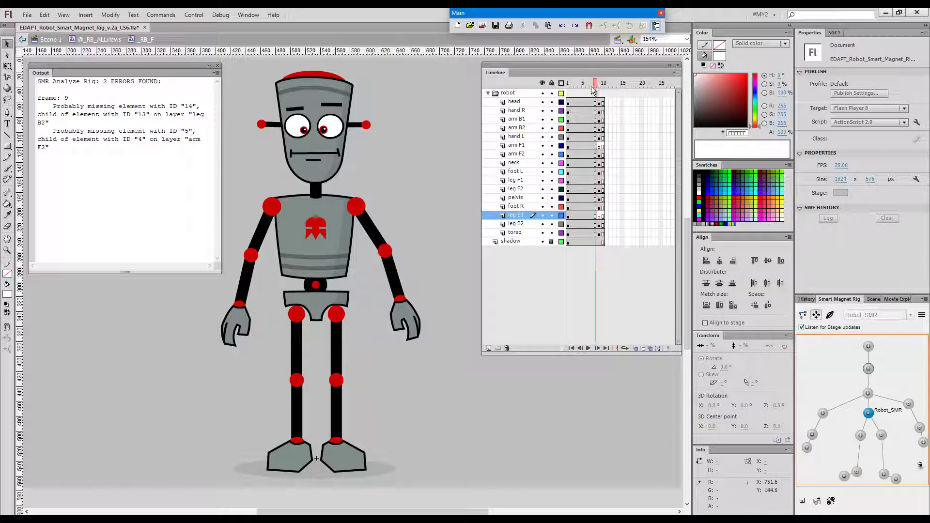
pyautogui.click(595, 93)
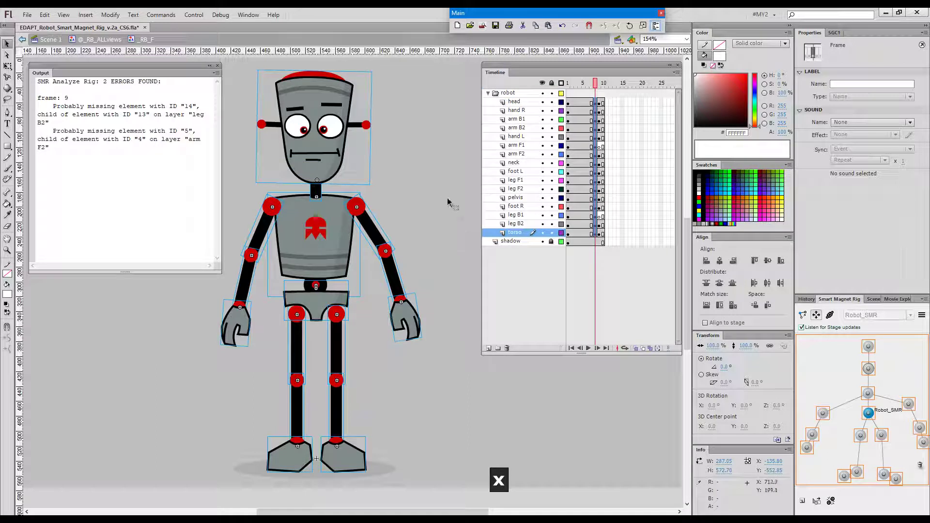
pyautogui.click(420, 200)
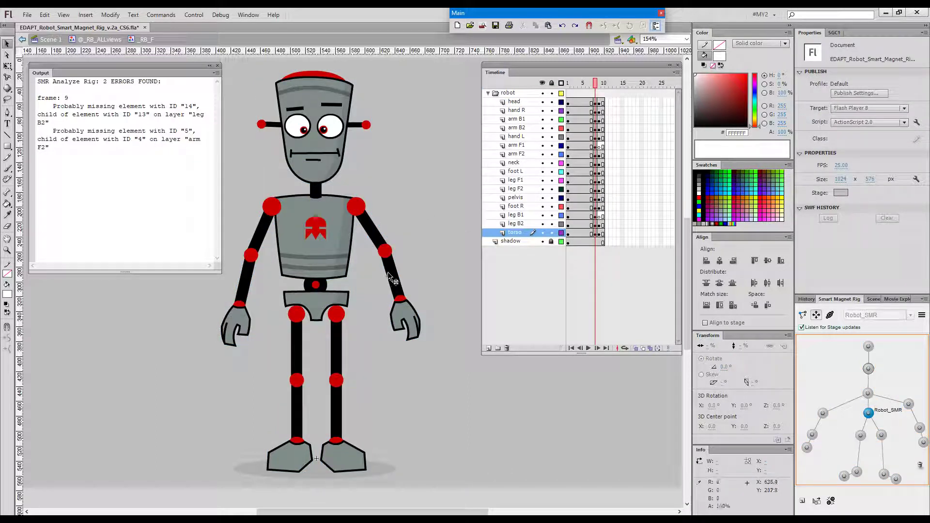
pyautogui.press('F2')
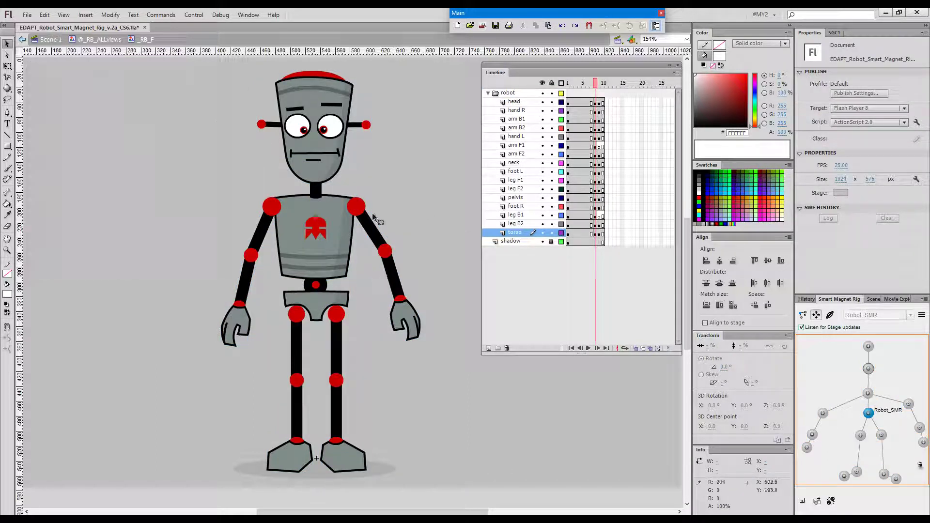
# Delete the wrist magnet target inside RB_arm_lower
pyautogui.doubleClick(390, 266)
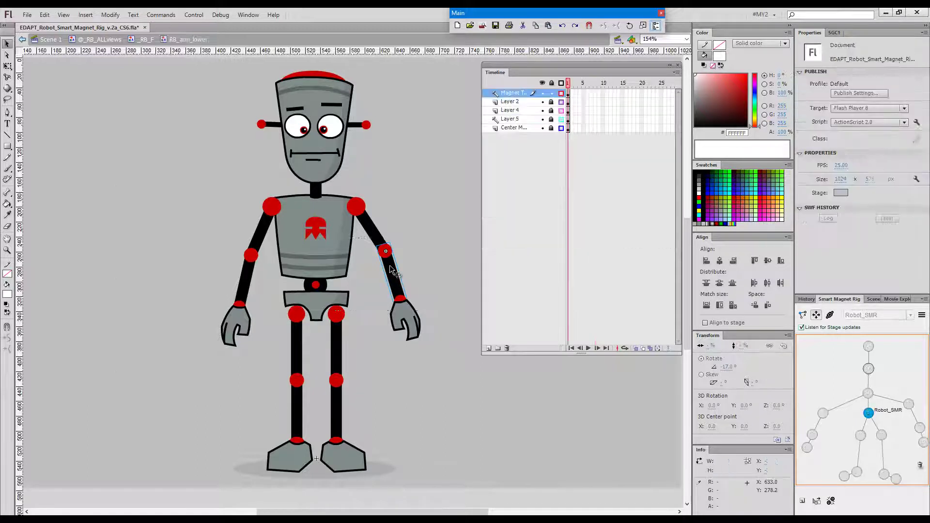
pyautogui.click(400, 302)
pyautogui.press('Delete')
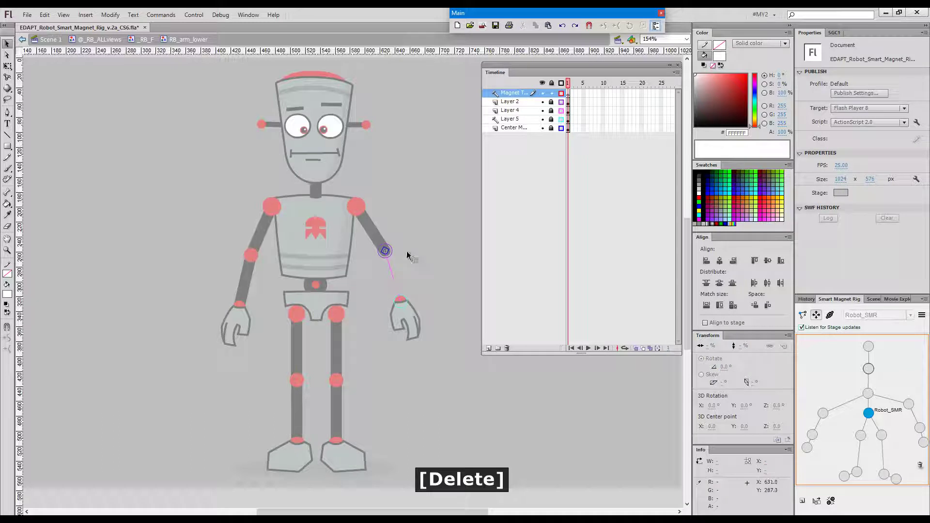
pyautogui.doubleClick(425, 232)
# Delete the screen-left shoulder magnet target inside RB_torso
pyautogui.click(338, 252)
pyautogui.doubleClick(337, 253)
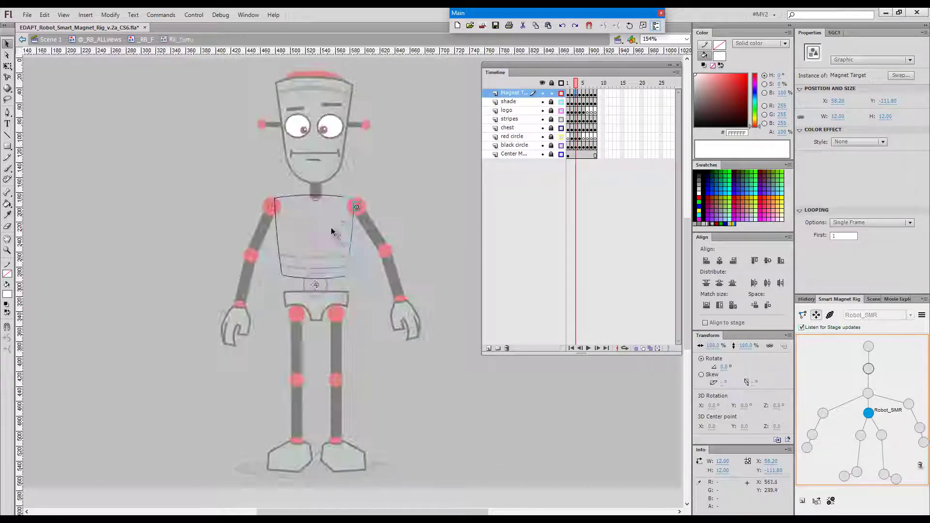
pyautogui.click(273, 208)
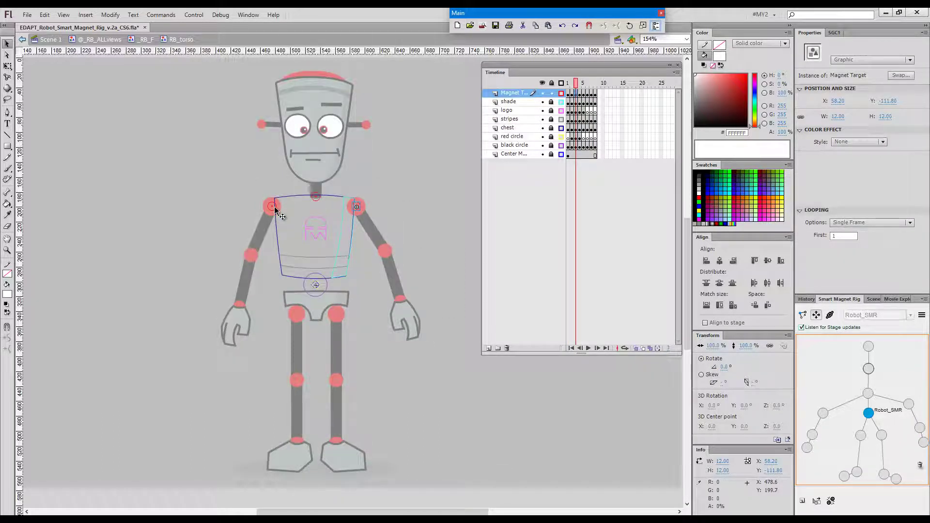
pyautogui.click(273, 208)
pyautogui.press('Delete')
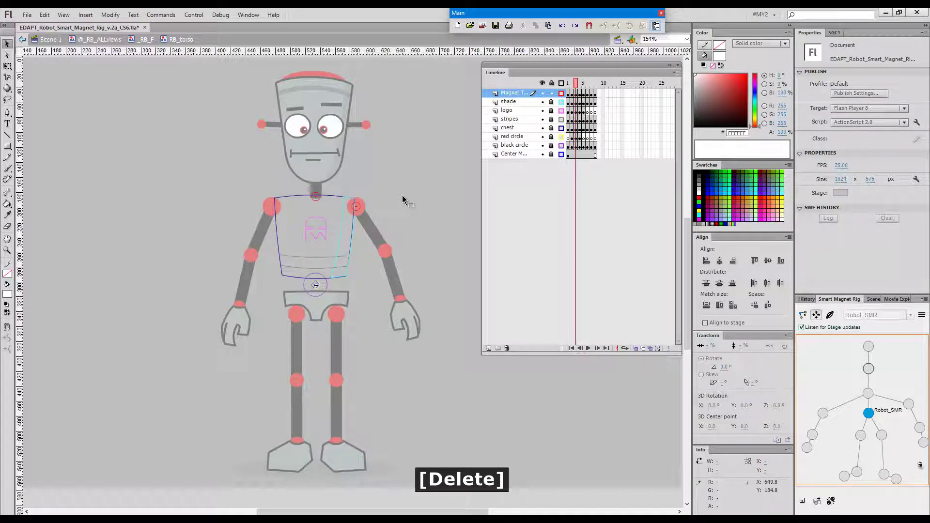
pyautogui.doubleClick(342, 359)
# Delete the knee magnet target inside RB_leg_upper
pyautogui.doubleClick(338, 356)
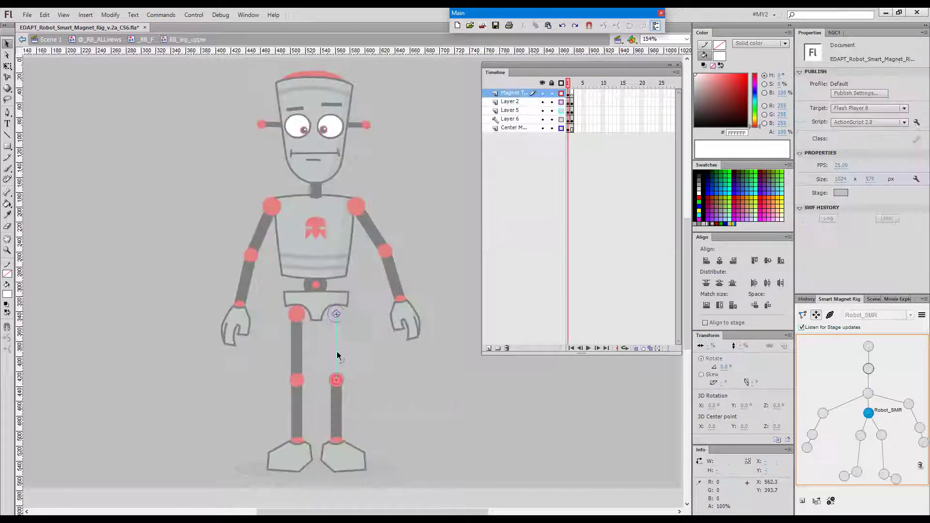
pyautogui.click(337, 381)
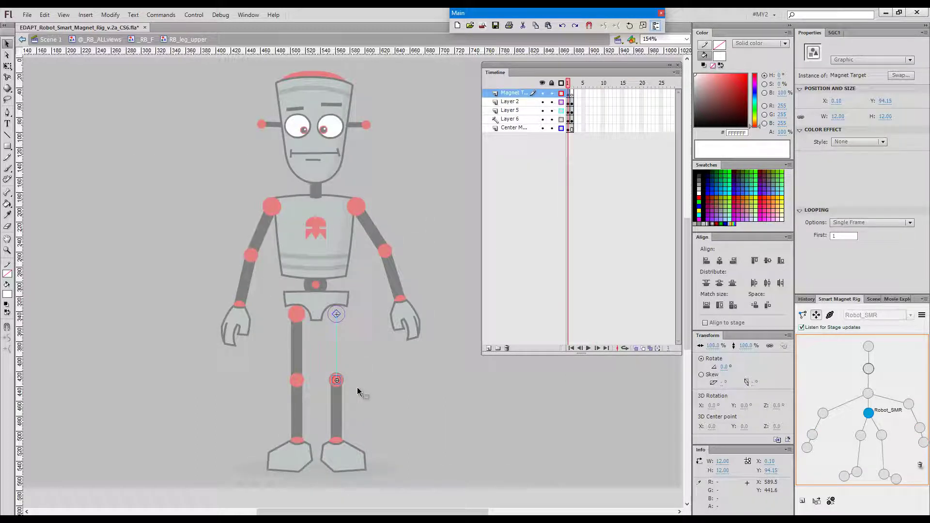
pyautogui.press('Delete')
pyautogui.doubleClick(381, 376)
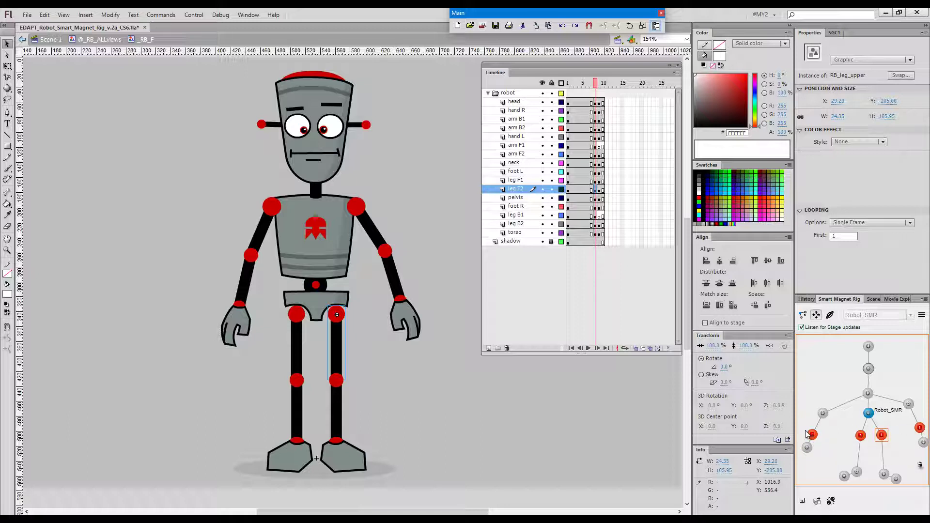
# Re-run Analyze Rig and enlarge the Output panel to read the 16 errors on frames 1, 8 and 9
pyautogui.click(922, 316)
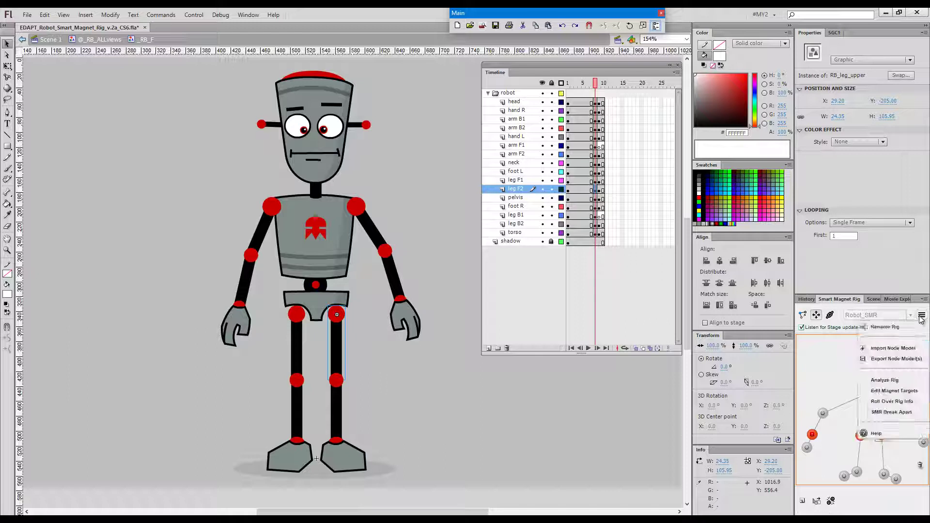
pyautogui.click(911, 381)
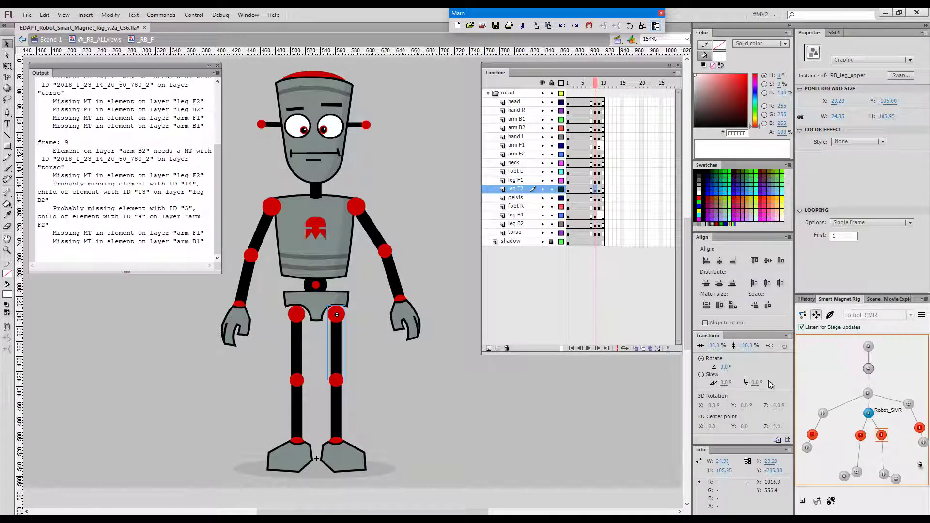
pyautogui.moveTo(219, 272); pyautogui.dragTo(416, 303)
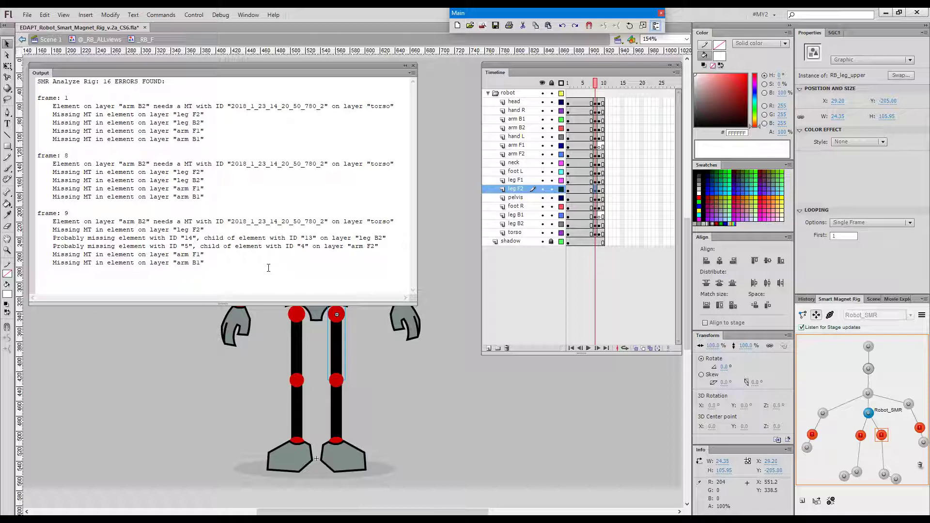
pyautogui.press('Escape')
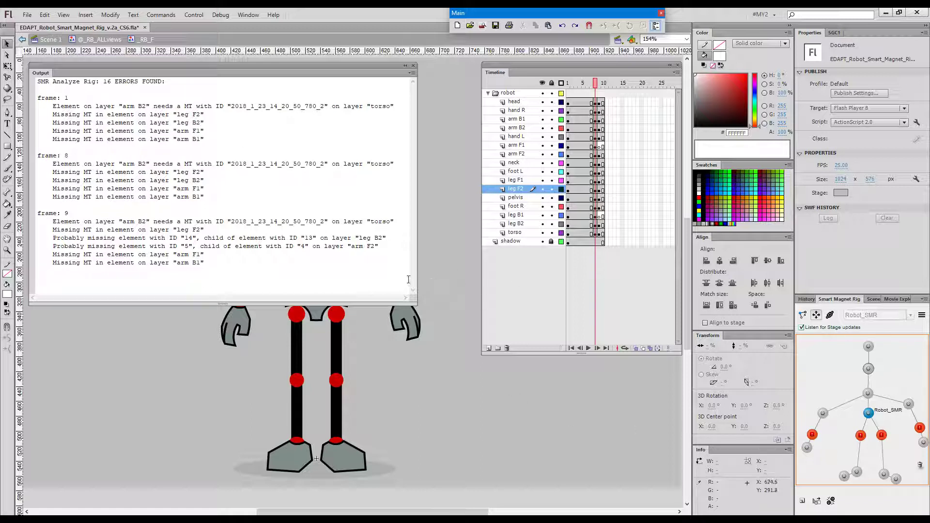
# Close the Output panel and scrub the playhead between frame 1 and frame 10 to review poses
pyautogui.click(413, 65)
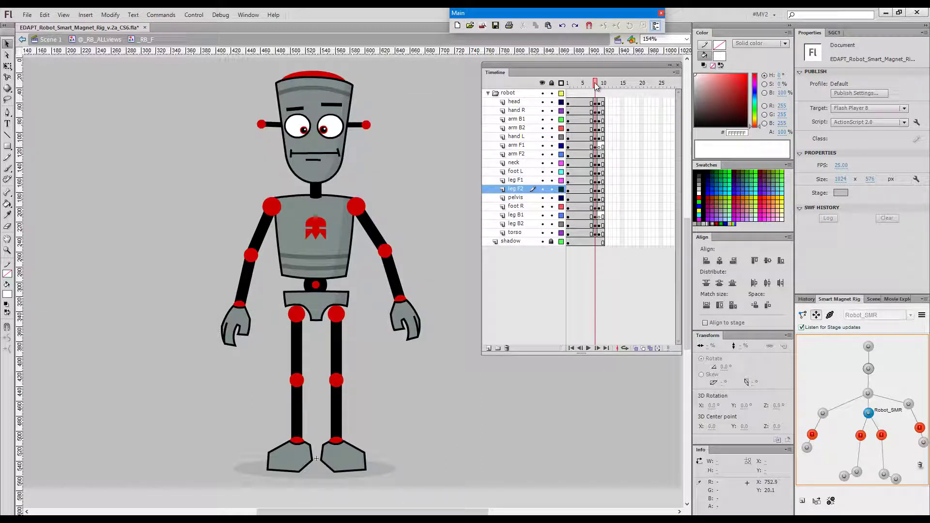
pyautogui.moveTo(596, 86); pyautogui.dragTo(568, 86)
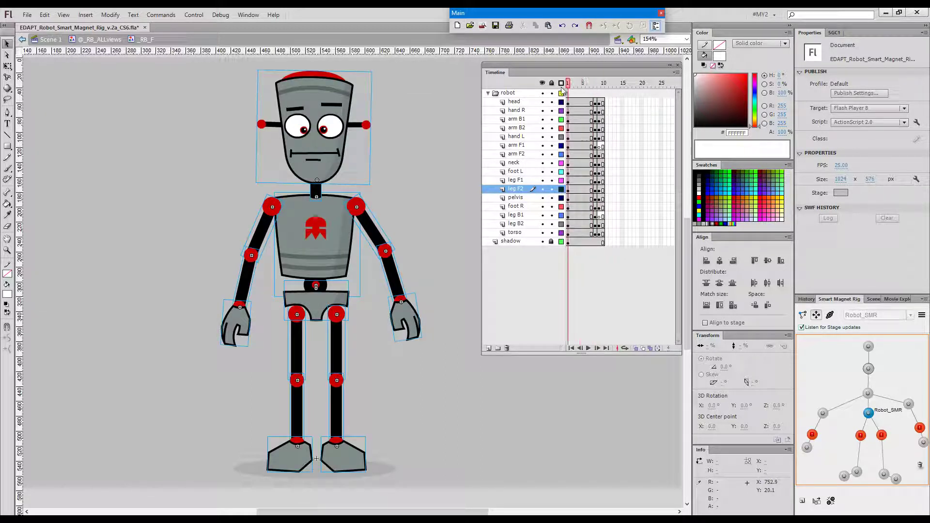
pyautogui.click(650, 266)
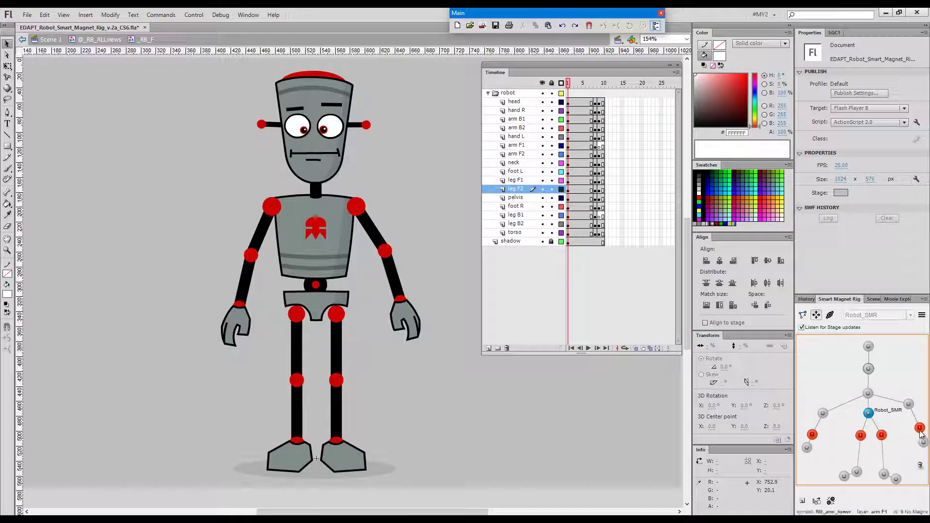
pyautogui.click(604, 87)
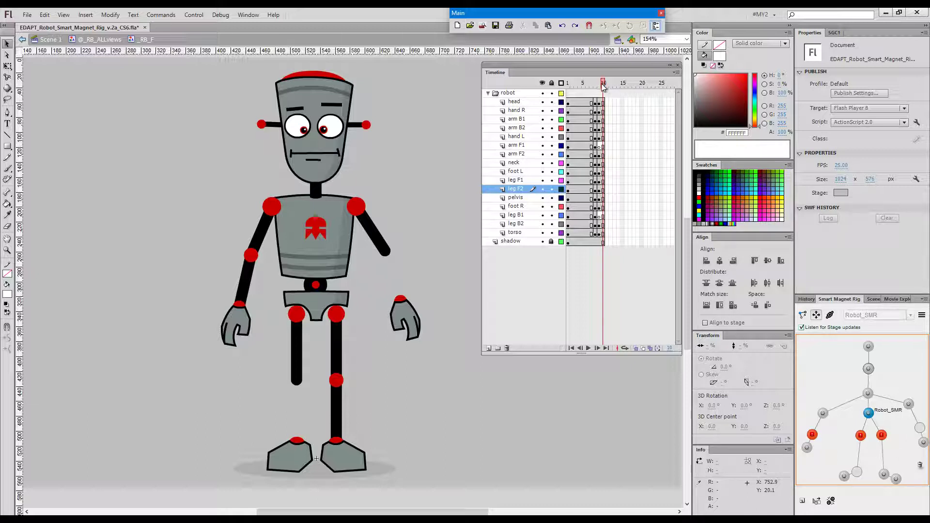
pyautogui.moveTo(603, 86); pyautogui.dragTo(582, 86)
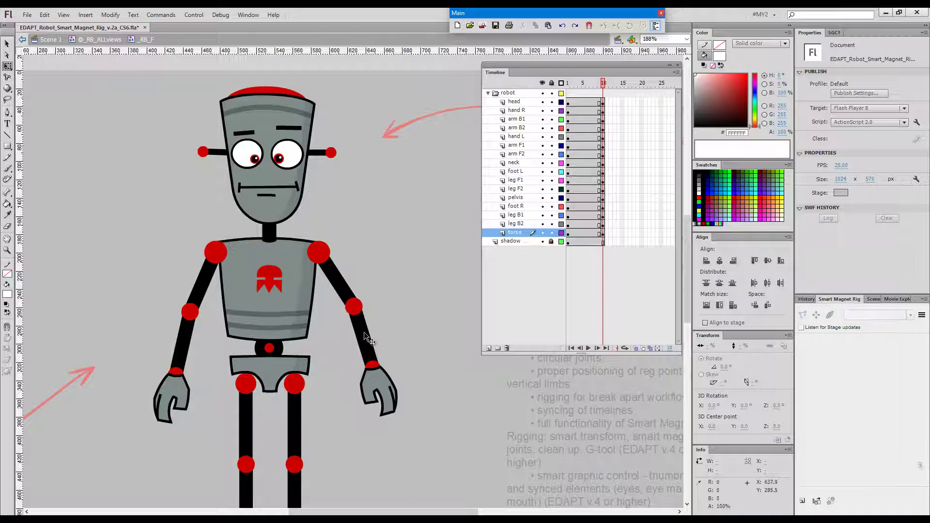
pyautogui.click(274, 282)
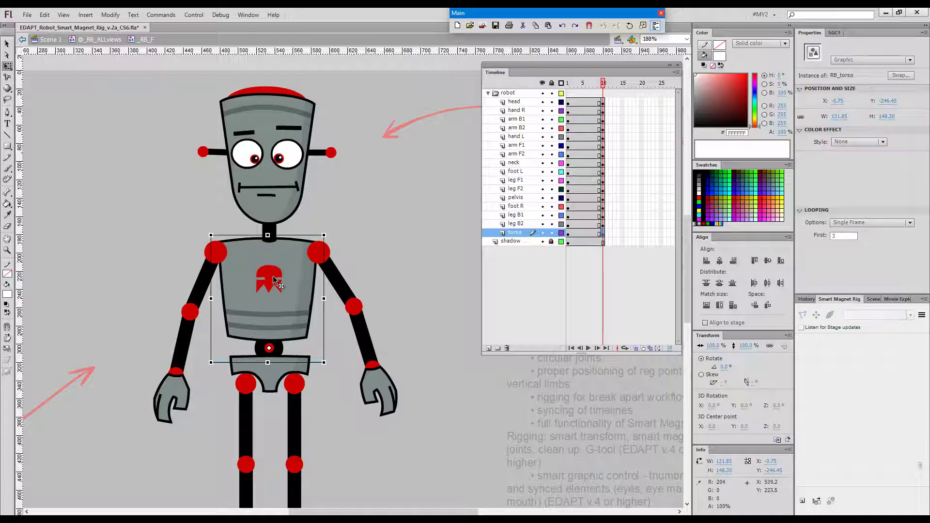
pyautogui.hotkey('ctrl', 'a')
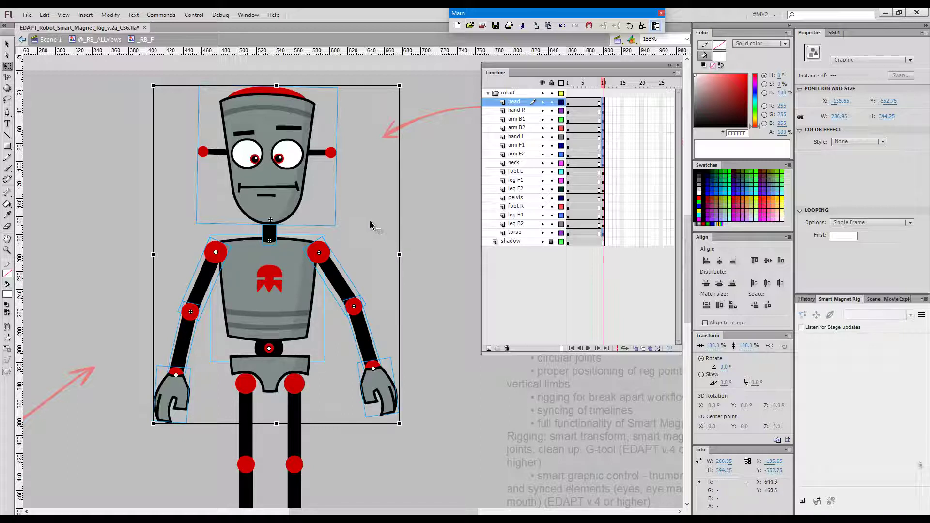
pyautogui.click(304, 287)
pyautogui.doubleClick(313, 279)
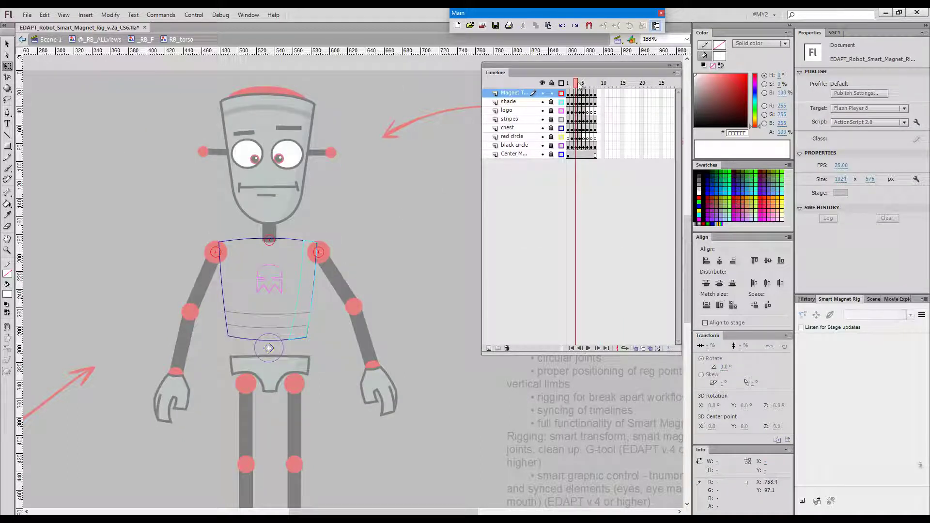
pyautogui.moveTo(579, 87)
pyautogui.mouseDown()
pyautogui.moveTo(595, 87)
pyautogui.moveTo(571, 92)
pyautogui.mouseUp()
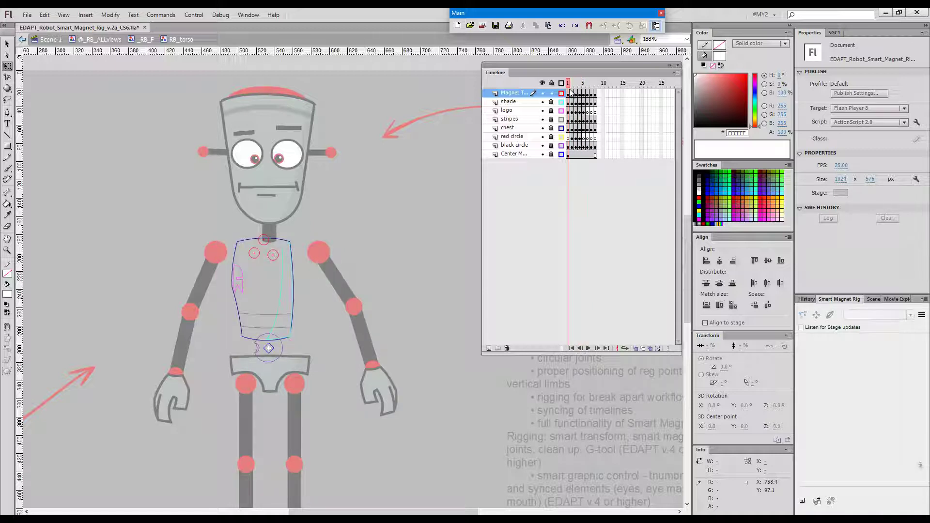
pyautogui.doubleClick(382, 214)
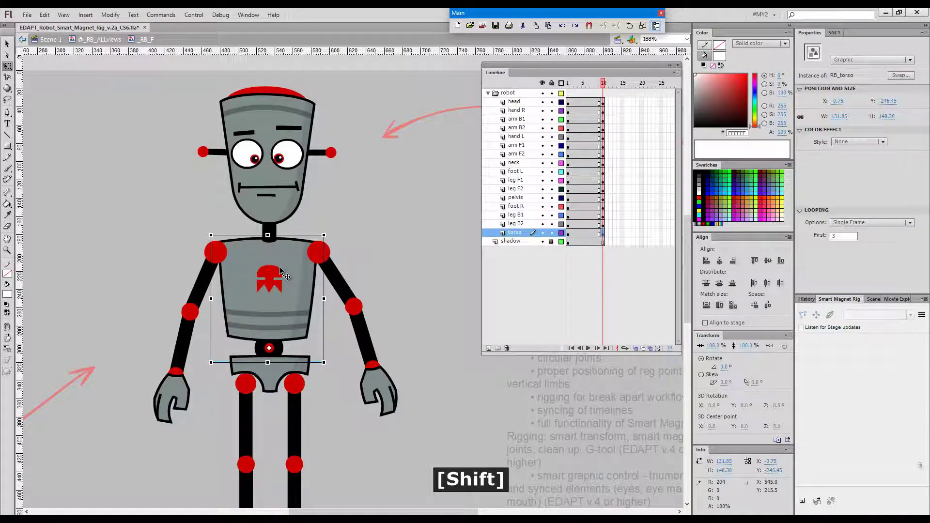
# Set the torso's First frame to 4 so it takes the turned side-view pose
pyautogui.hotkey('shift', ',')
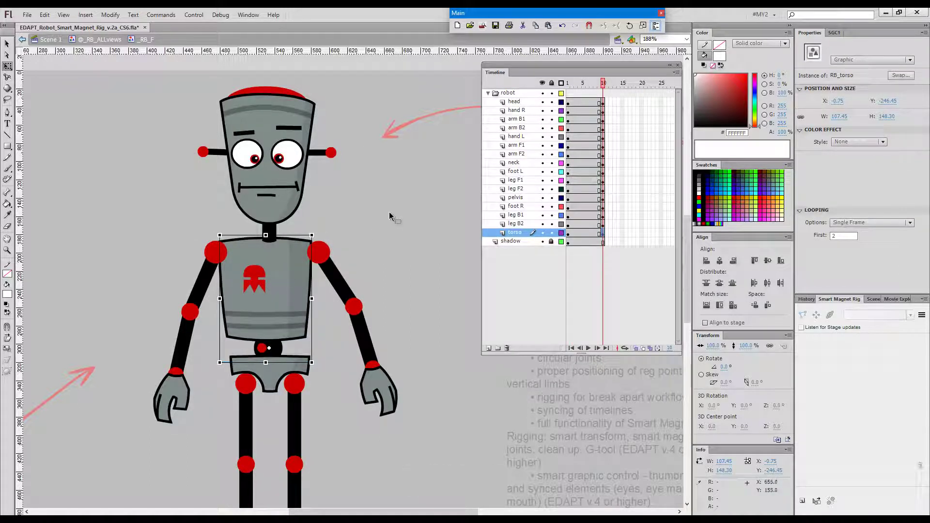
pyautogui.press('1')
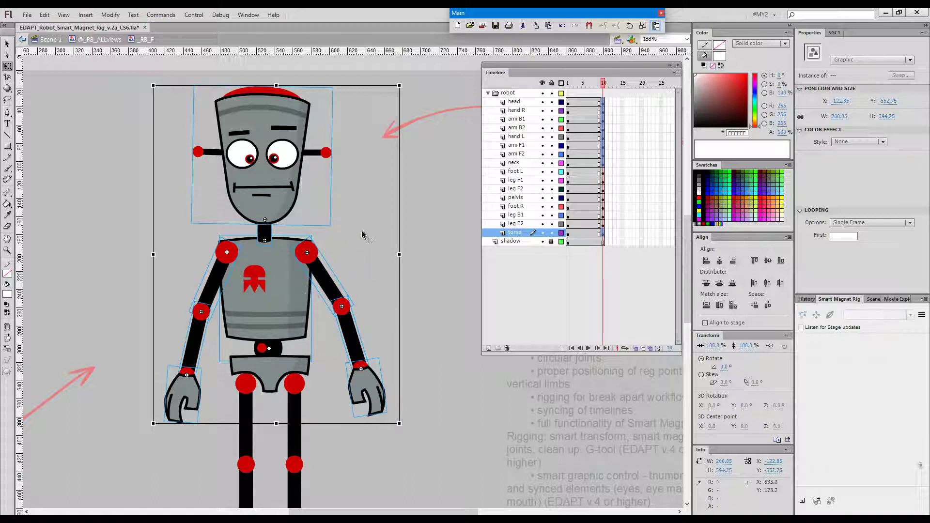
pyautogui.click(293, 276)
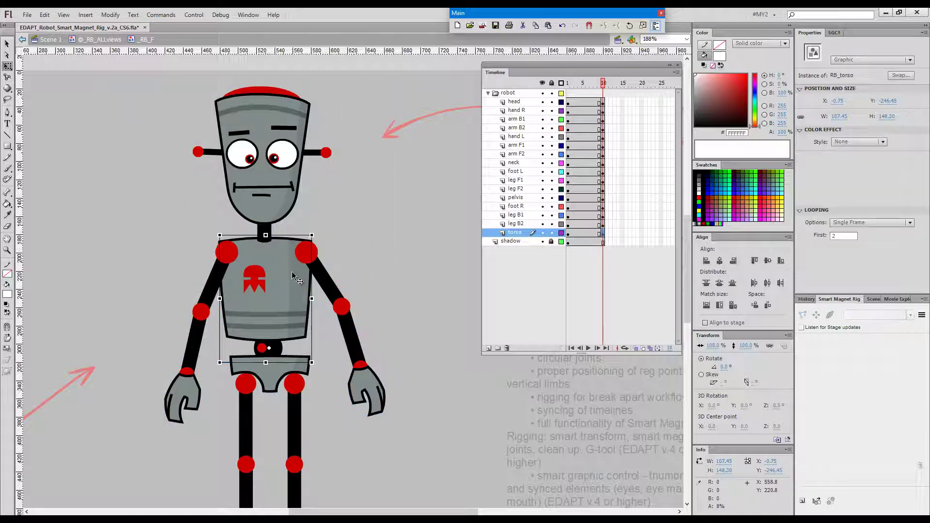
pyautogui.hotkey('shift', '.')
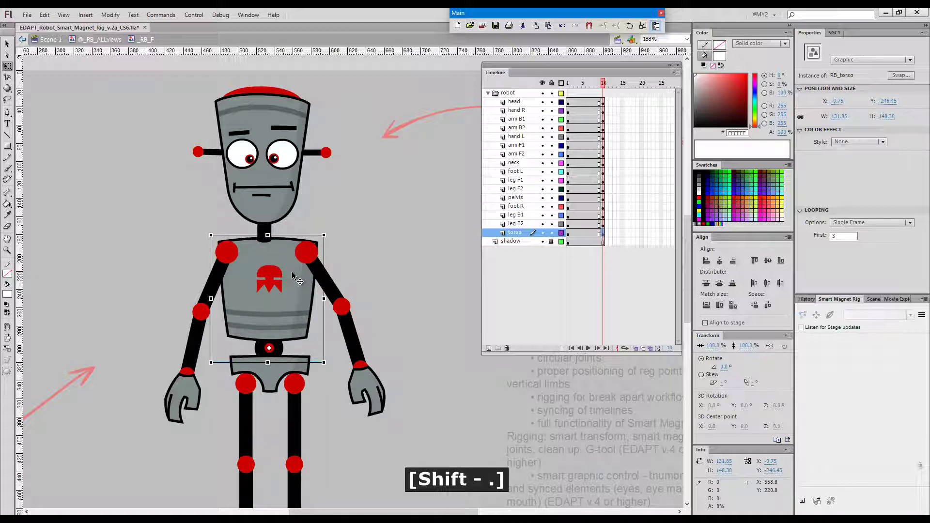
pyautogui.hotkey('shift', '.')
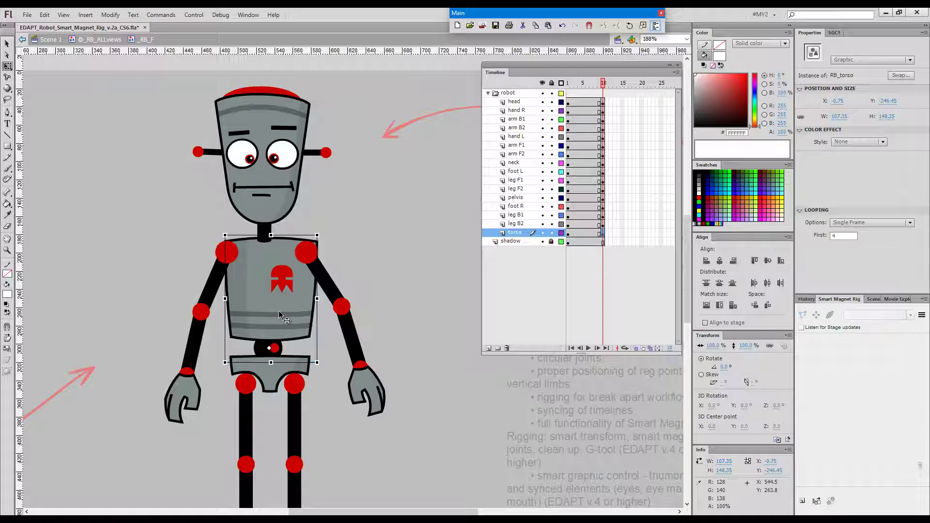
# Snap the head and arms onto the turned torso, leaving the arms crossed over the chest
pyautogui.click(280, 312)
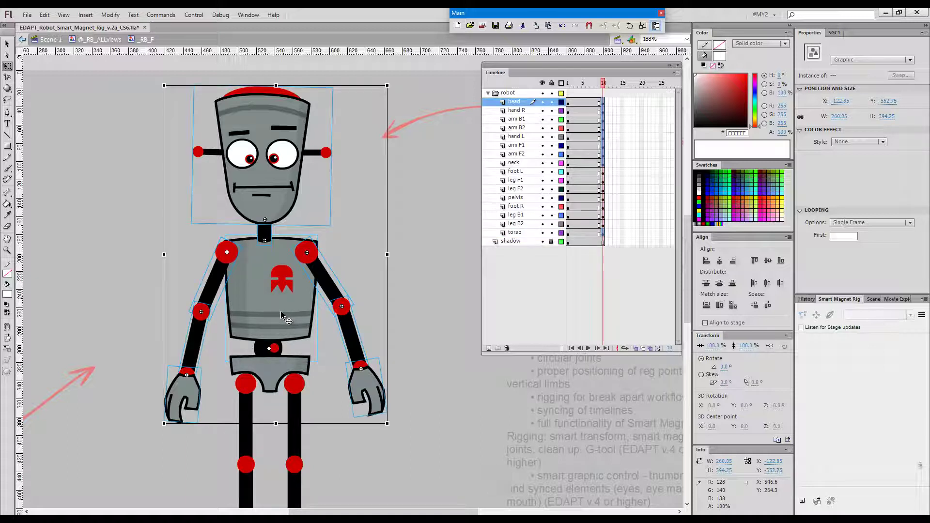
pyautogui.press('1')
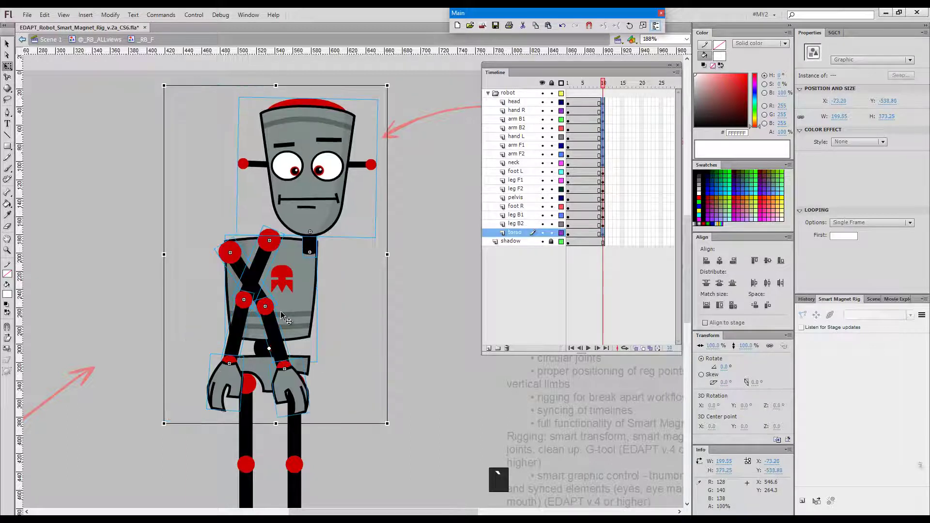
pyautogui.click(357, 286)
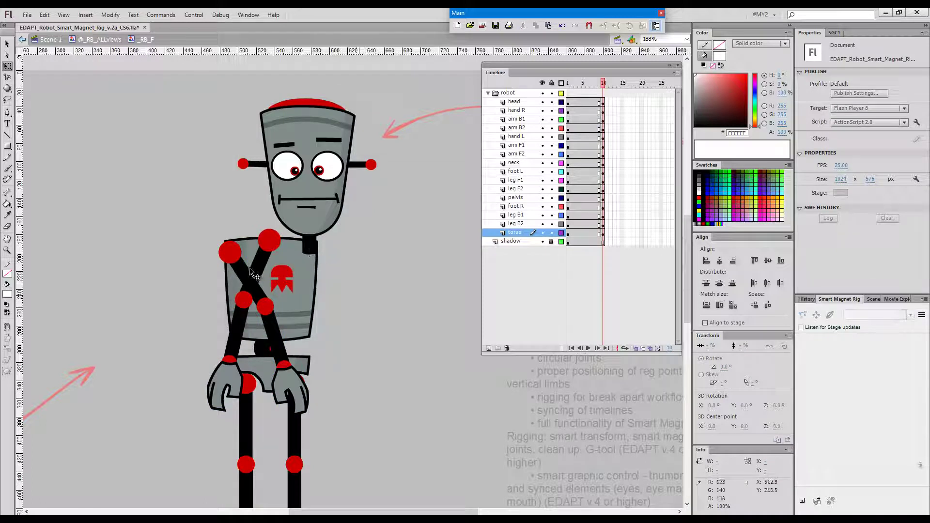
# Enter the RB_torso symbol, move to frame 3, and select its upper-left magnet target
pyautogui.click(300, 278)
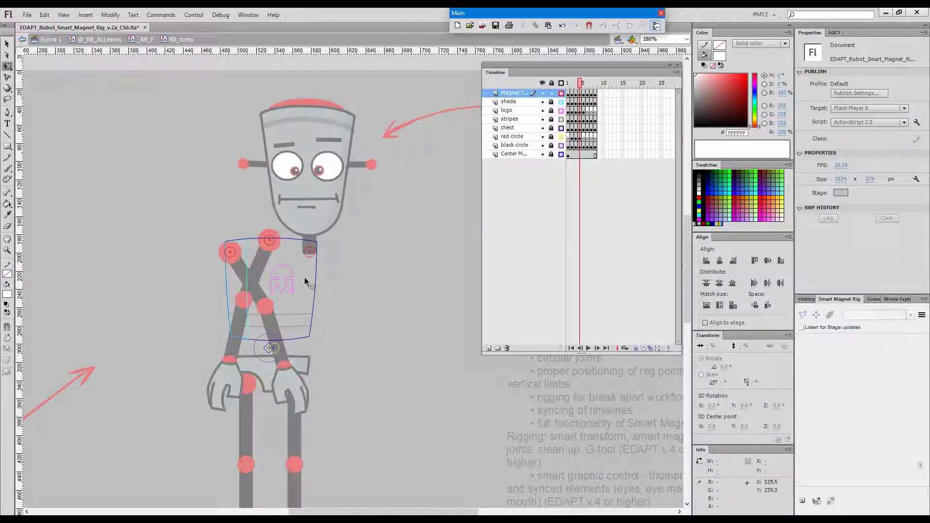
pyautogui.doubleClick(303, 283)
pyautogui.hotkey('ctrl', 'z')
pyautogui.moveTo(578, 89); pyautogui.dragTo(576, 89)
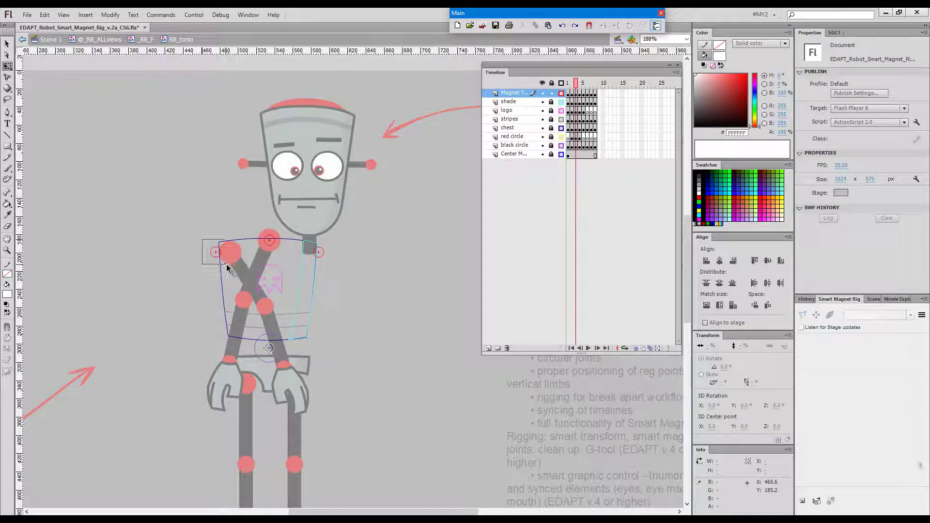
pyautogui.click(216, 252)
pyautogui.click(921, 315)
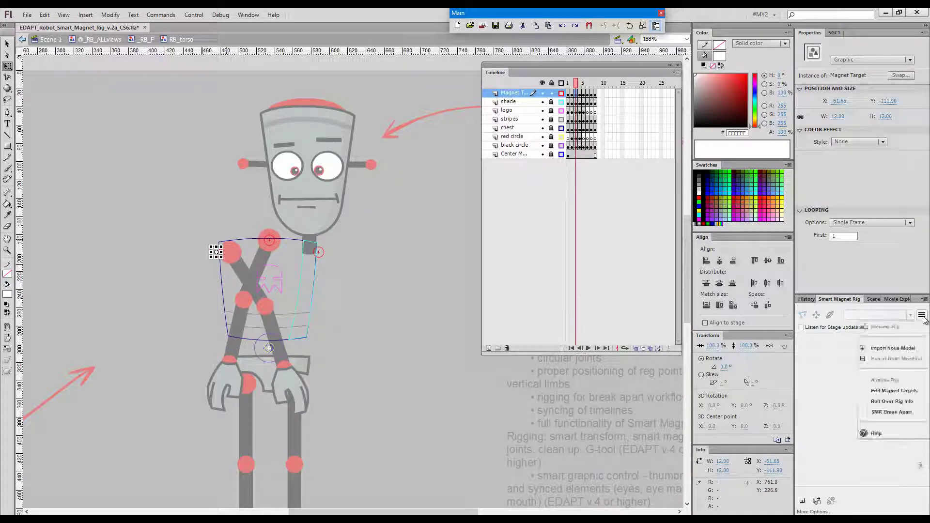
# Open SMR Edit Magnet Targets and cycle through the torso's magnet targets
pyautogui.click(921, 396)
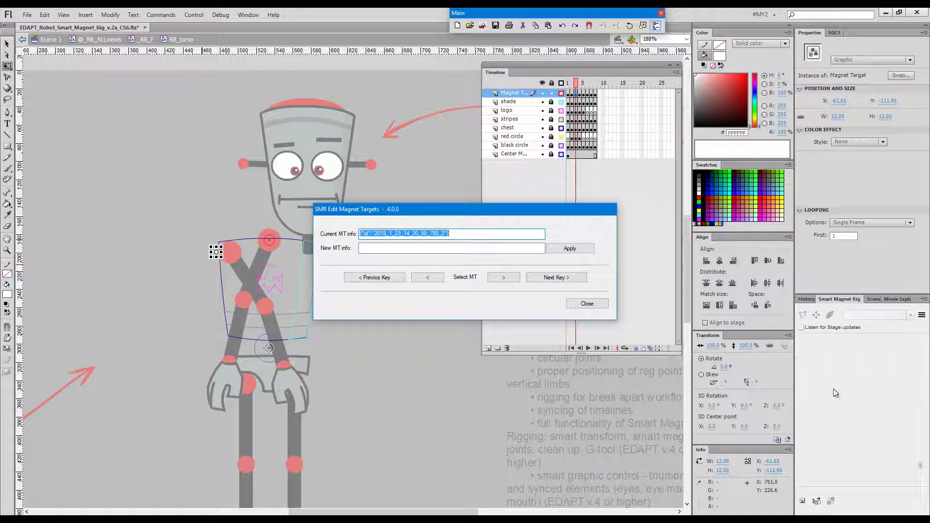
pyautogui.moveTo(472, 212); pyautogui.dragTo(515, 213)
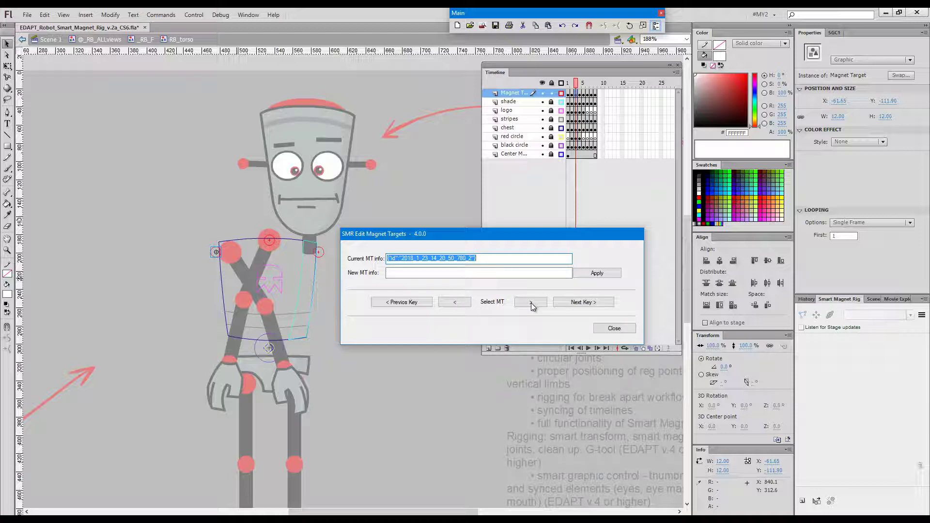
pyautogui.click(530, 302)
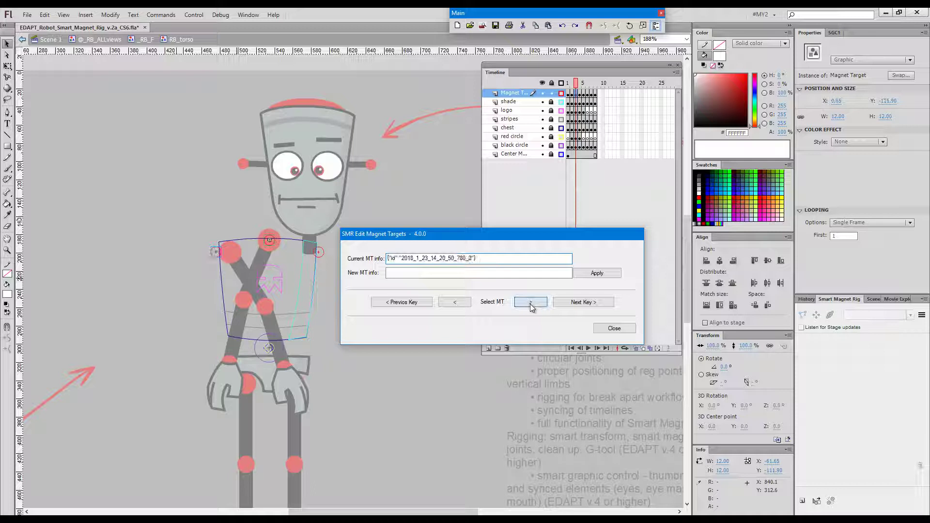
pyautogui.click(532, 304)
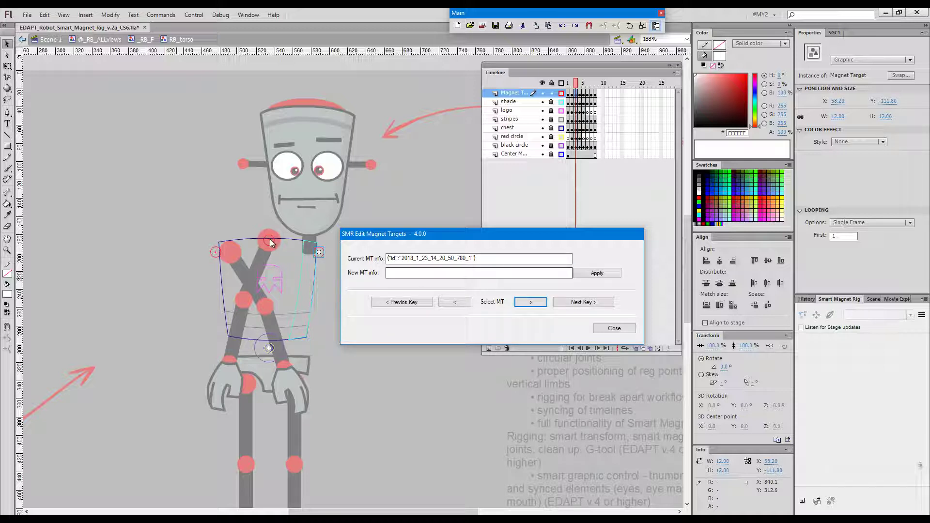
pyautogui.click(535, 303)
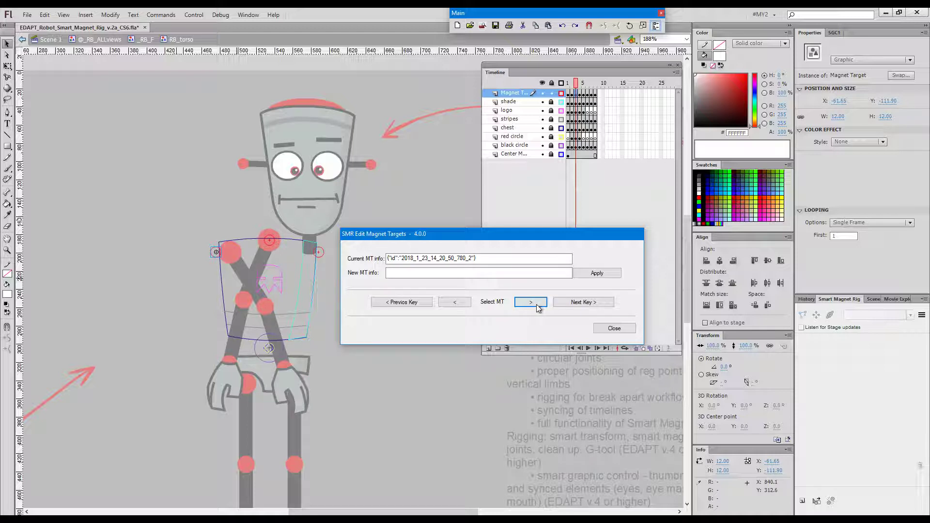
pyautogui.click(538, 309)
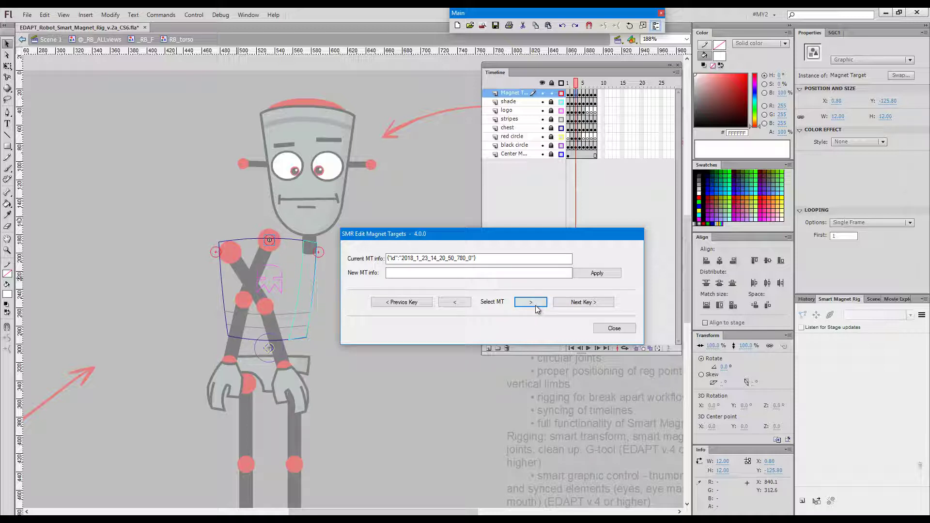
# Step through the torso keyframes with Next and Previous Key, ending back on frame 3
pyautogui.click(408, 302)
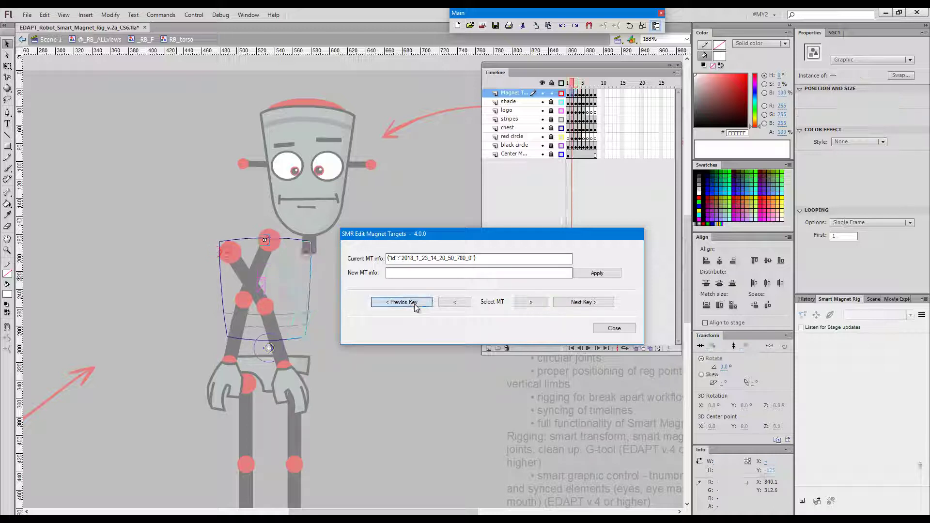
pyautogui.click(582, 302)
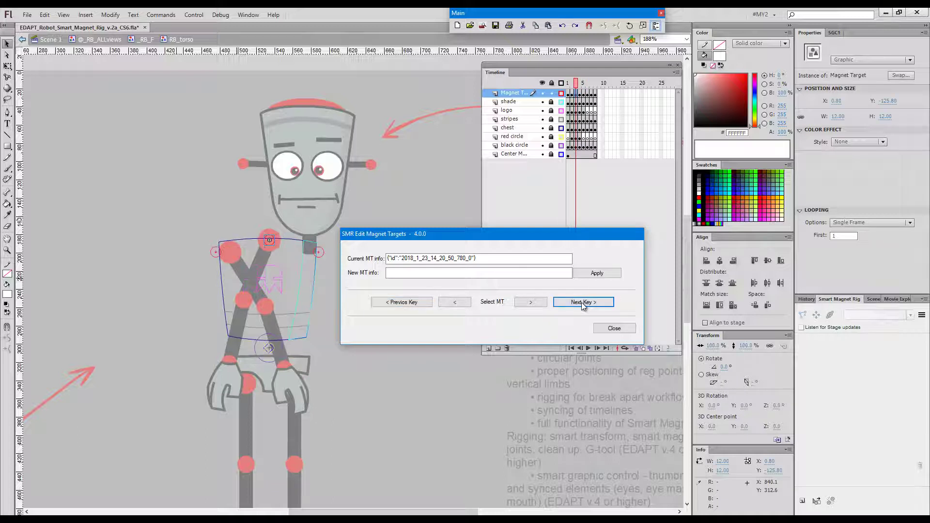
pyautogui.click(583, 303)
pyautogui.click(585, 303)
pyautogui.click(585, 303)
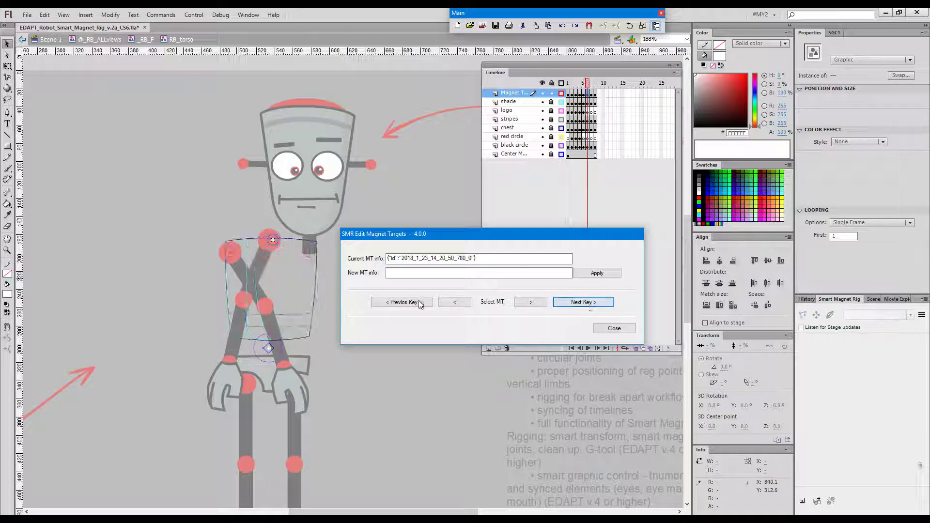
pyautogui.click(417, 303)
pyautogui.click(416, 304)
pyautogui.click(417, 305)
pyautogui.click(416, 305)
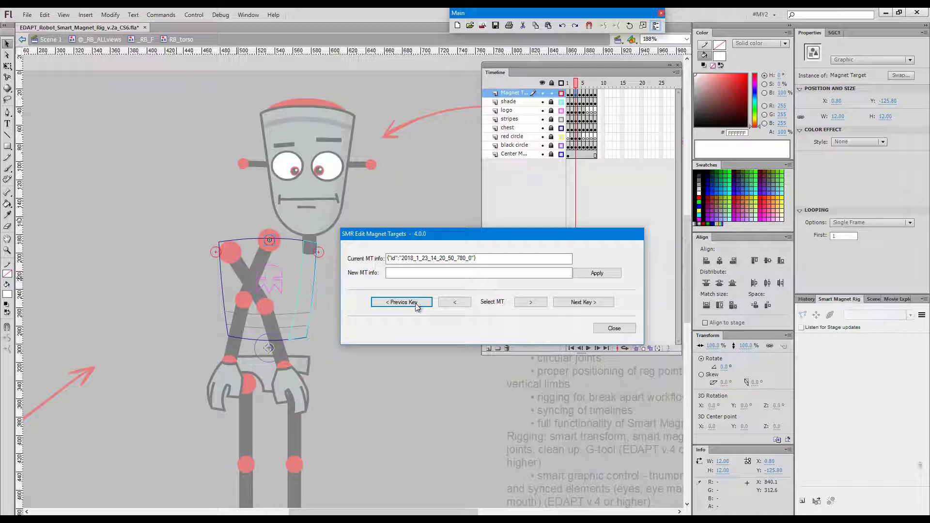
# Copy id 2018_1_23_14_20_50_780_2 and apply it to the next keyframe's _780_1 magnet target
pyautogui.click(458, 301)
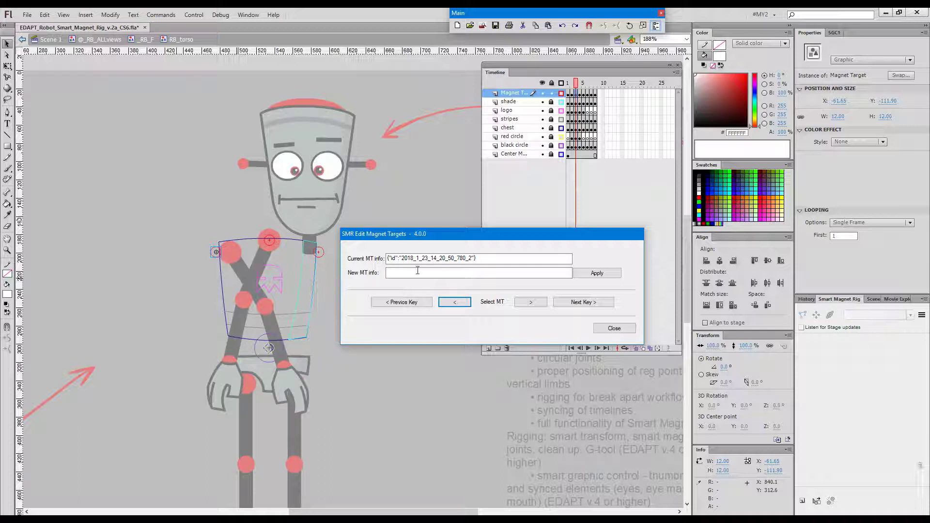
pyautogui.moveTo(487, 258); pyautogui.dragTo(386, 258)
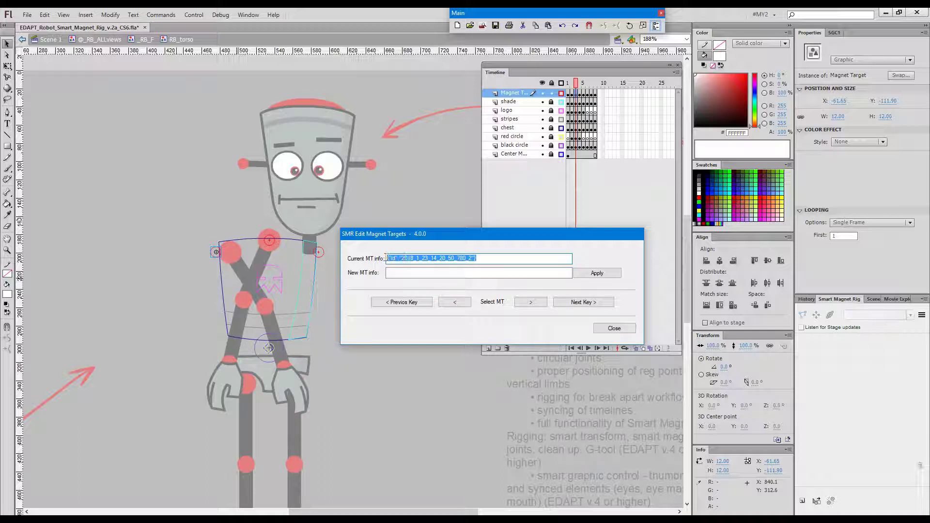
pyautogui.press('ctrl')
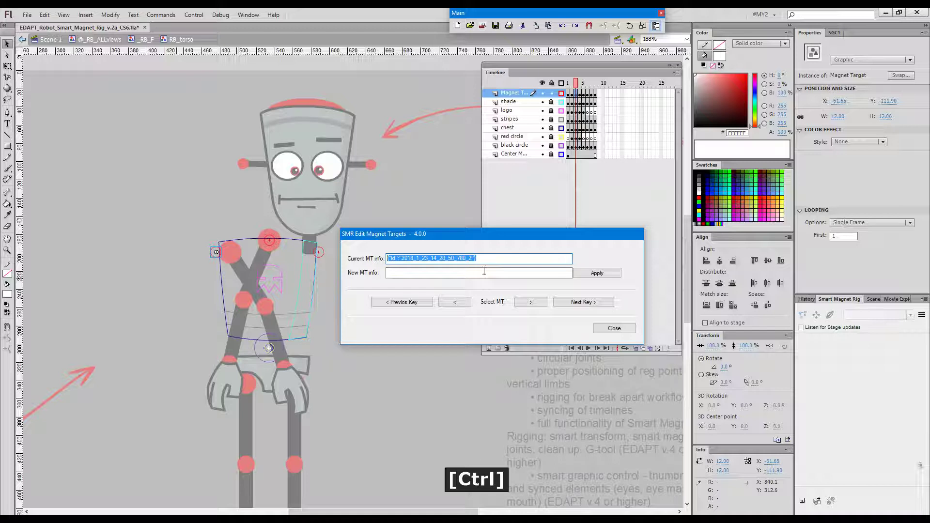
pyautogui.hotkey('ctrl', 'c')
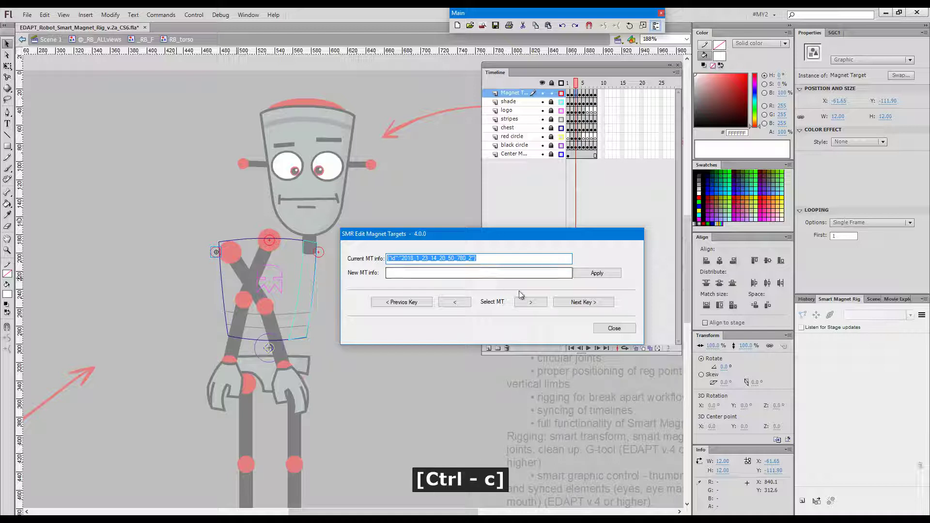
pyautogui.click(587, 302)
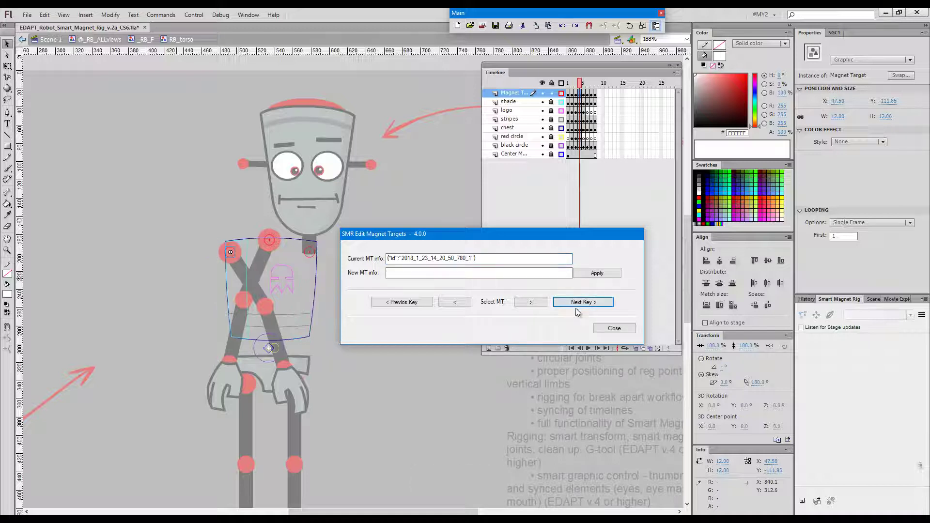
pyautogui.press('ctrl')
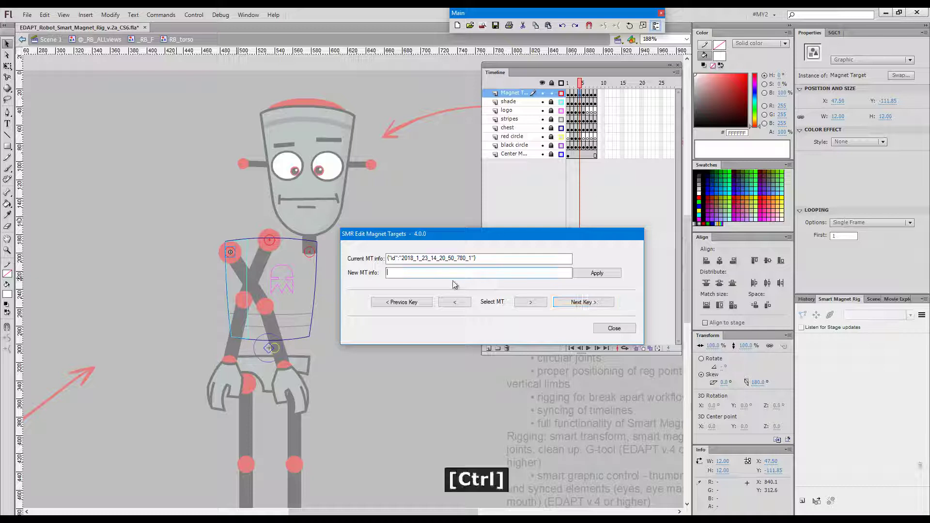
pyautogui.hotkey('ctrl', 'v')
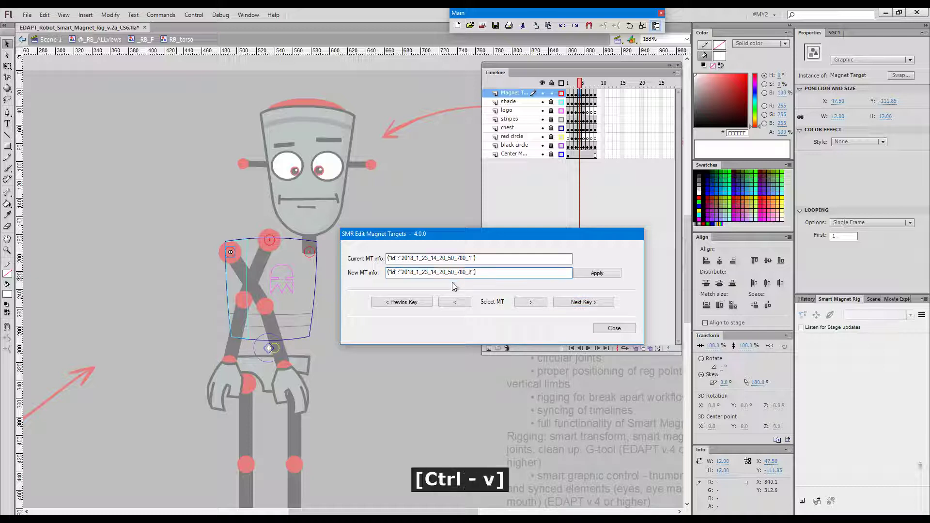
pyautogui.click(597, 273)
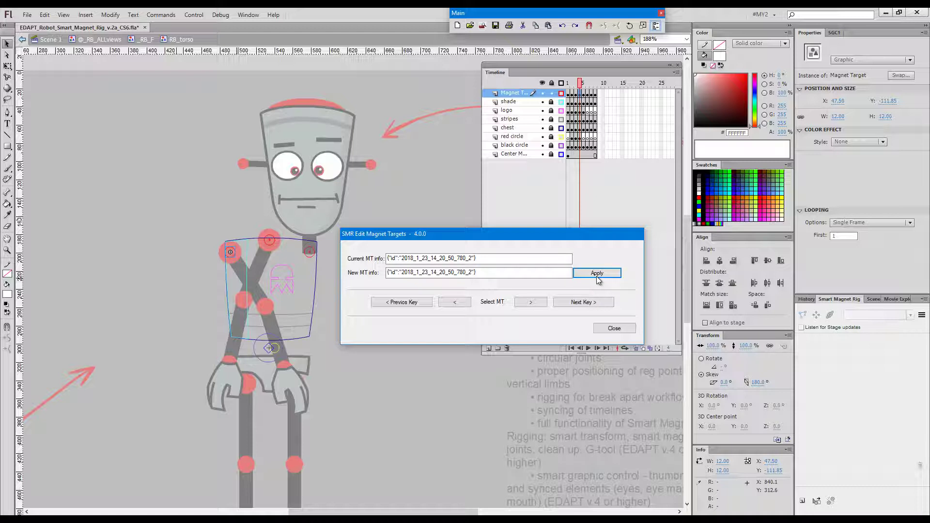
# Copy the _780_0 magnet target id from the earlier torso keyframe
pyautogui.click(407, 303)
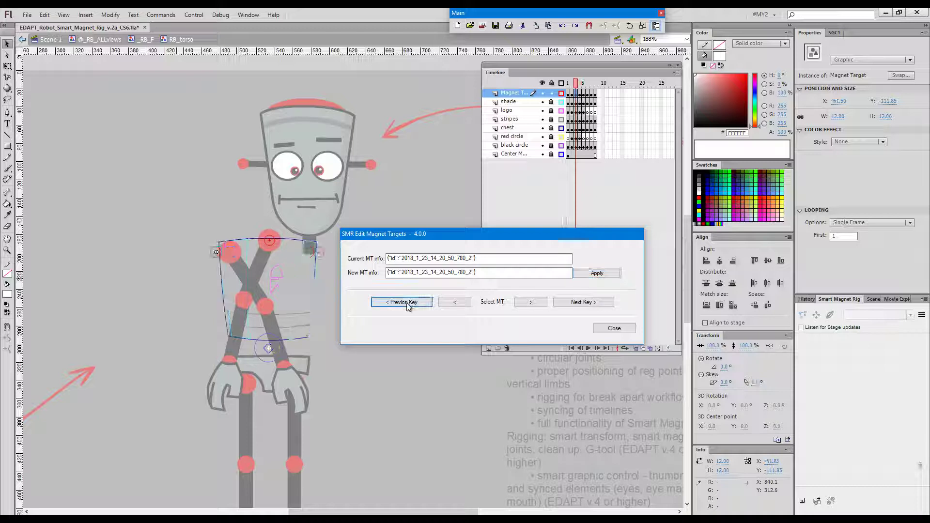
pyautogui.click(535, 303)
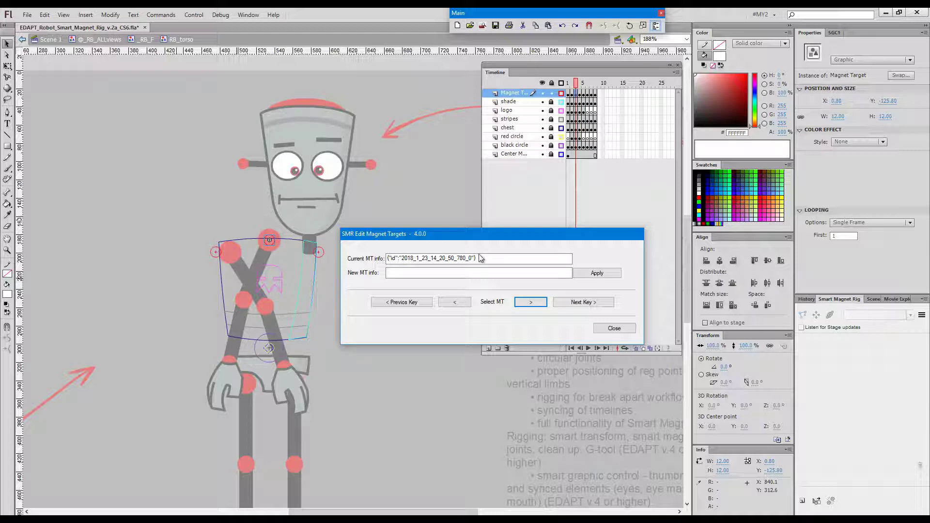
pyautogui.moveTo(484, 258); pyautogui.dragTo(364, 268)
pyautogui.press('ctrl')
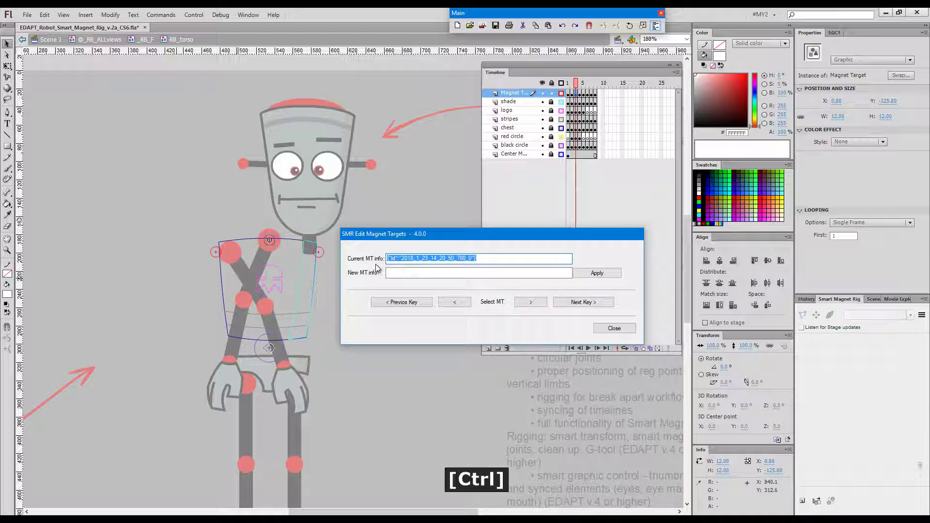
pyautogui.hotkey('ctrl', 'c')
# On the next keyframe, replace the _780_2 target's id with the copied _780_0 id
pyautogui.click(455, 303)
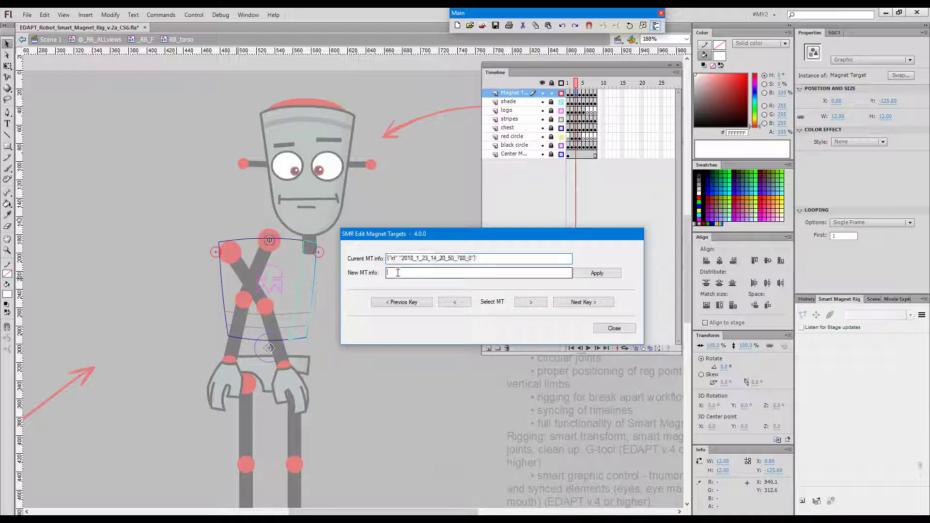
pyautogui.click(458, 305)
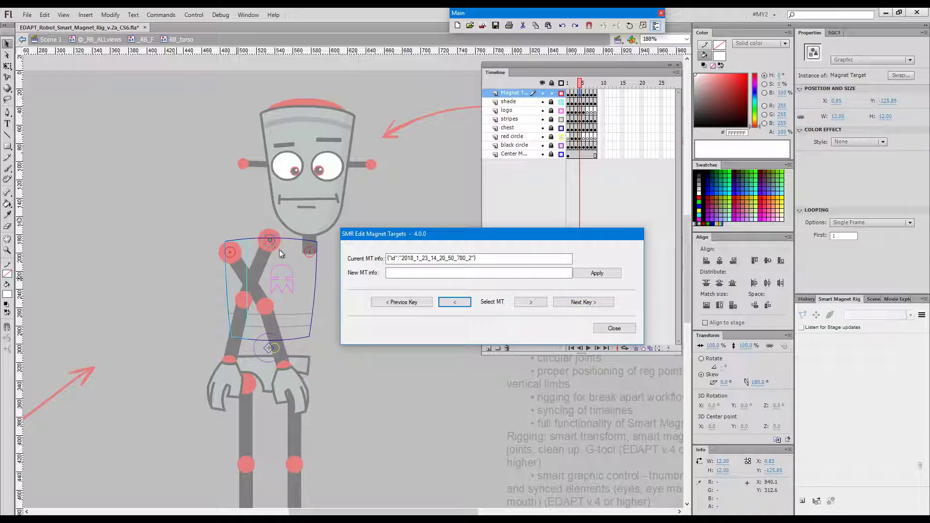
pyautogui.click(417, 275)
pyautogui.hotkey('ctrl', 'v')
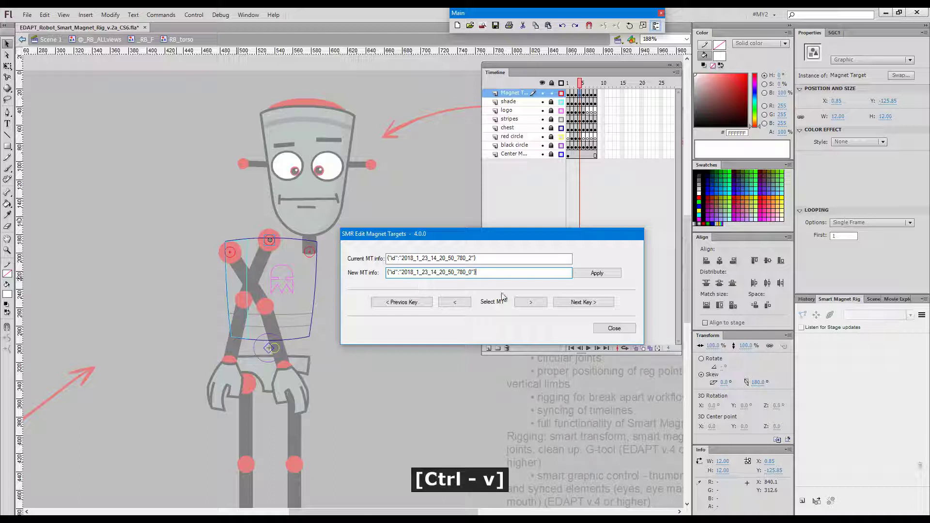
pyautogui.click(588, 279)
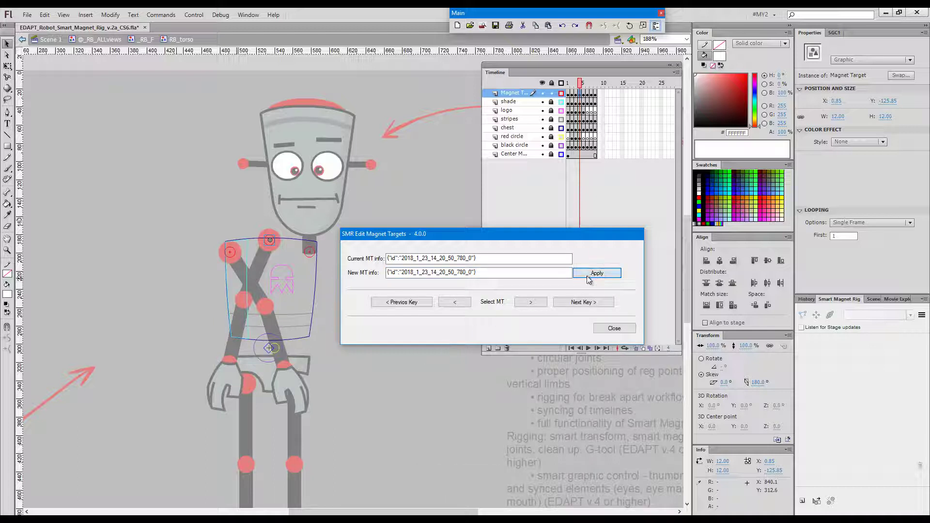
# Copy the _780_1 magnet target id from the earlier torso keyframe
pyautogui.click(416, 303)
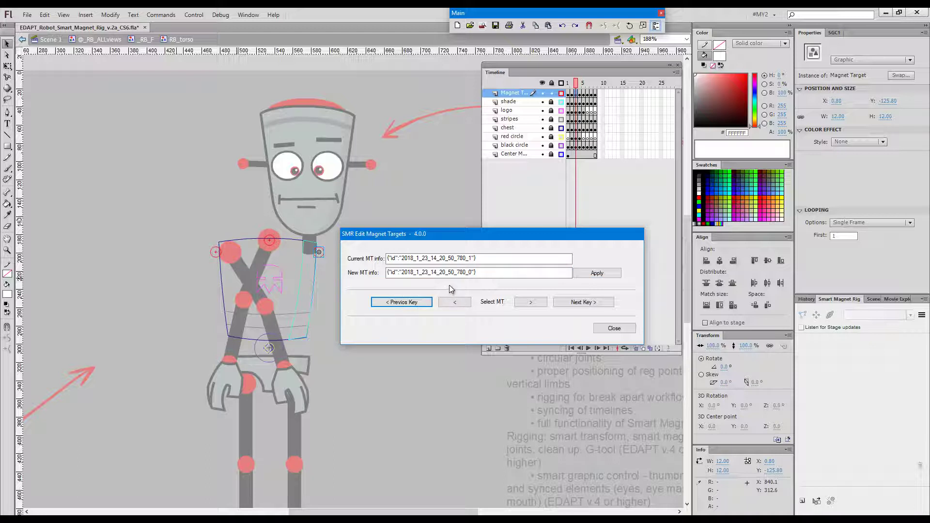
pyautogui.moveTo(533, 259); pyautogui.dragTo(308, 269)
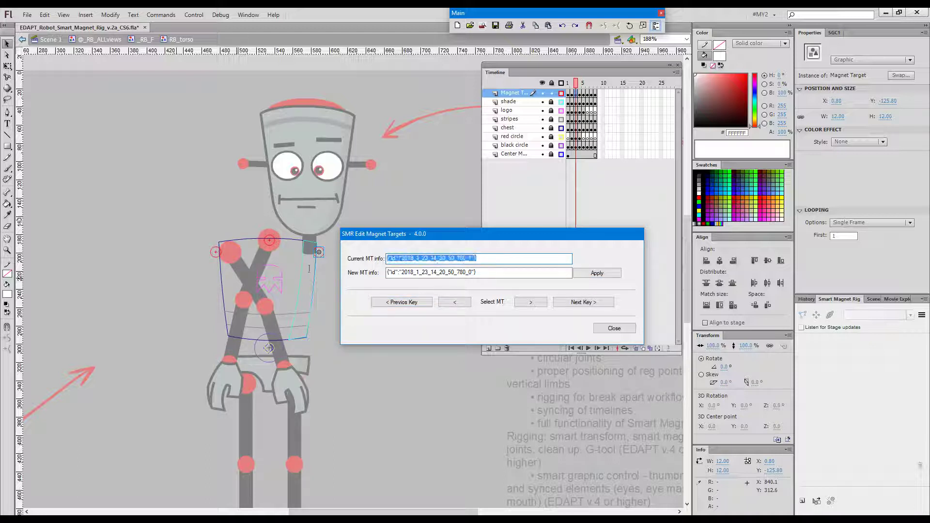
pyautogui.hotkey('ctrl', 'c')
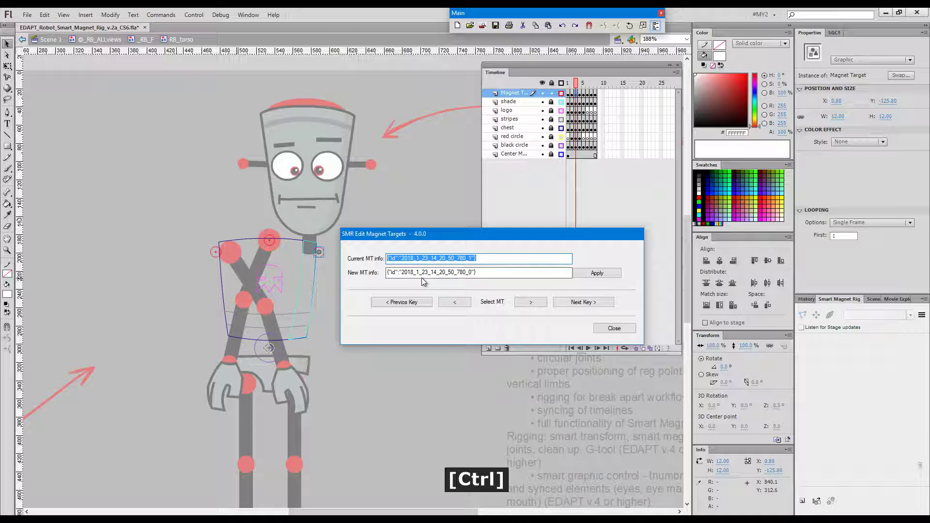
pyautogui.hotkey('ctrl', 'c')
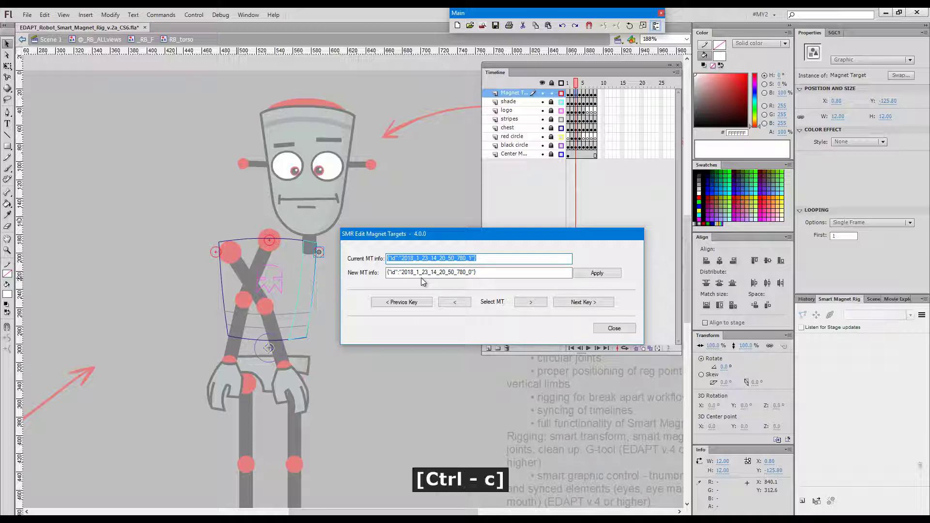
# Assign the _780_1 id to the next magnet target on the later keyframe, then close the editor
pyautogui.click(583, 302)
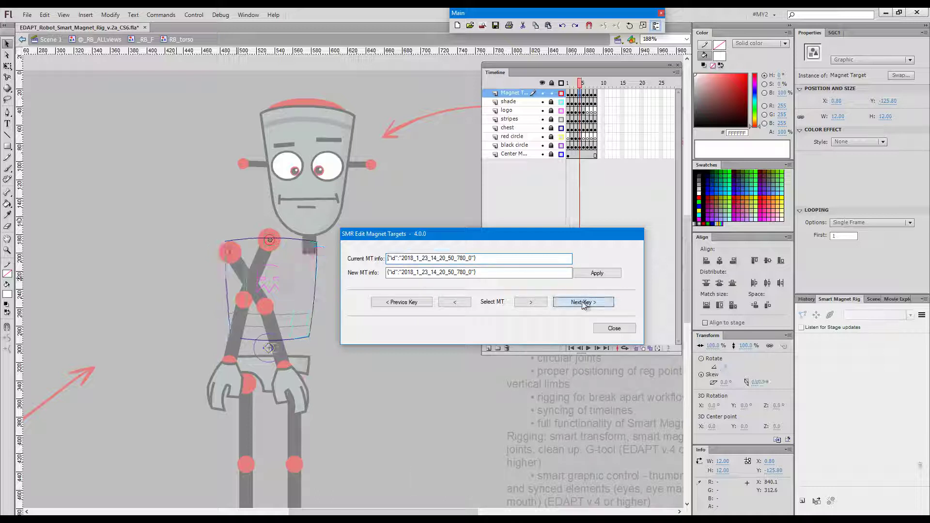
pyautogui.click(534, 303)
pyautogui.click(493, 275)
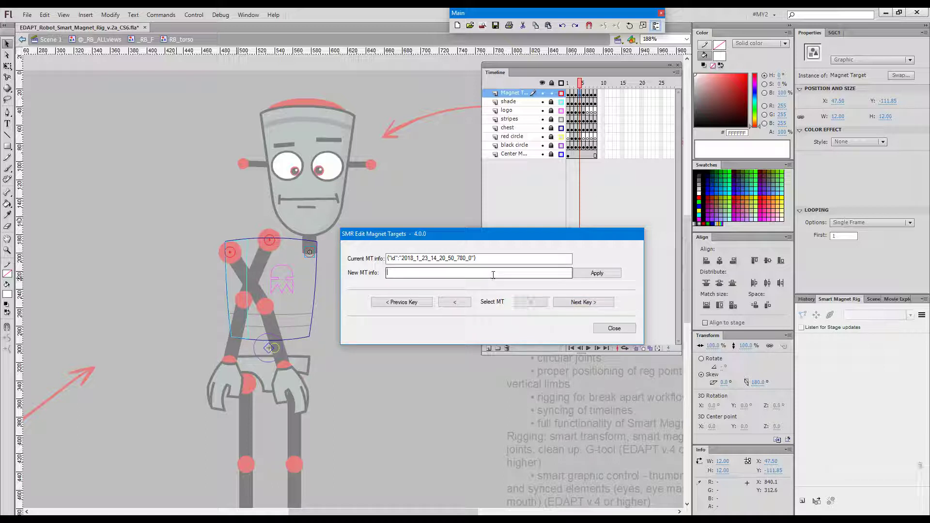
pyautogui.hotkey('ctrl', 'v')
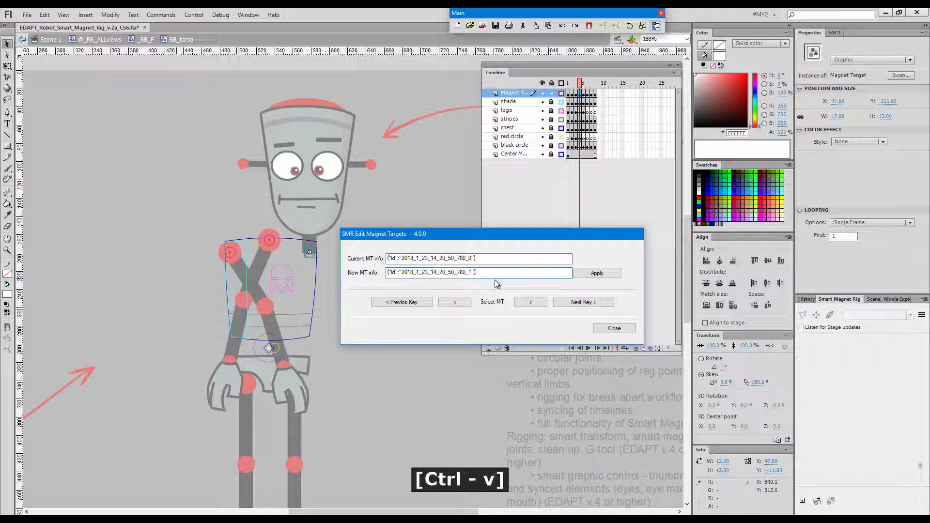
pyautogui.click(595, 274)
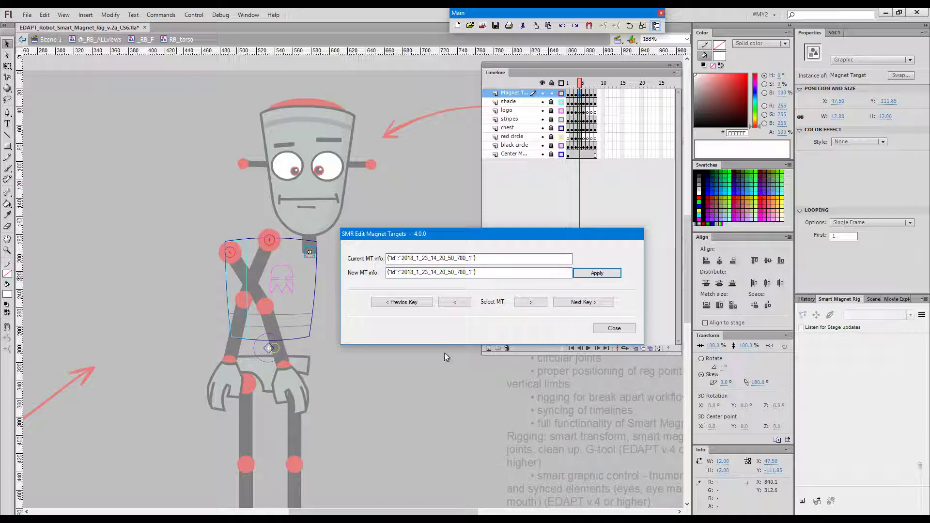
pyautogui.click(614, 329)
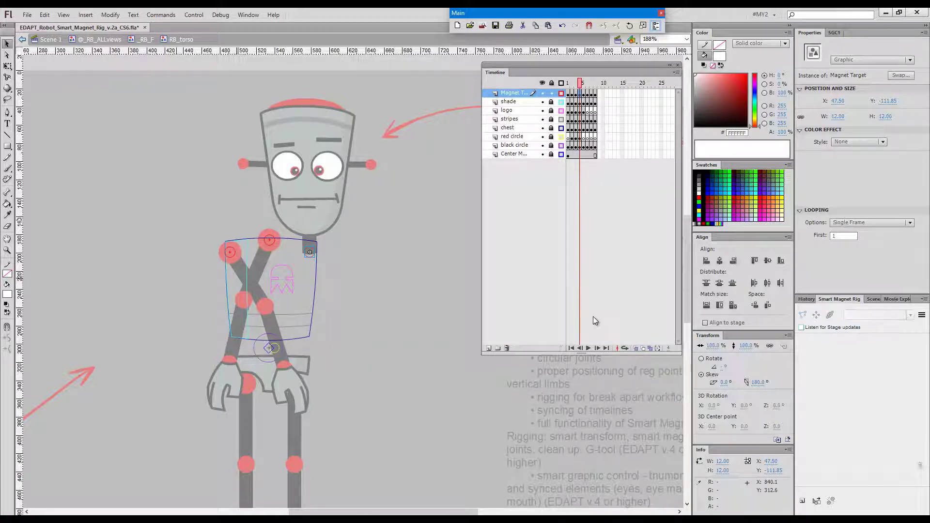
# Exit the torso symbol, undo to the robot's arms-down pose, and select the RB_torso instance
pyautogui.click(429, 282)
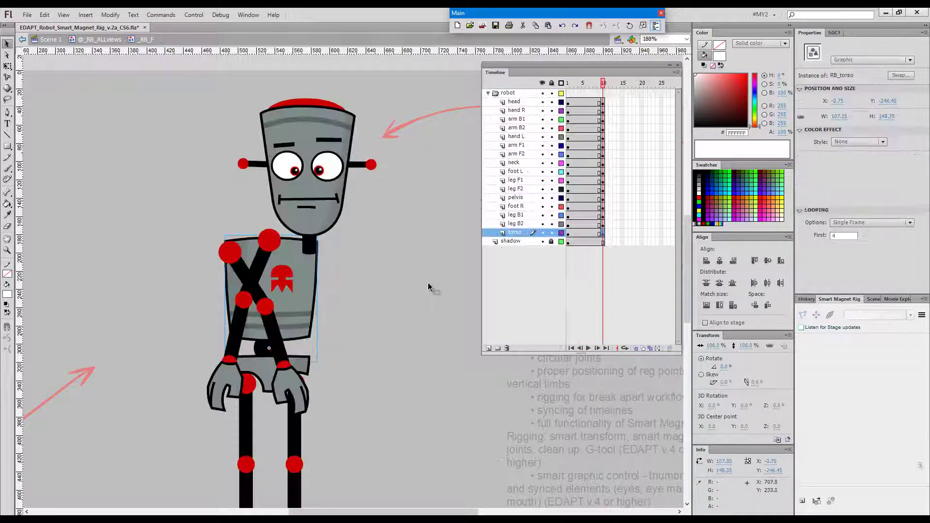
pyautogui.doubleClick(429, 282)
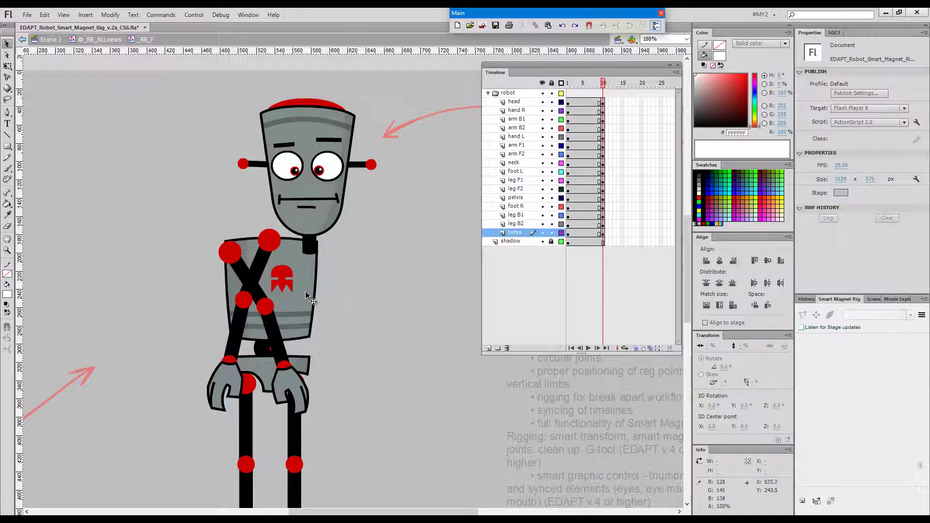
pyautogui.hotkey('ctrl', 'a')
pyautogui.press('q')
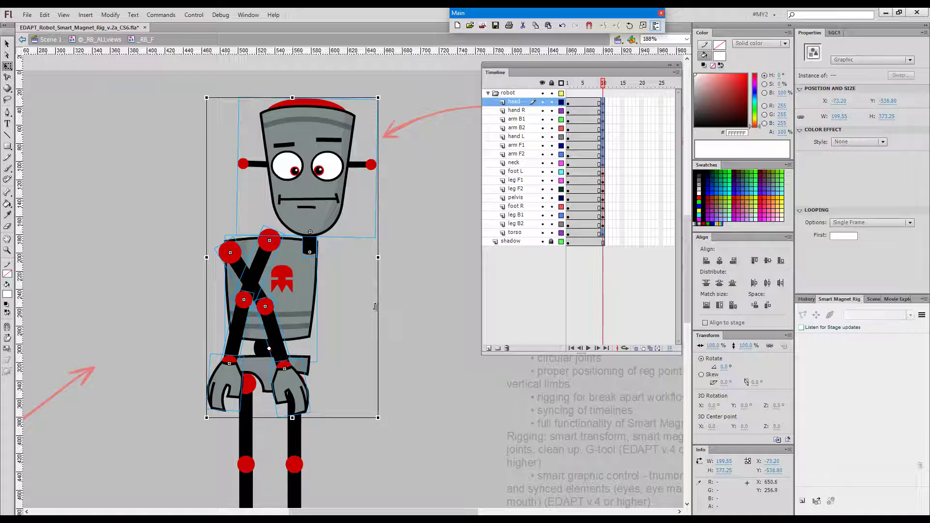
pyautogui.hotkey('ctrl', 'z')
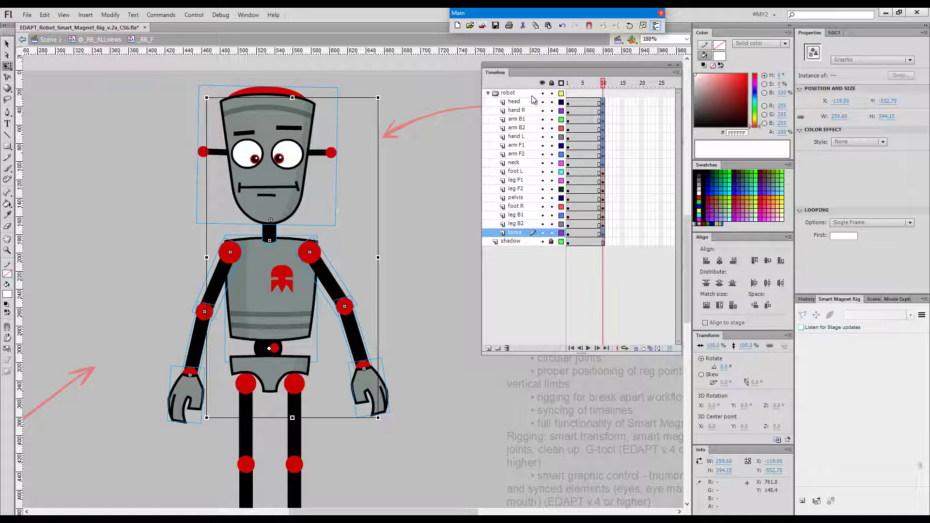
pyautogui.click(289, 305)
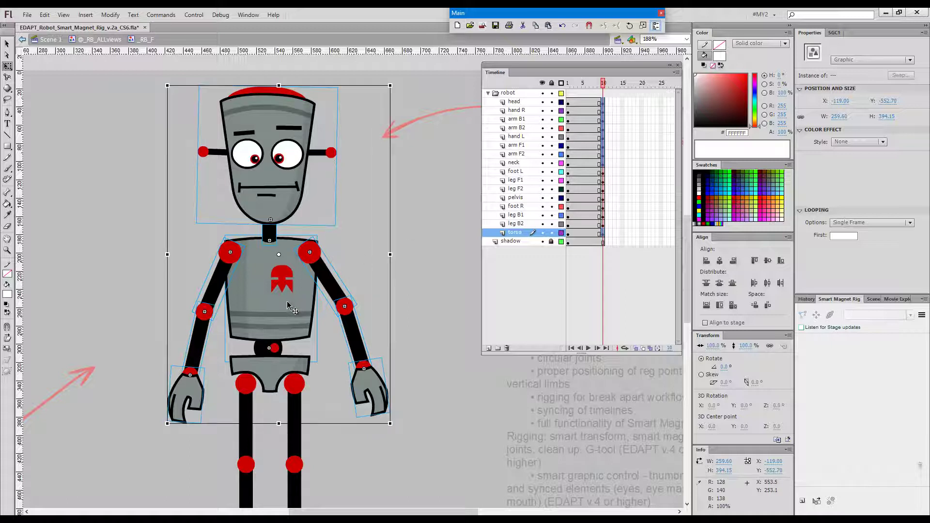
pyautogui.click(473, 213)
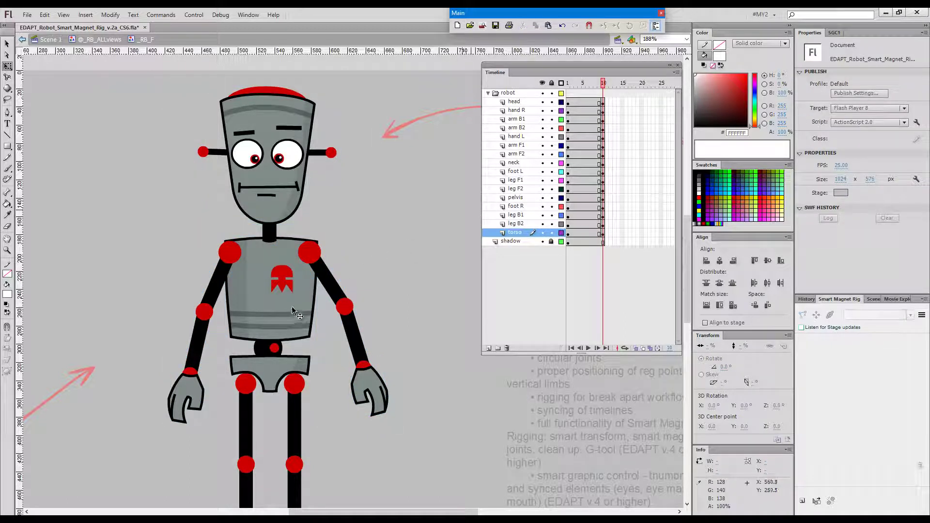
pyautogui.click(294, 306)
# Inside RB_torso, delete the old right-shoulder joint circle
pyautogui.doubleClick(294, 307)
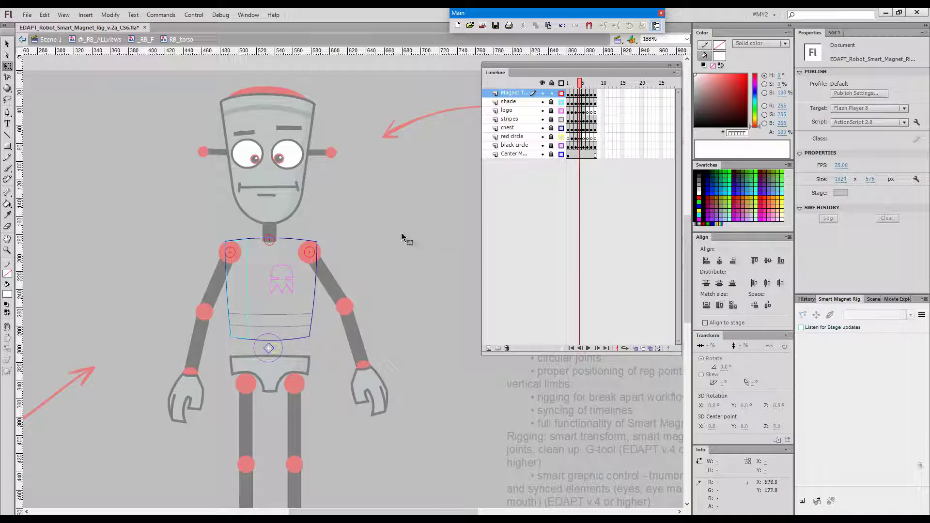
pyautogui.click(334, 266)
pyautogui.press('BackSpace')
# Add a new magnet target centred on the right shoulder and check it on frames 4–5
pyautogui.press('shift')
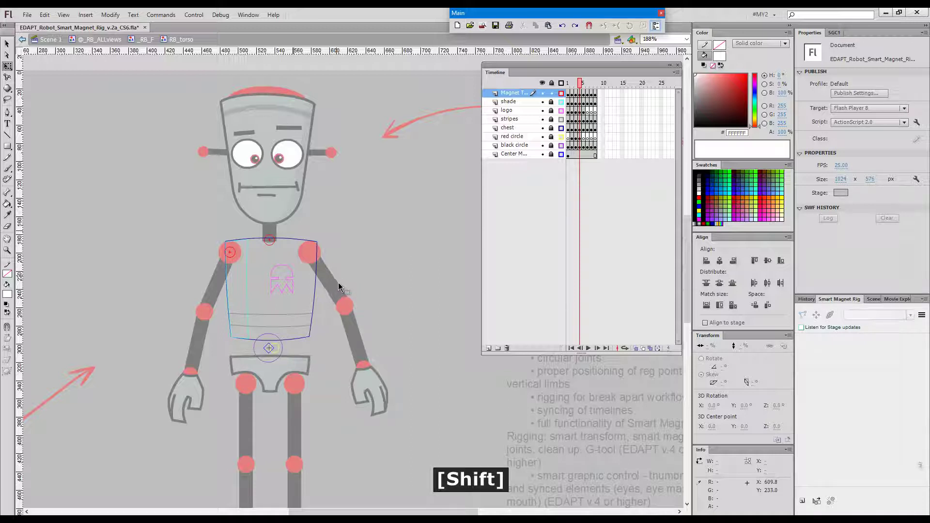
pyautogui.hotkey('shift', "'")
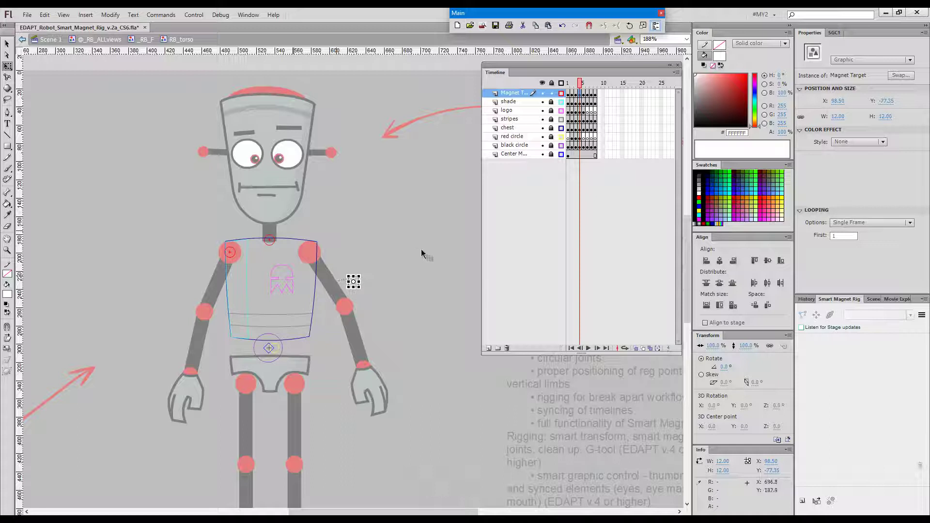
pyautogui.press('v')
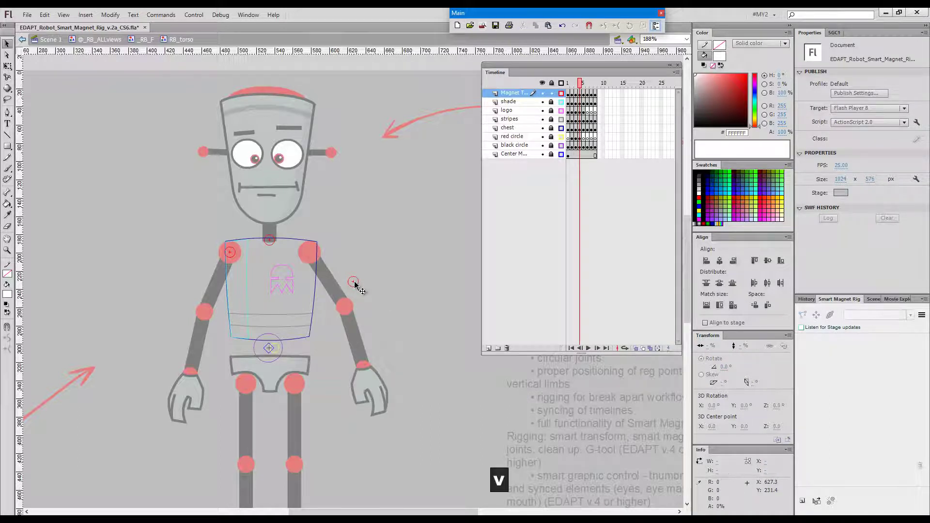
pyautogui.moveTo(354, 281); pyautogui.dragTo(310, 253)
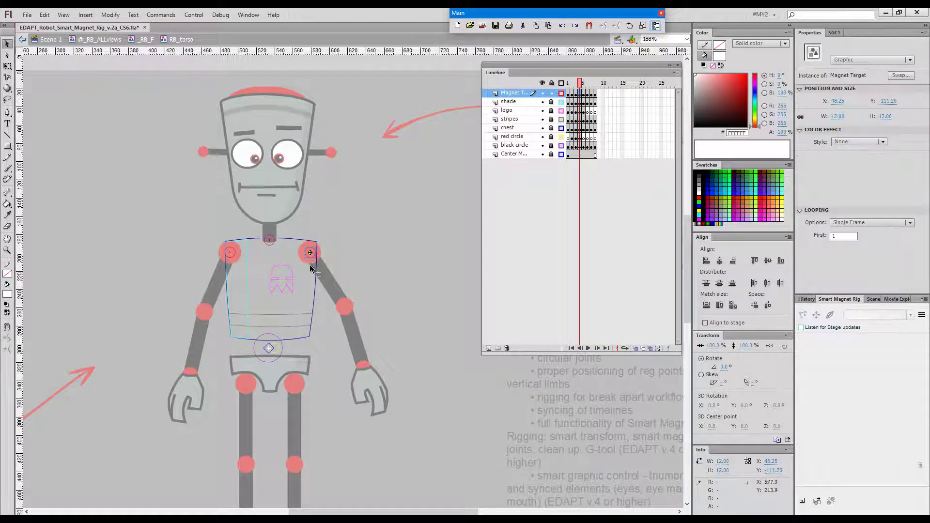
pyautogui.press('Left')
pyautogui.moveTo(581, 86); pyautogui.dragTo(580, 86)
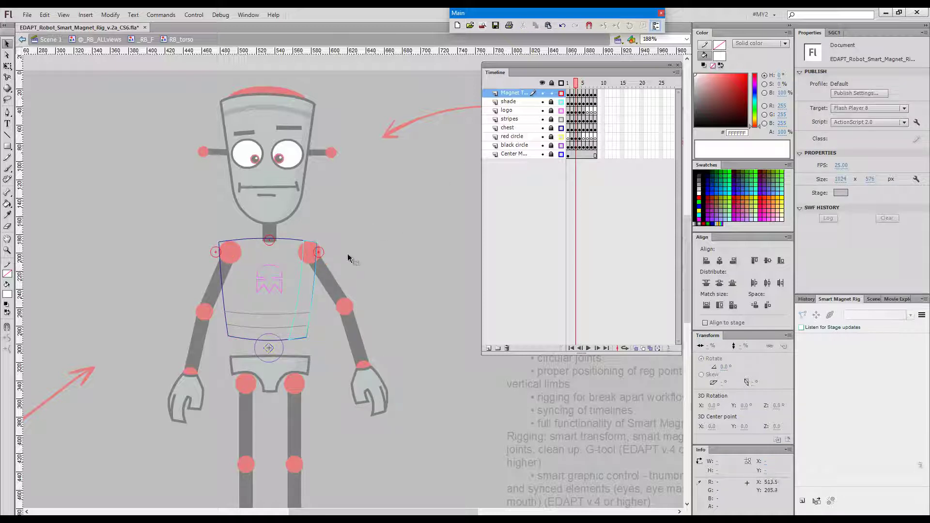
pyautogui.click(580, 85)
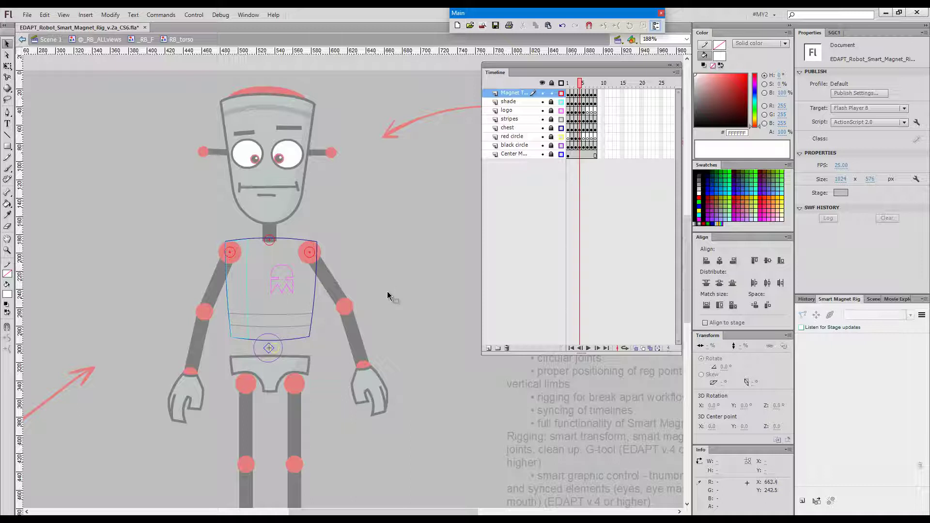
# On frame 3, copy the old right-shoulder magnet target's id in Edit Magnet Targets
pyautogui.click(579, 95)
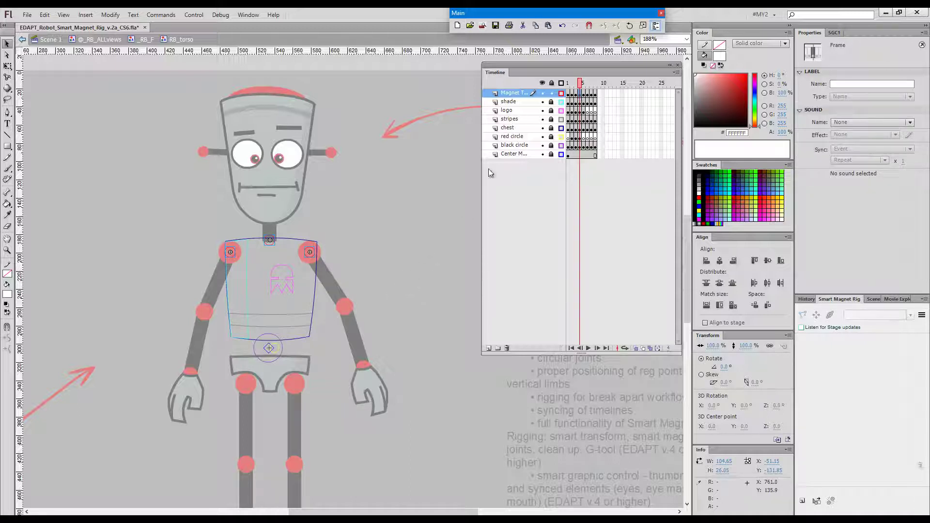
pyautogui.press(',')
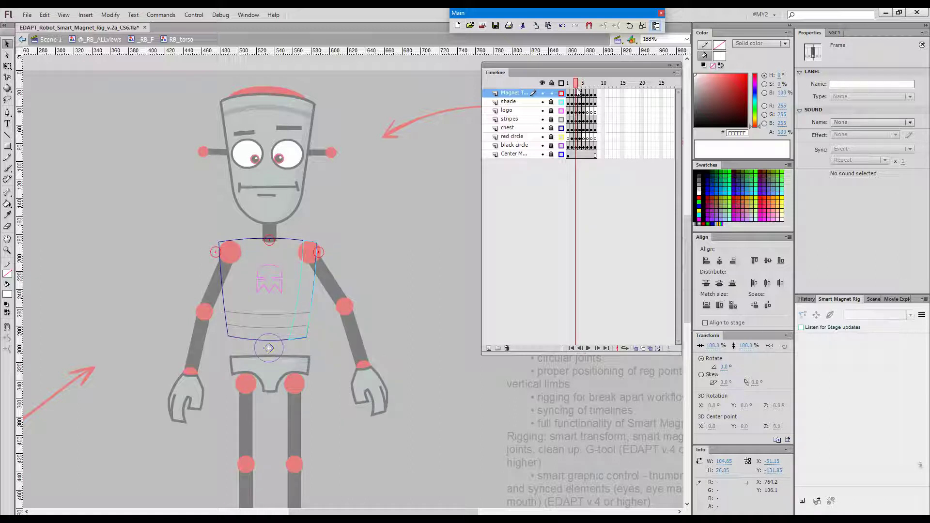
pyautogui.click(318, 252)
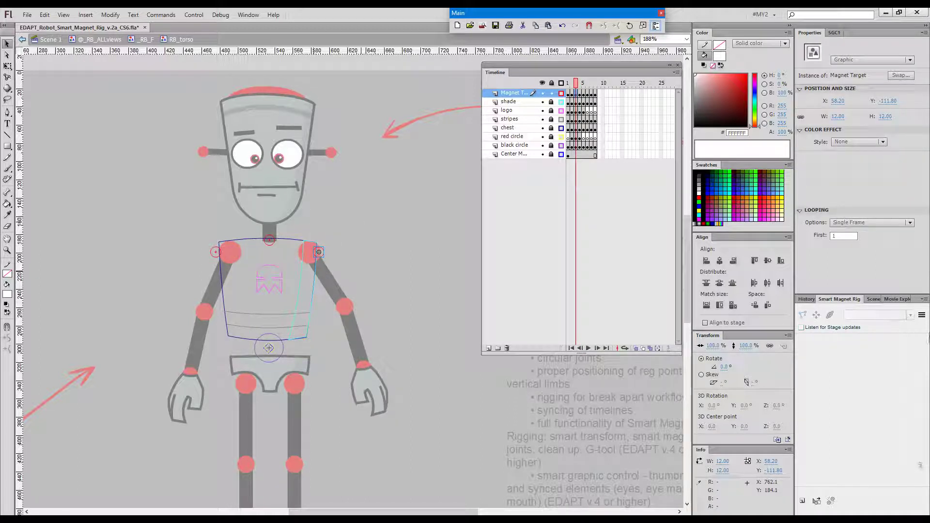
pyautogui.click(922, 315)
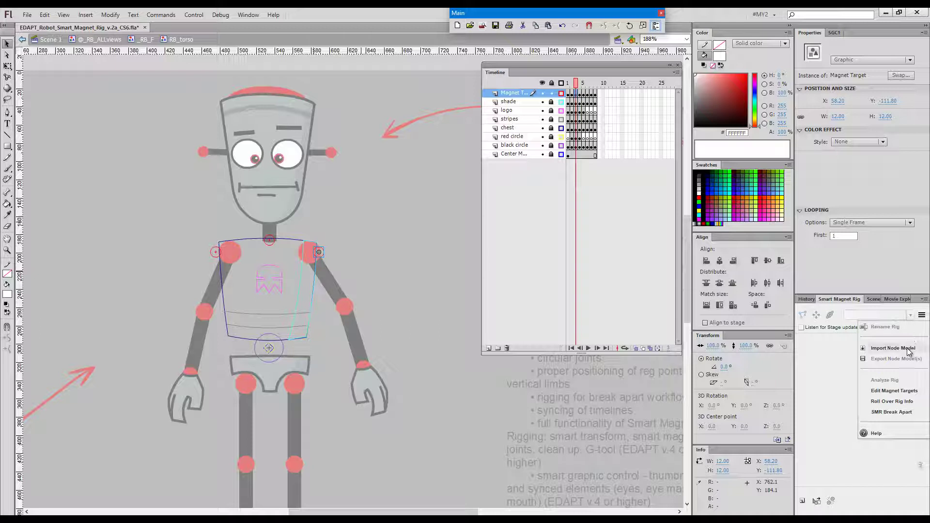
pyautogui.click(896, 391)
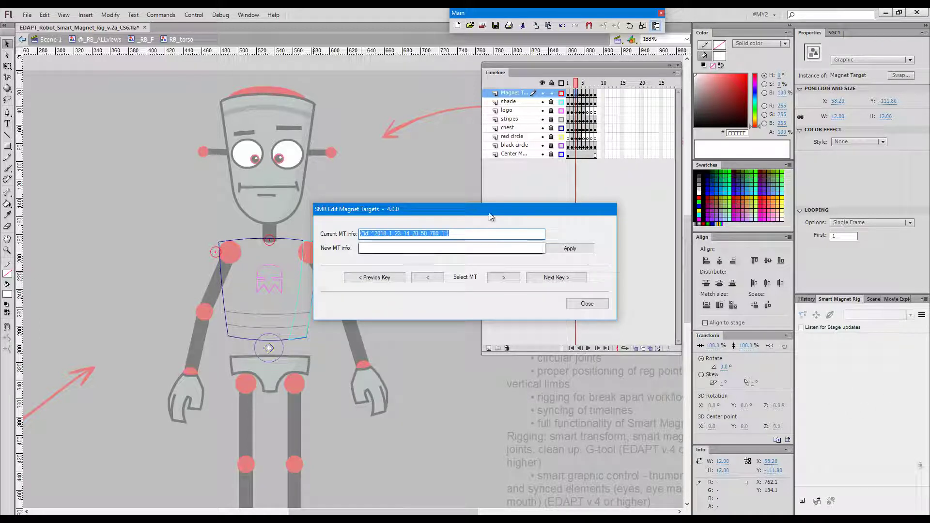
pyautogui.moveTo(472, 209); pyautogui.dragTo(363, 240)
pyautogui.hotkey('ctrl', 'c')
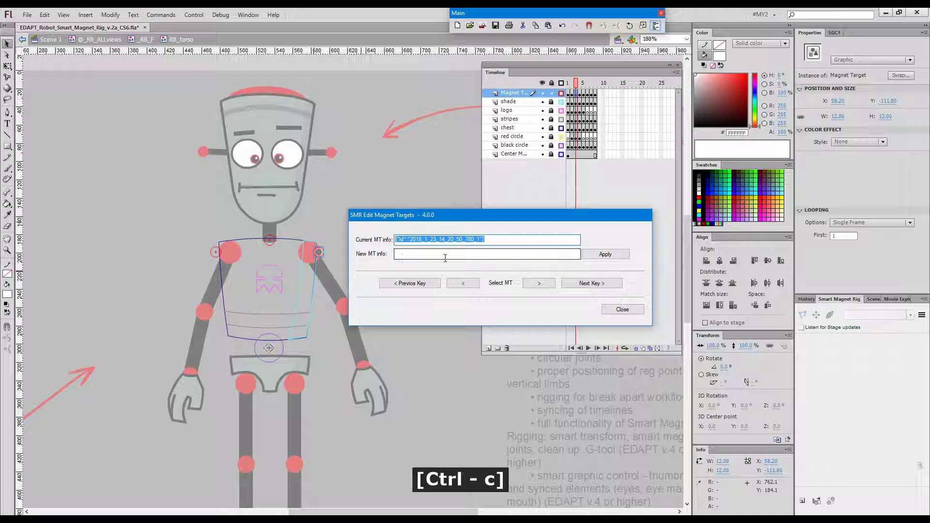
# Give the new shoulder magnet target id 2018_1_23_14_20_50_780_1 and close the editor
pyautogui.click(584, 286)
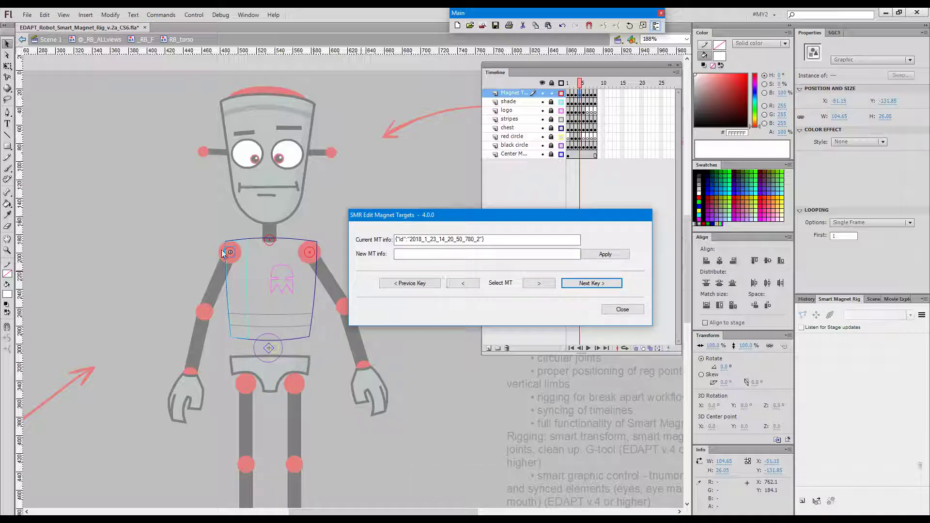
pyautogui.click(528, 285)
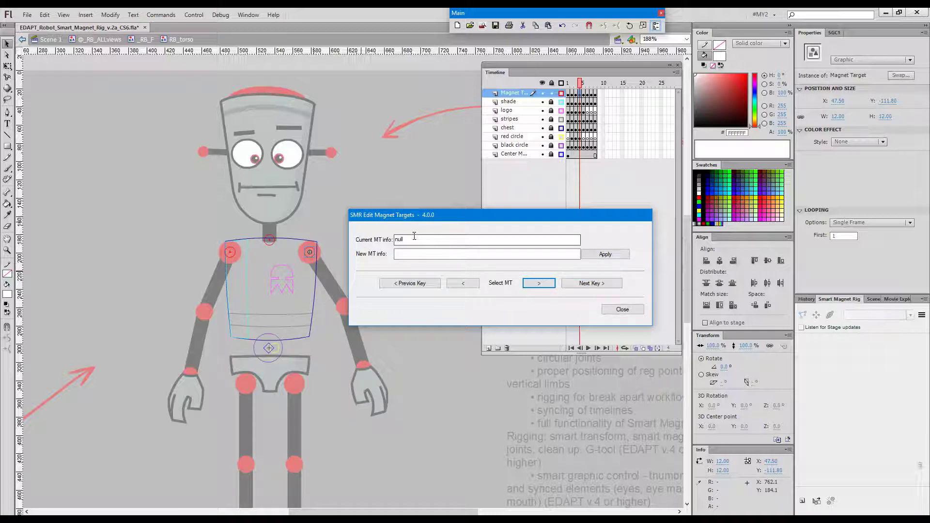
pyautogui.click(445, 253)
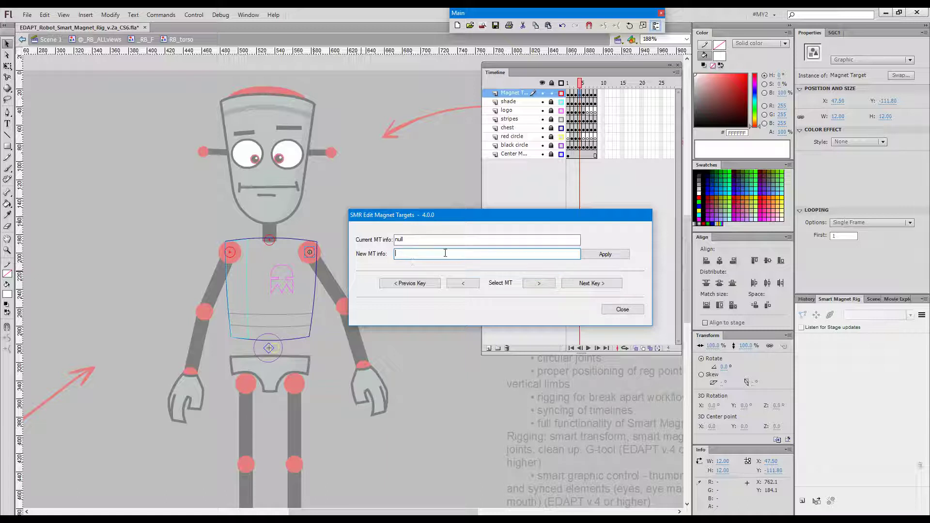
pyautogui.press('ctrl')
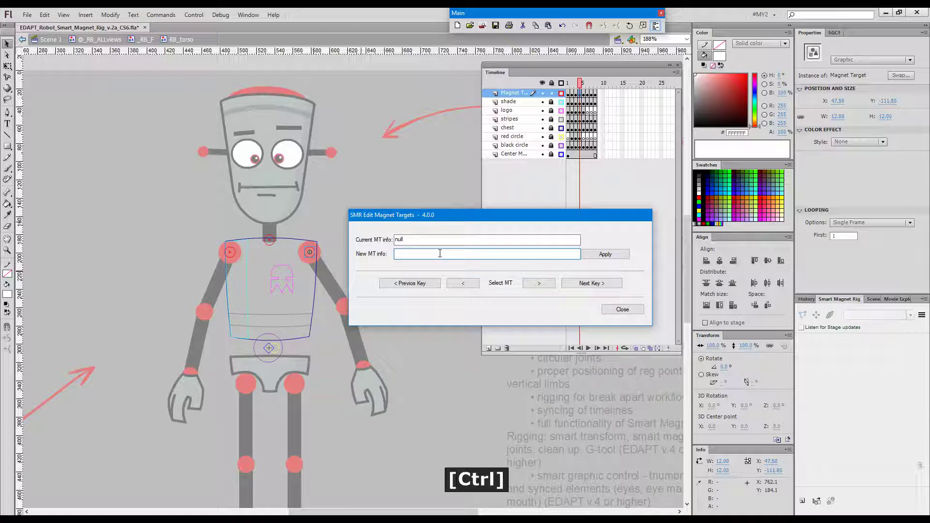
pyautogui.hotkey('ctrl', 'v')
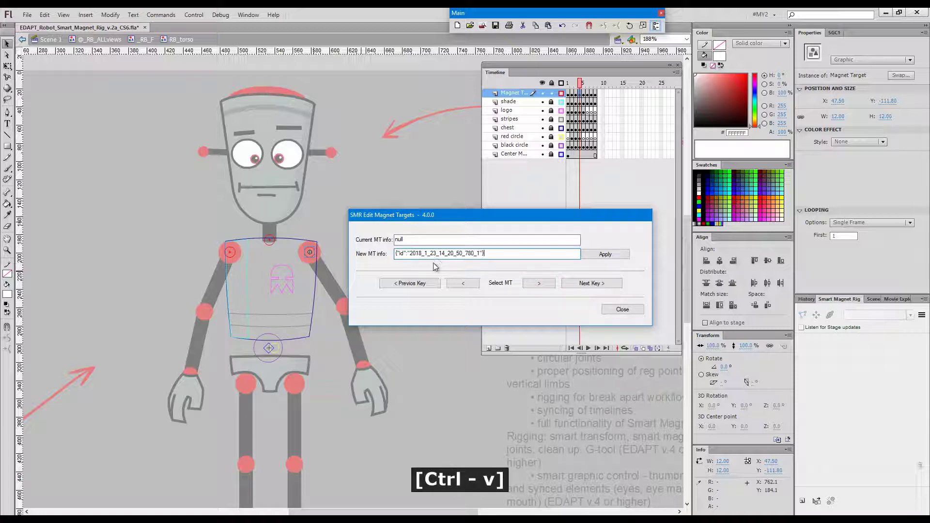
pyautogui.click(601, 254)
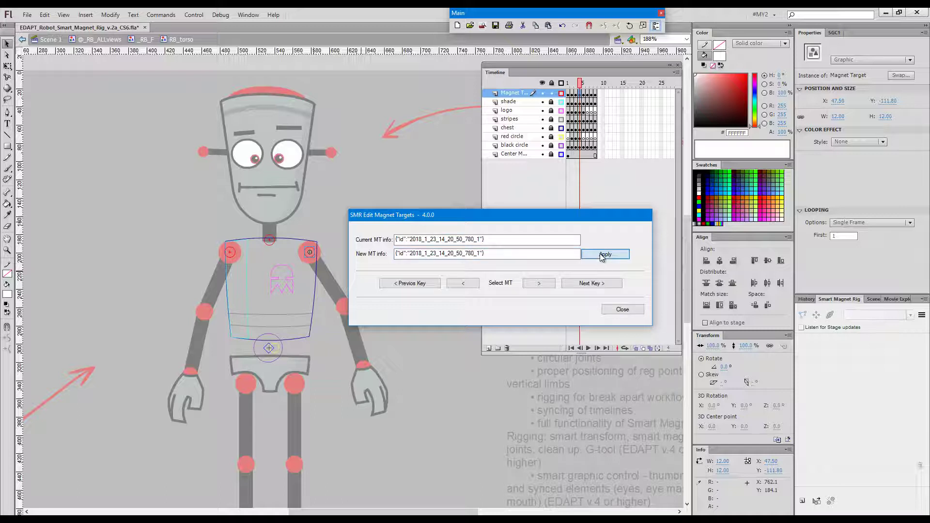
pyautogui.click(624, 310)
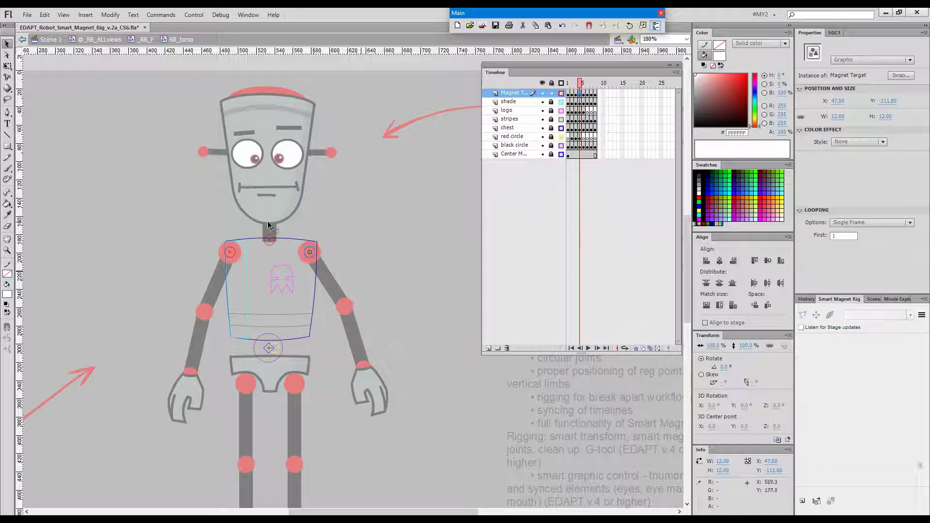
# Back in RB_F, test the upper arm snaps onto the shoulder and show the Robot_SMR rig diagram
pyautogui.click(143, 40)
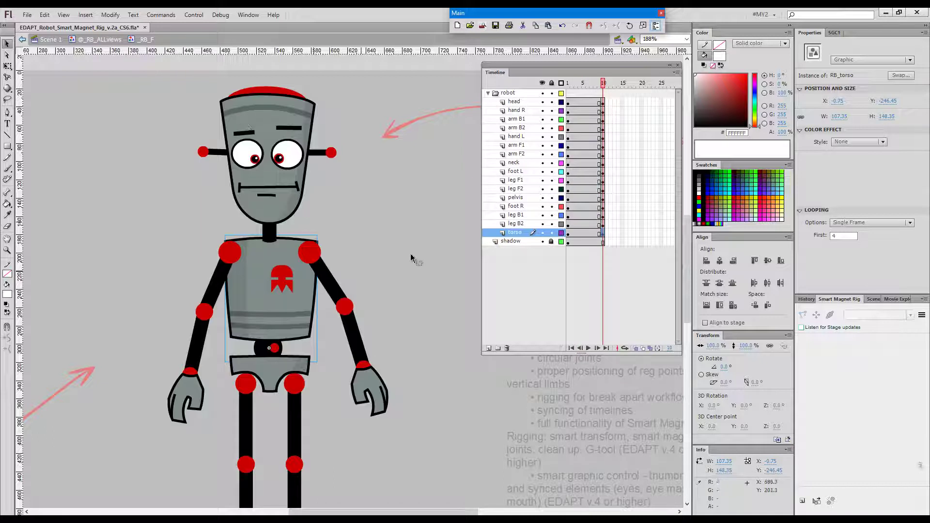
pyautogui.click(378, 274)
pyautogui.moveTo(375, 273); pyautogui.dragTo(385, 267)
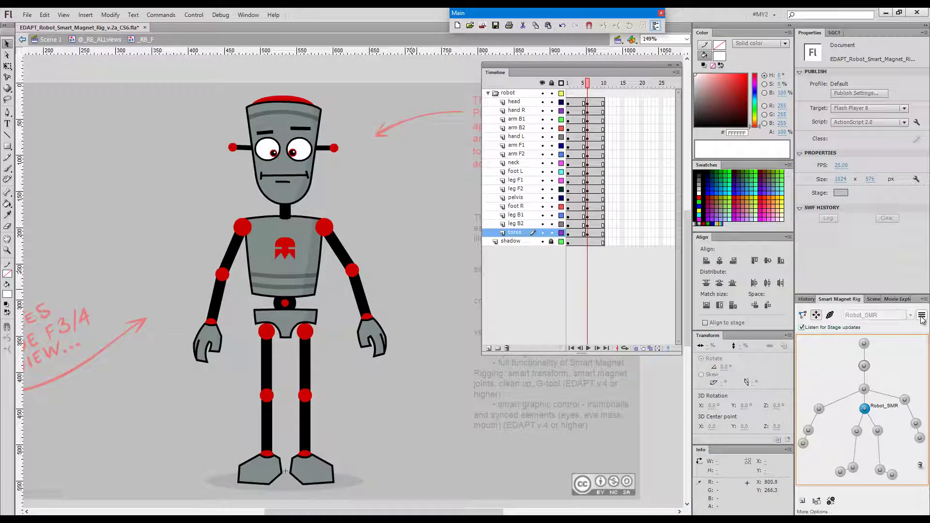
pyautogui.click(921, 315)
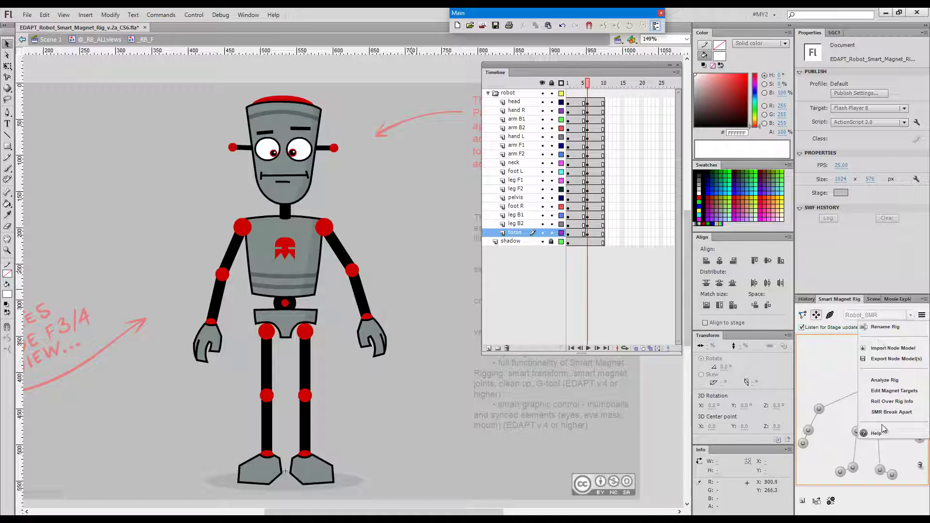
pyautogui.click(832, 380)
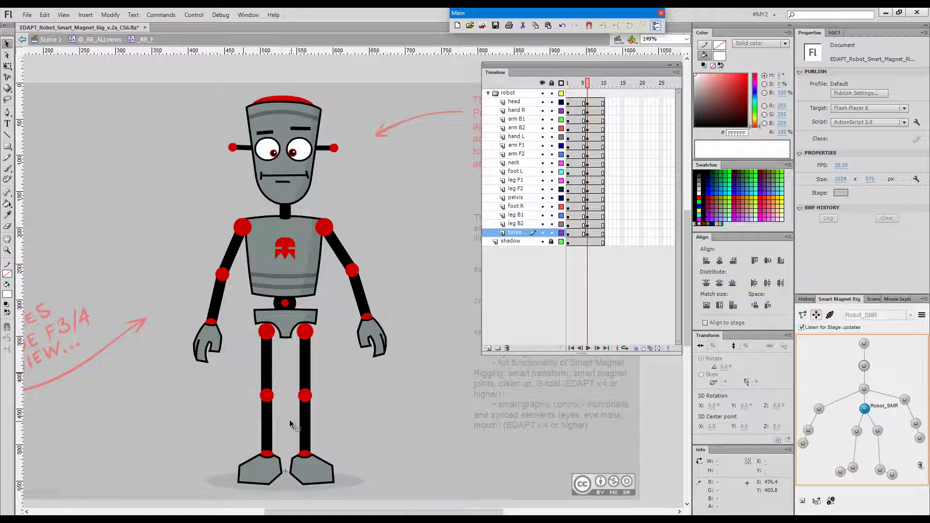
# Remove the rig links from the six selected leg and foot pieces
pyautogui.moveTo(243, 373); pyautogui.dragTo(350, 486)
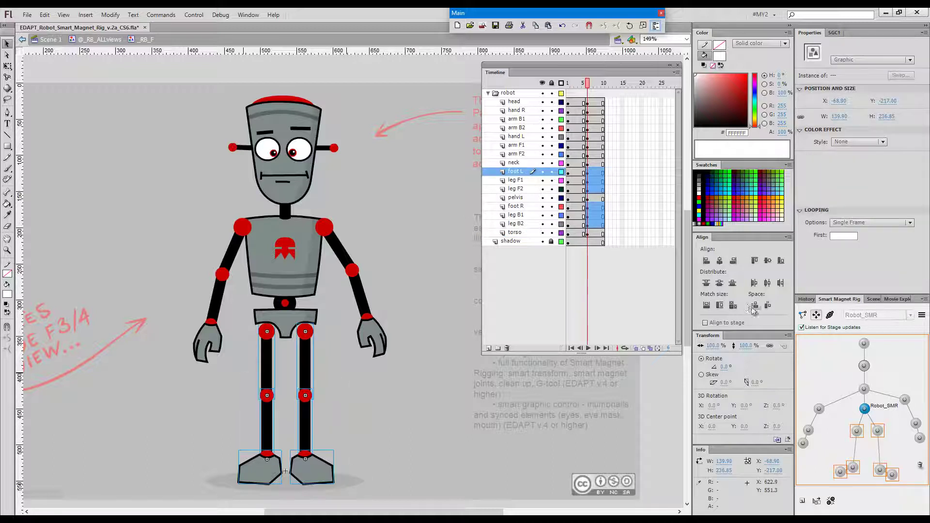
pyautogui.click(830, 501)
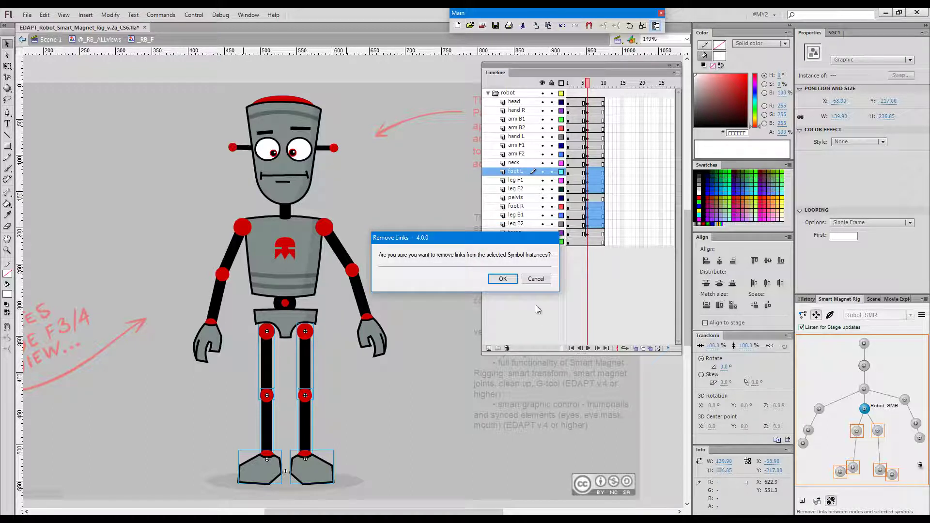
pyautogui.click(502, 279)
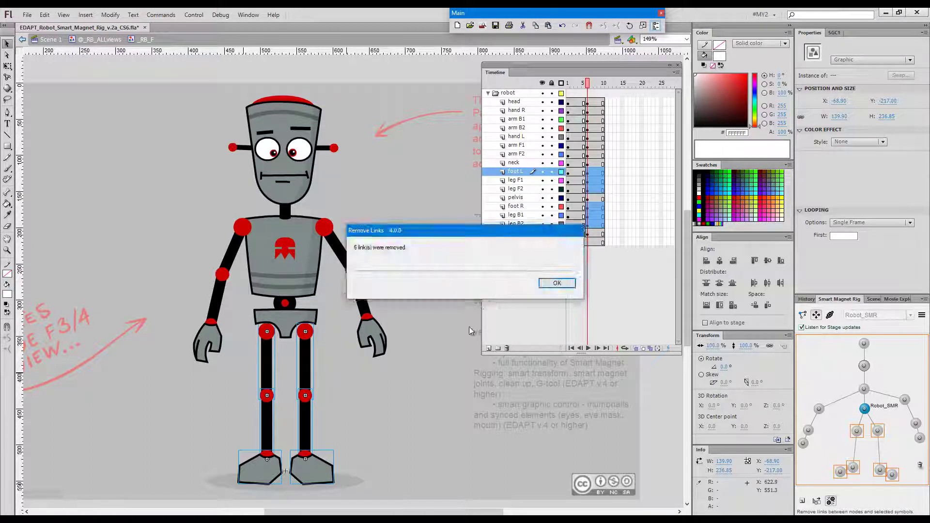
pyautogui.click(557, 284)
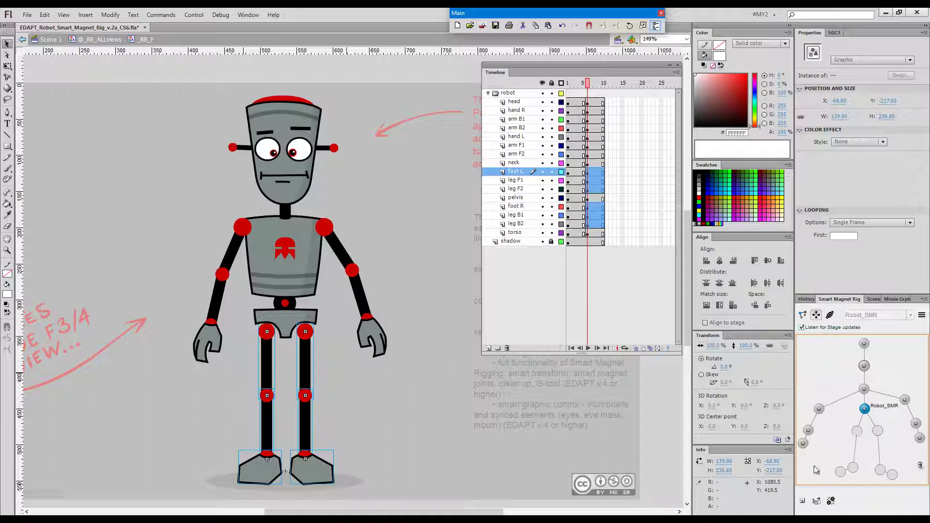
# Pull an upper leg and another leg piece off the robot
pyautogui.click(591, 91)
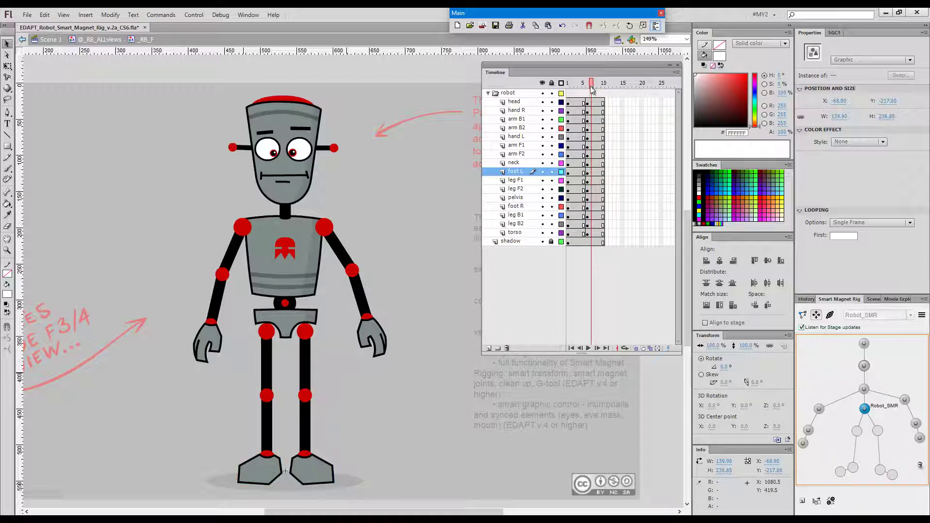
pyautogui.moveTo(312, 361); pyautogui.dragTo(467, 394)
pyautogui.moveTo(305, 425); pyautogui.dragTo(558, 425)
# Drag the lower legs and feet away from the robot at frame 6
pyautogui.moveTo(331, 464); pyautogui.dragTo(646, 406)
pyautogui.moveTo(280, 464); pyautogui.dragTo(123, 213)
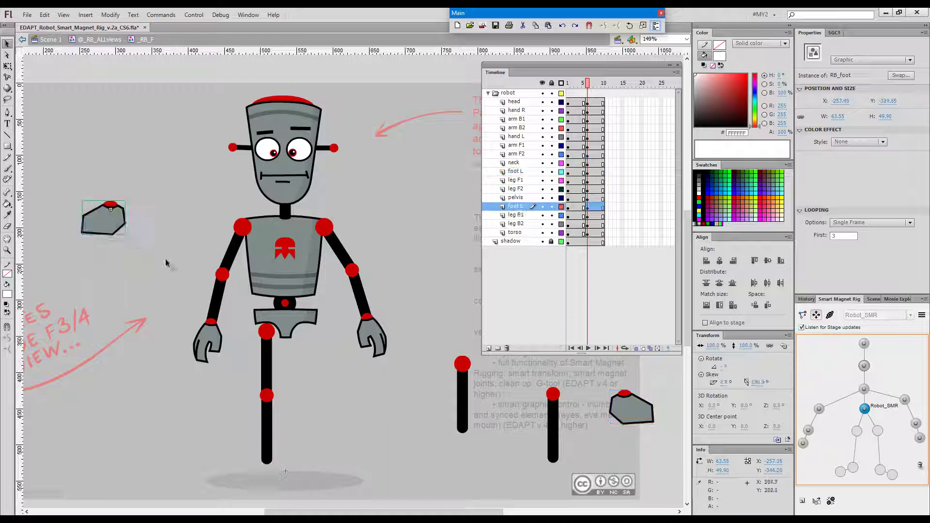
pyautogui.moveTo(270, 358); pyautogui.dragTo(65, 368)
pyautogui.moveTo(269, 426); pyautogui.dragTo(102, 448)
pyautogui.click(289, 331)
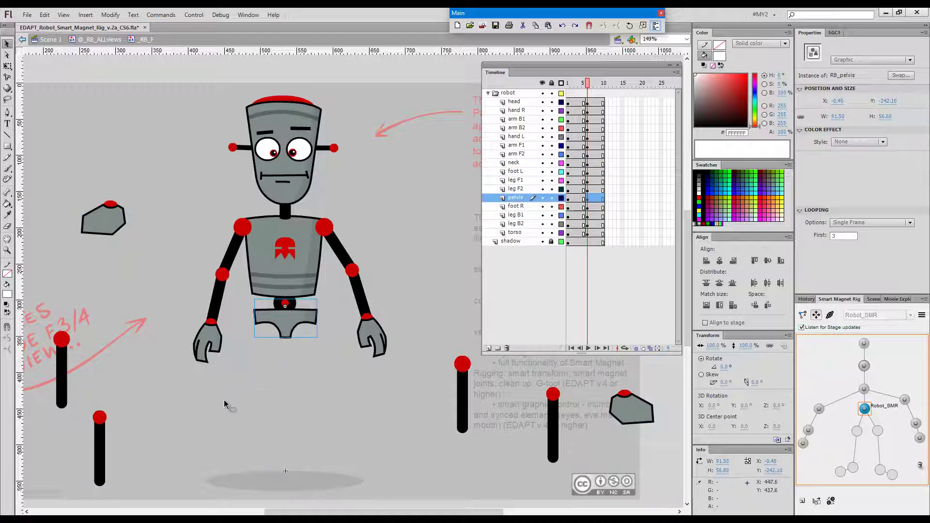
pyautogui.press('1')
pyautogui.press('1')
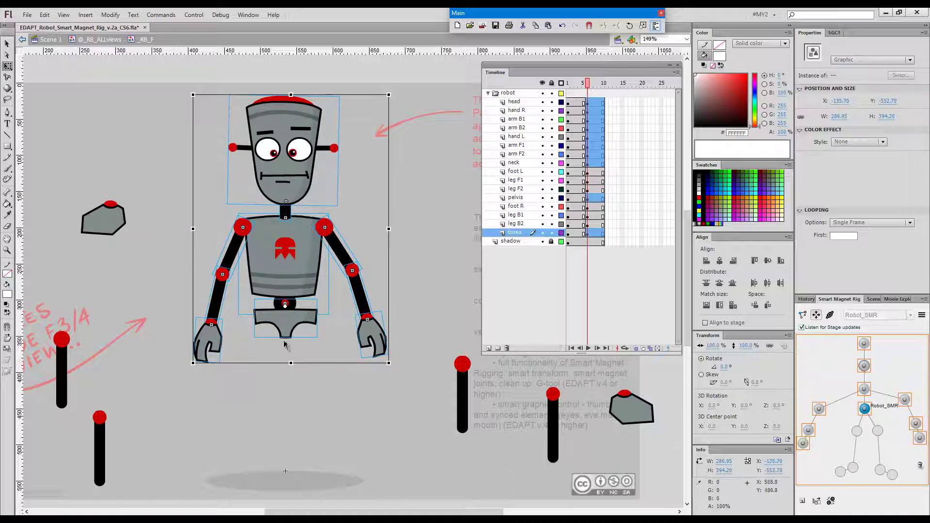
pyautogui.click(288, 391)
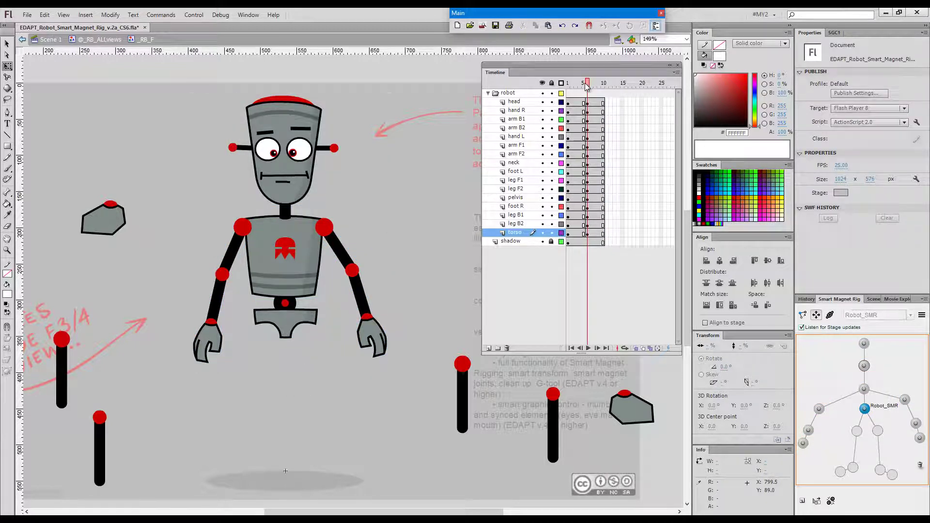
# On frame 1, turn off Listen for Stage updates and select the lower legs and feet
pyautogui.click(564, 93)
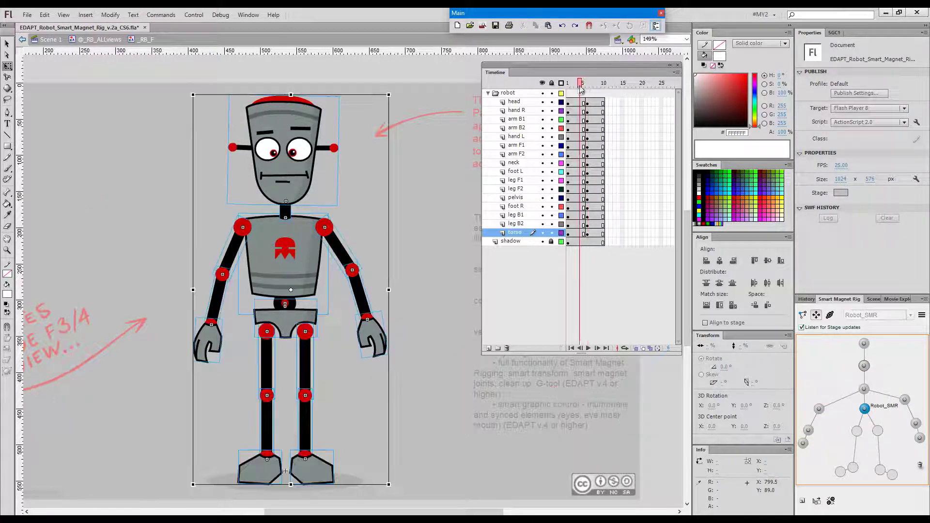
pyautogui.click(450, 225)
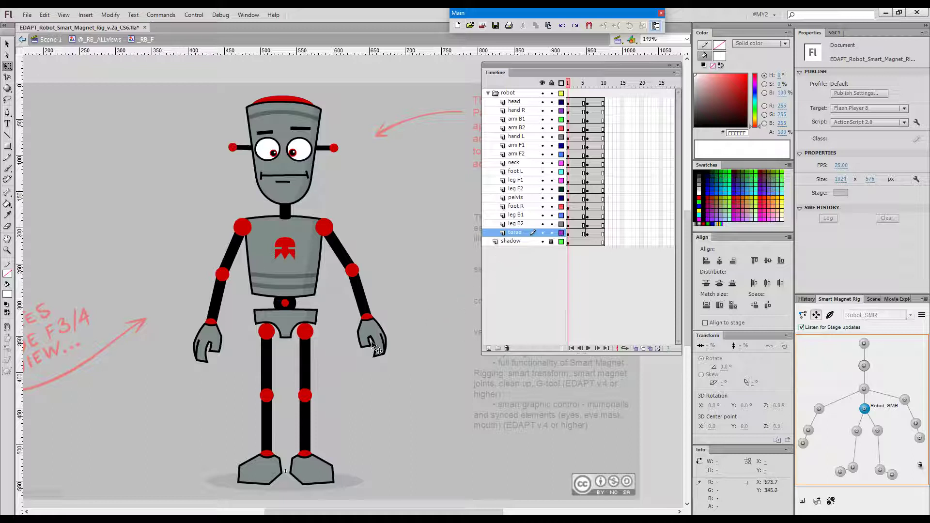
pyautogui.click(800, 328)
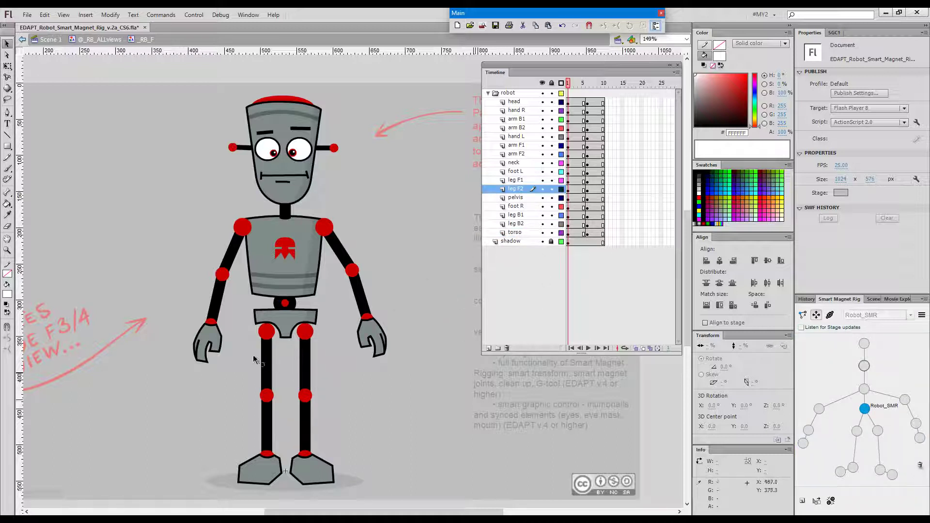
pyautogui.moveTo(255, 359); pyautogui.dragTo(342, 467)
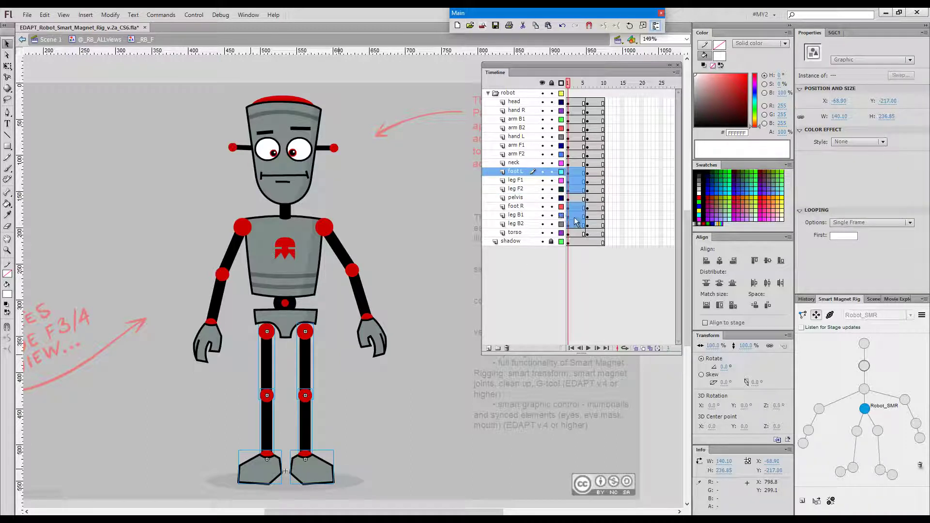
# Roll the leg rig info over frames 2–10 and close the output report
pyautogui.click(921, 315)
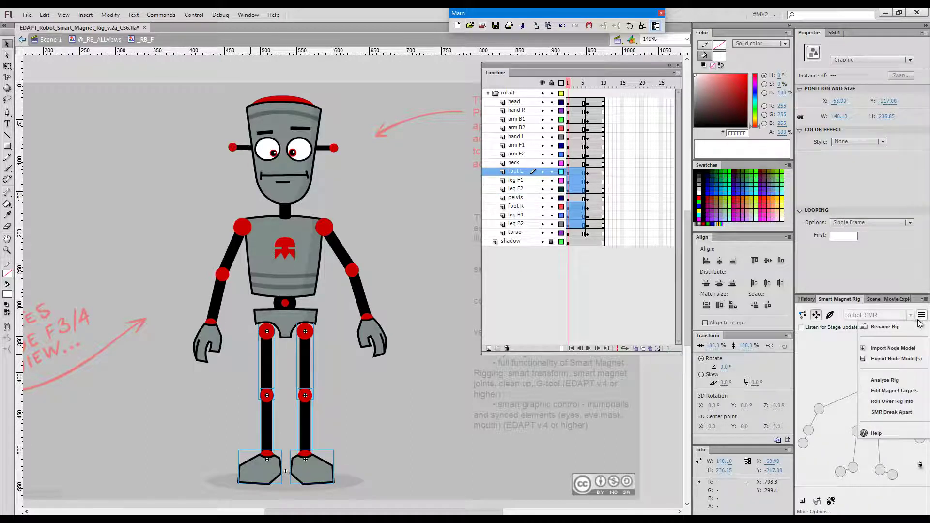
pyautogui.click(915, 402)
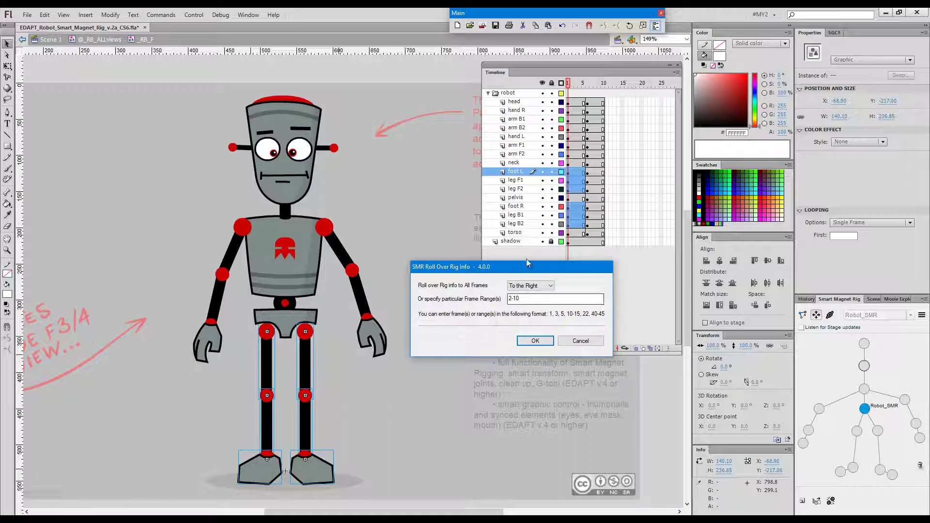
pyautogui.click(536, 341)
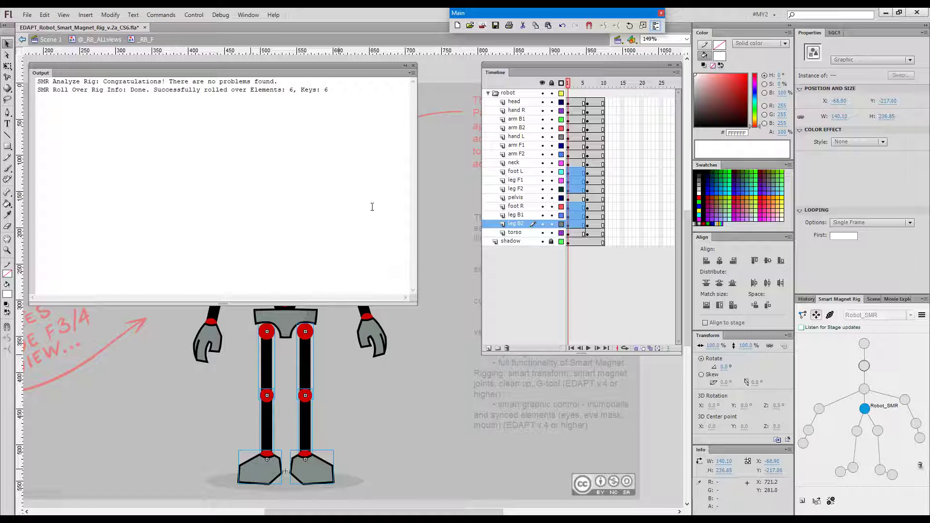
pyautogui.moveTo(417, 304); pyautogui.dragTo(179, 244)
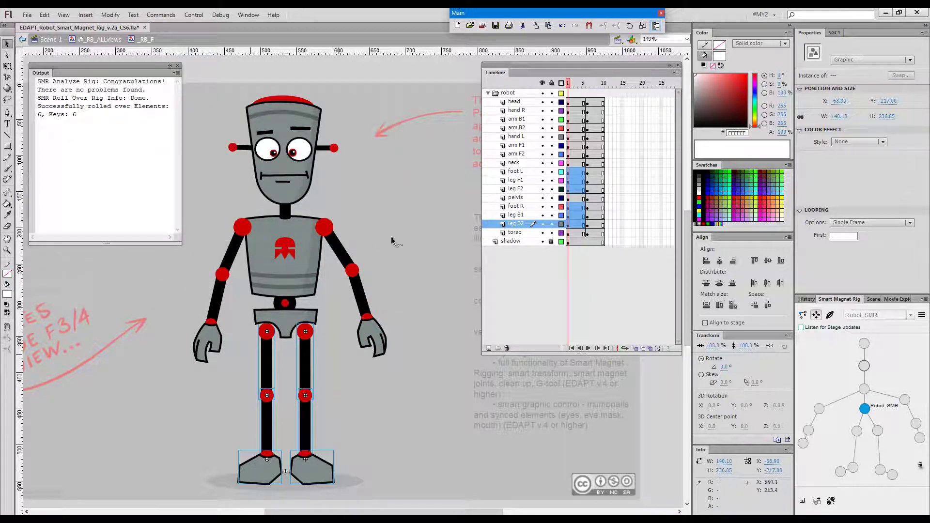
pyautogui.press('F1')
# At frame 6, snap the legs and feet back beneath the pelvis
pyautogui.moveTo(574, 86); pyautogui.dragTo(588, 87)
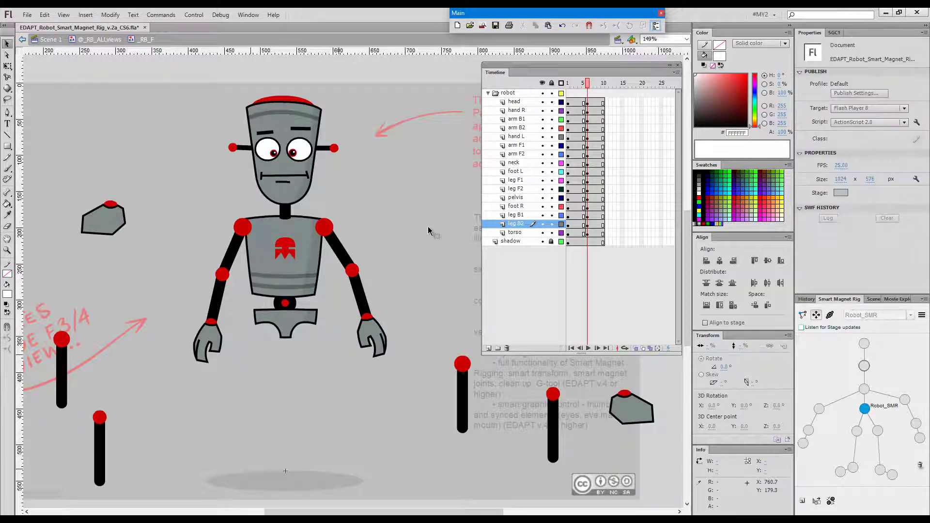
pyautogui.click(294, 323)
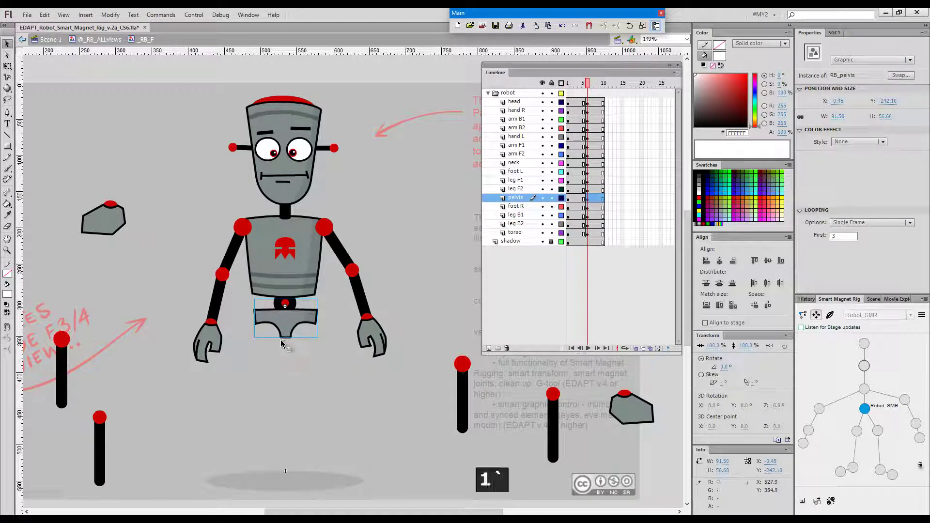
pyautogui.press('F1')
pyautogui.click(348, 399)
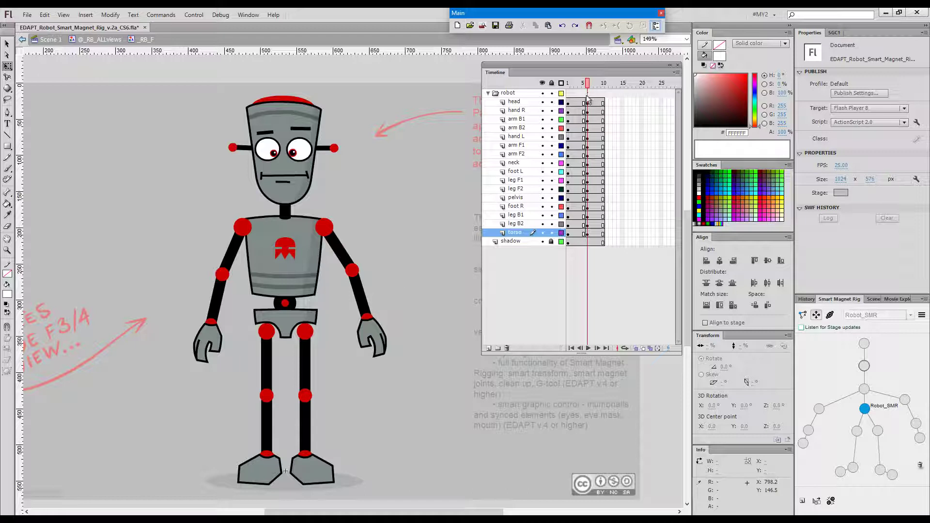
# Select the current frame on the leg F2 through head layers, then step back to frame 5
pyautogui.click(307, 356)
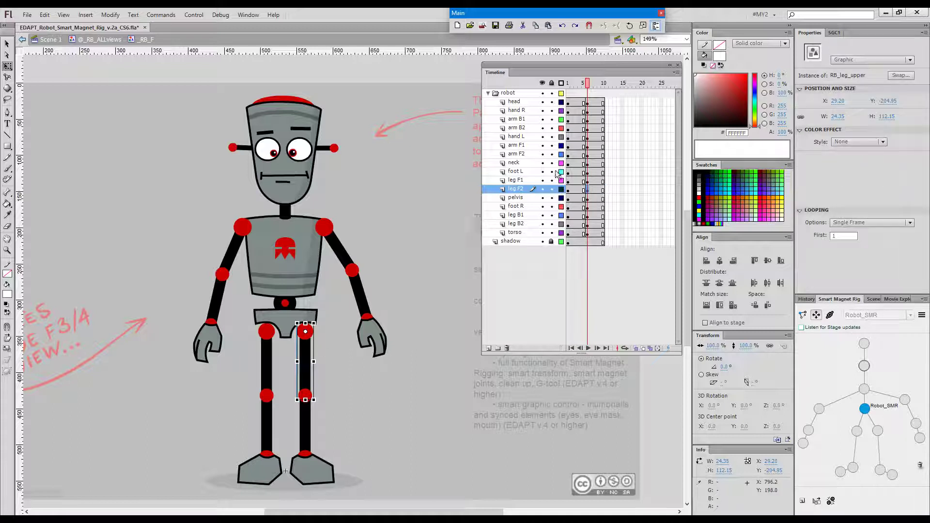
pyautogui.moveTo(589, 193); pyautogui.dragTo(586, 110)
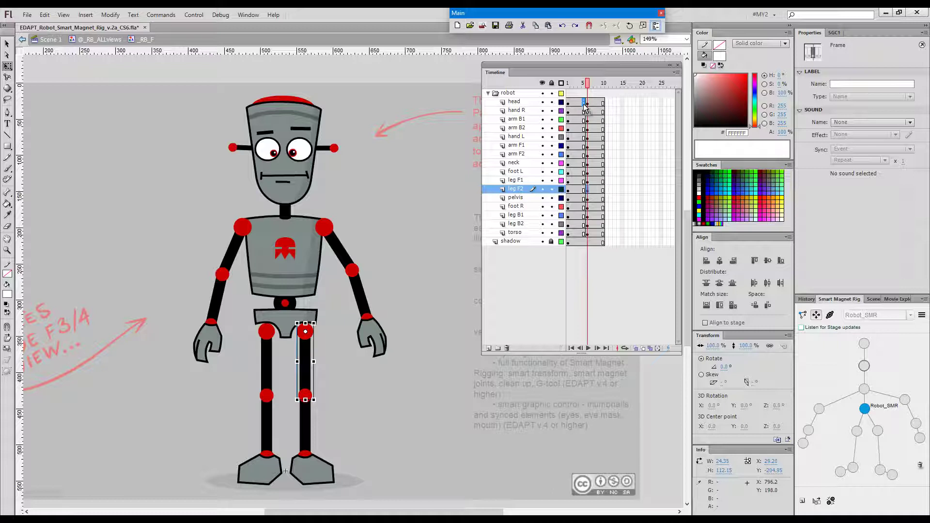
pyautogui.press('alt')
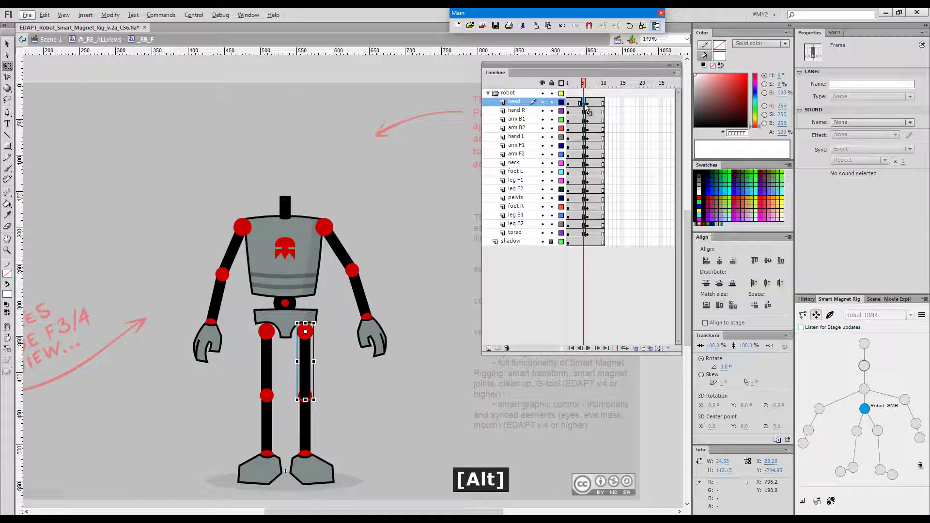
pyautogui.click(586, 110)
pyautogui.click(583, 103)
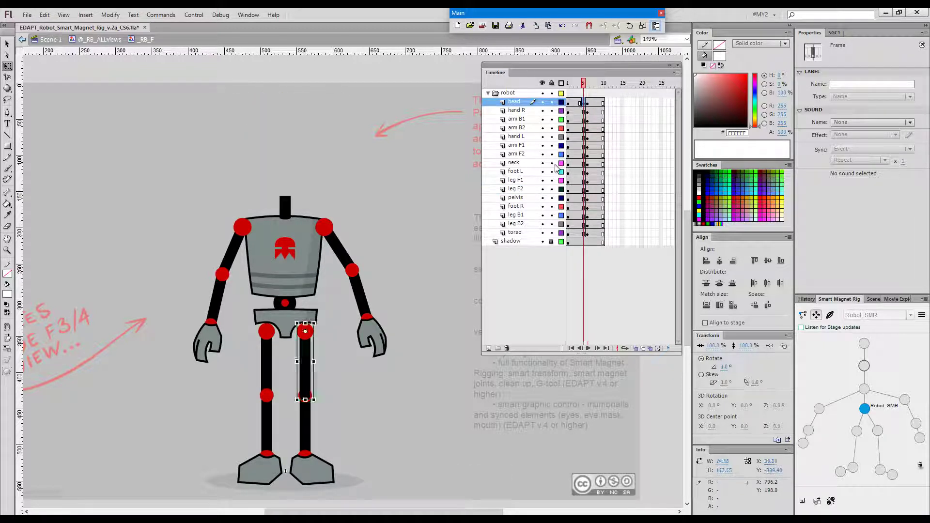
# Roll the rig info over frames 6–10 and return to frame 6
pyautogui.click(921, 315)
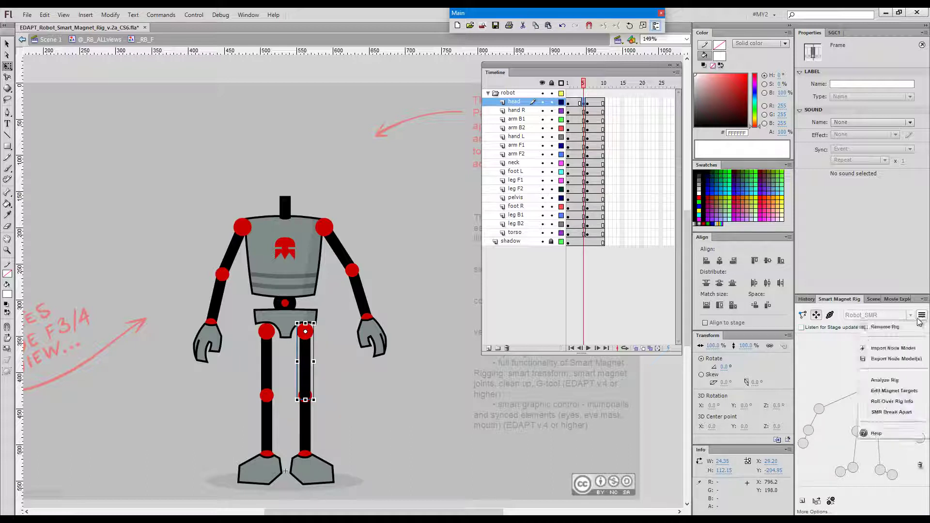
pyautogui.click(915, 401)
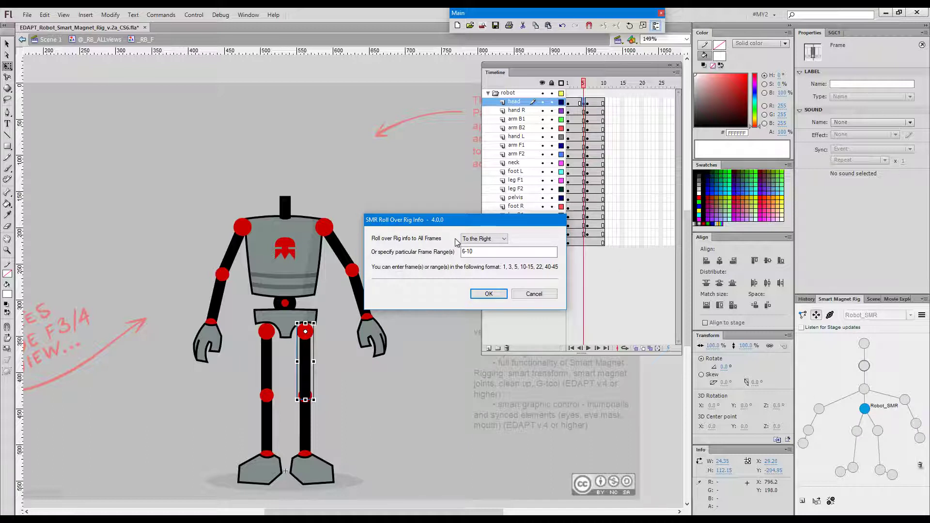
pyautogui.click(497, 296)
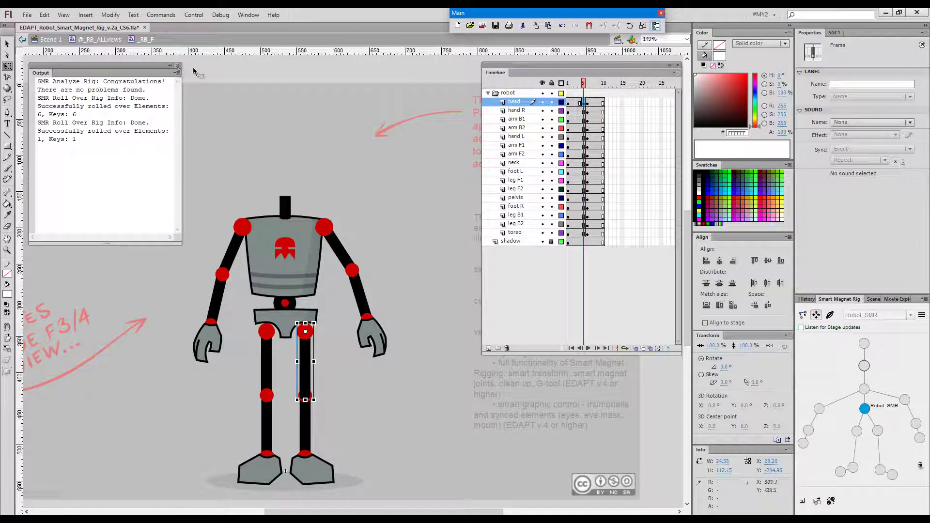
pyautogui.click(177, 65)
pyautogui.click(587, 83)
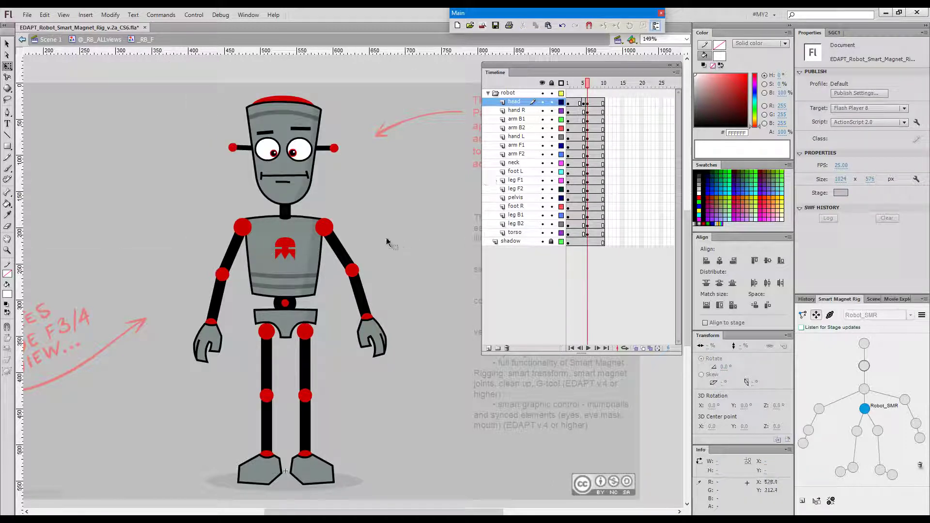
# Delete an upper leg piece and drop the head down over the torso
pyautogui.click(306, 350)
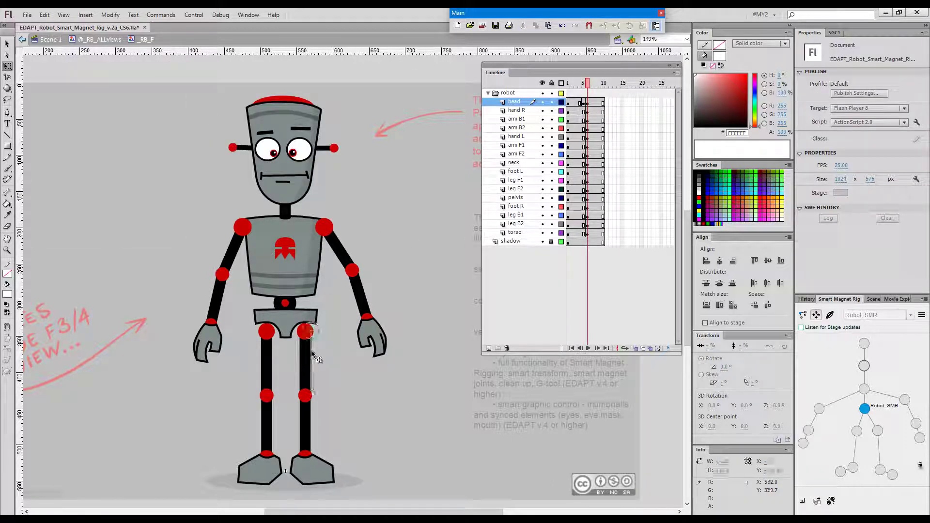
pyautogui.press('BackSpace')
pyautogui.click(300, 170)
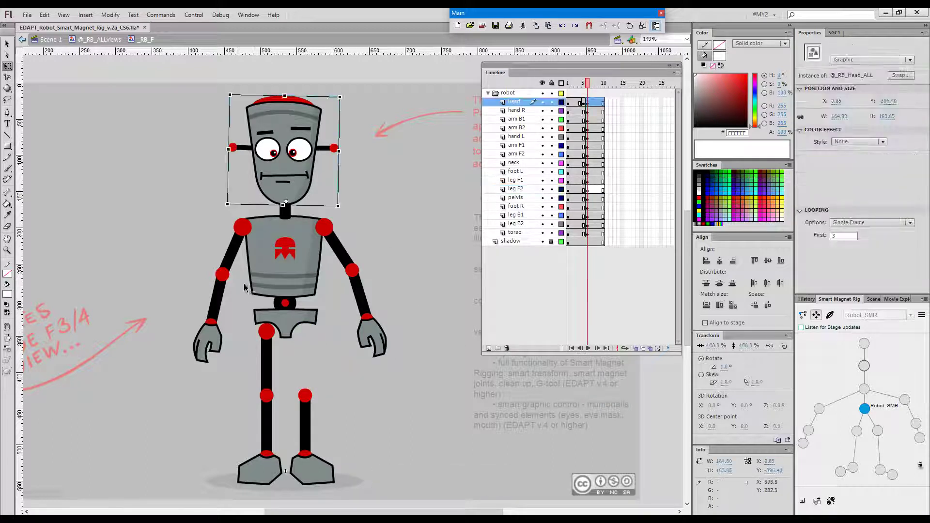
pyautogui.hotkey('ctrl', 'alt', 'shift', 's')
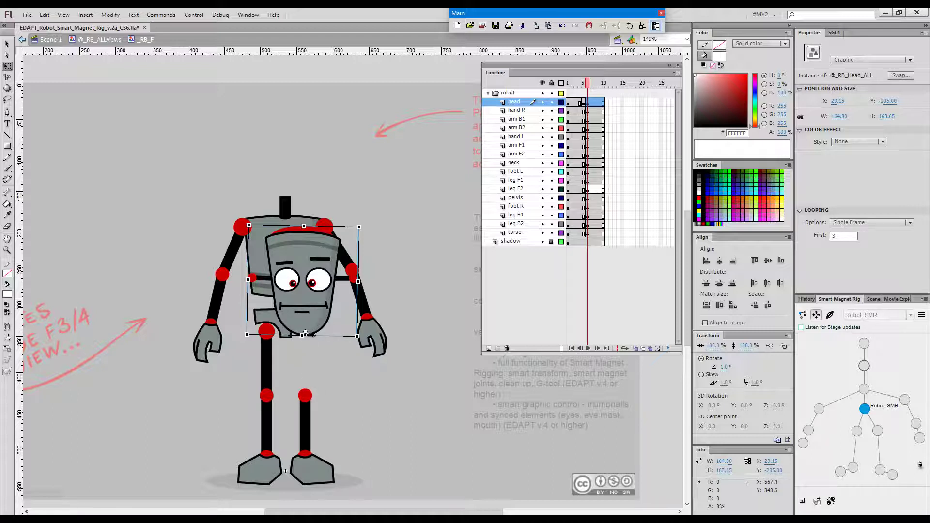
pyautogui.click(346, 393)
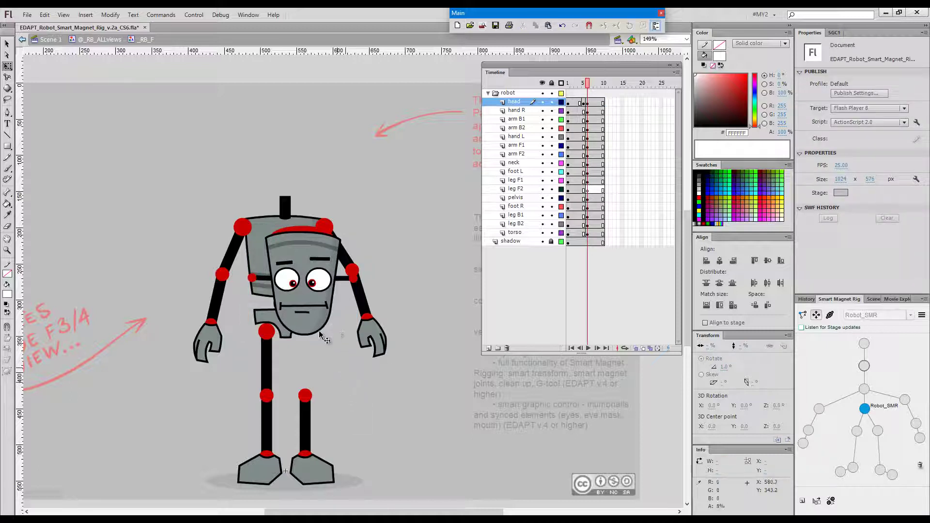
# Undo the posing back to the neutral pose and insert keyframes at frame 10 on all robot layers
pyautogui.hotkey('ctrl', 'z')
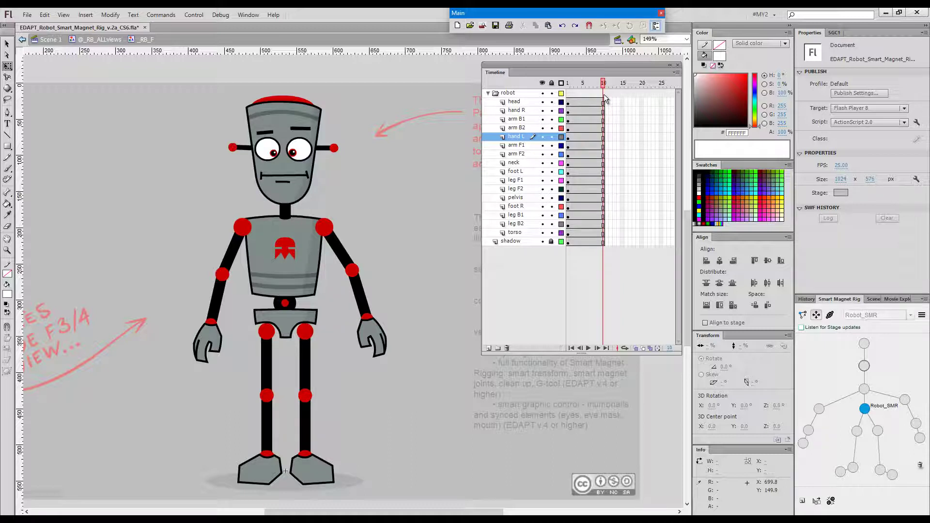
pyautogui.click(602, 93)
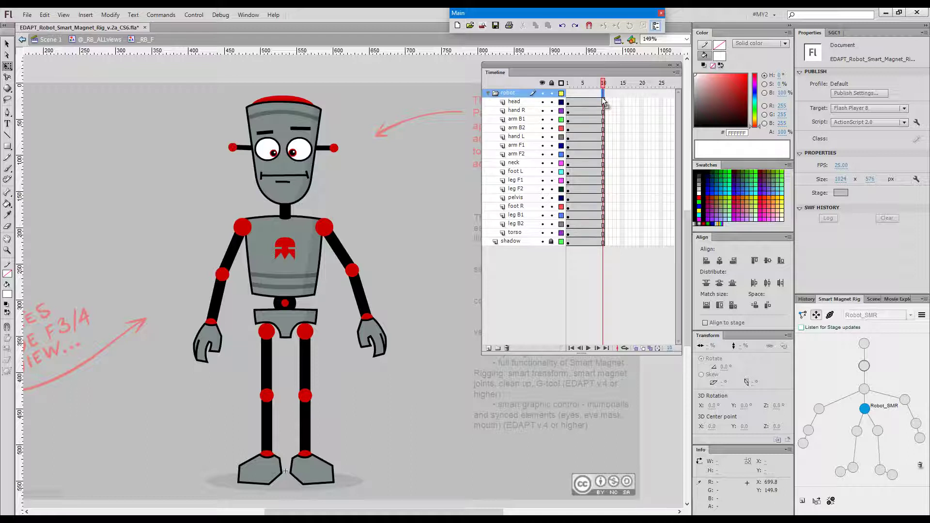
pyautogui.press('F6')
# Convert the robot's left arm into a graphic symbol named arm_loop
pyautogui.click(352, 257)
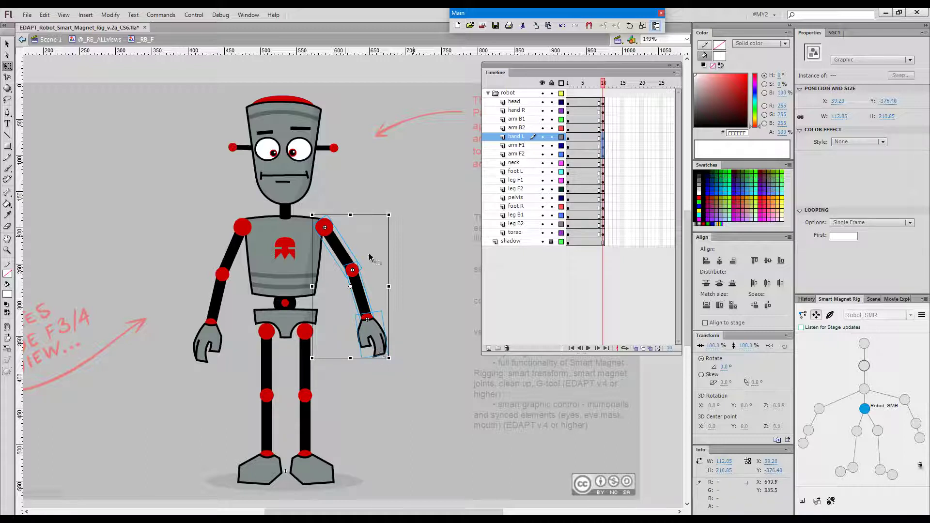
pyautogui.hotkey('shift', 'F8')
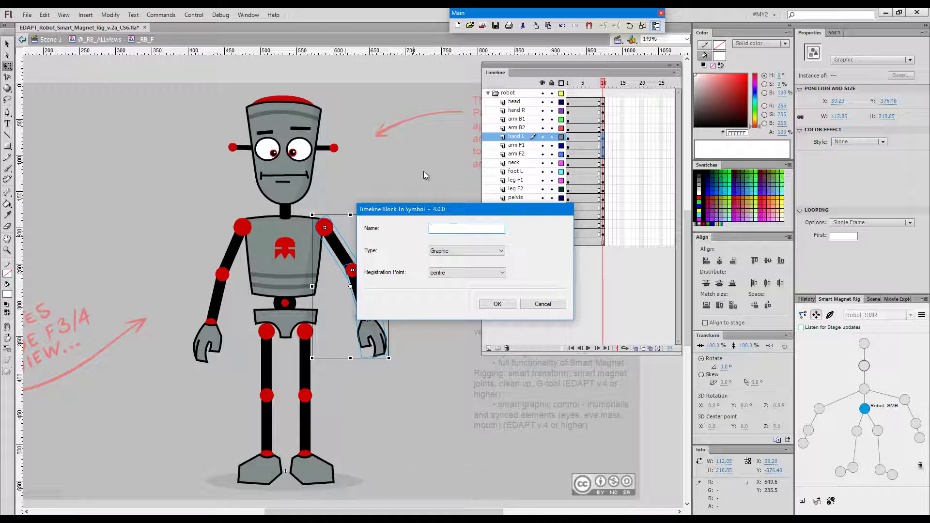
pyautogui.write('alr')
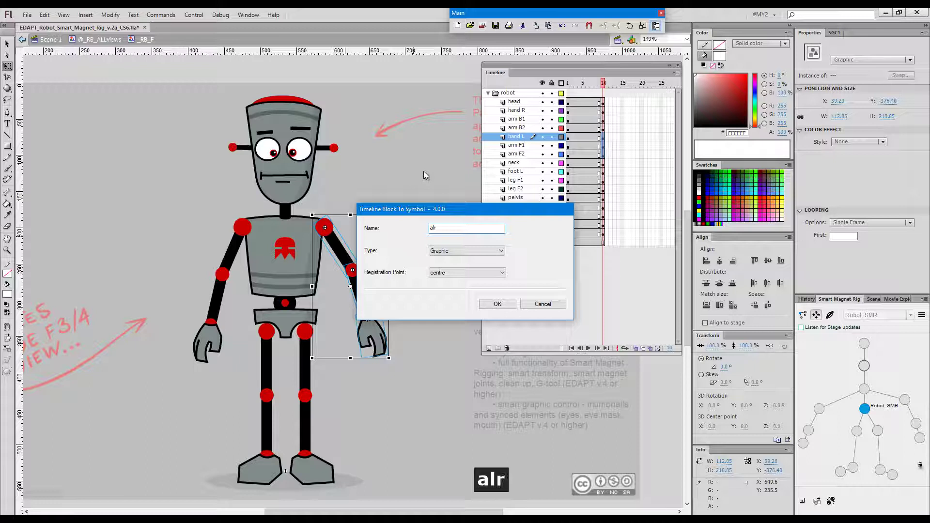
pyautogui.press('BackSpace')
pyautogui.press('BackSpace')
pyautogui.write('rm_lo')
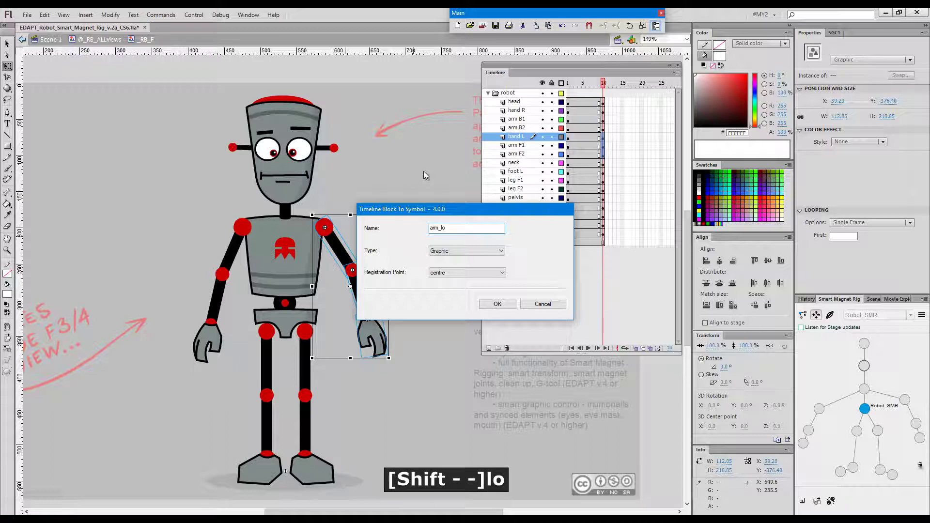
pyautogui.write('op')
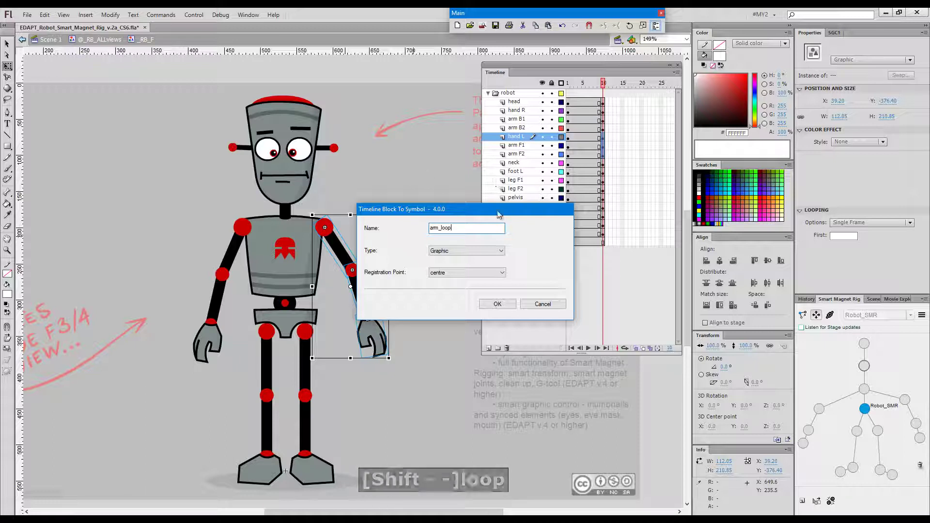
pyautogui.click(504, 305)
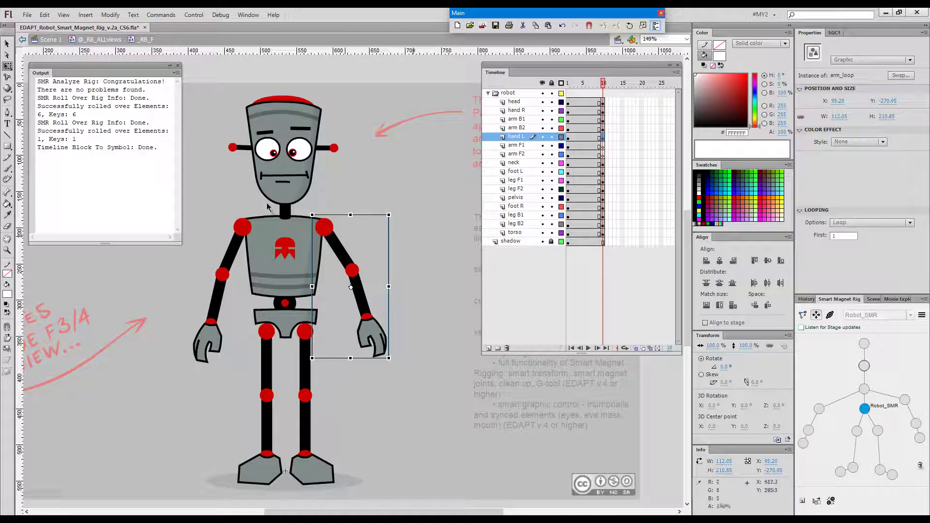
# Check inside the new arm_loop symbol, then show the left arm as outlines only
pyautogui.click(178, 66)
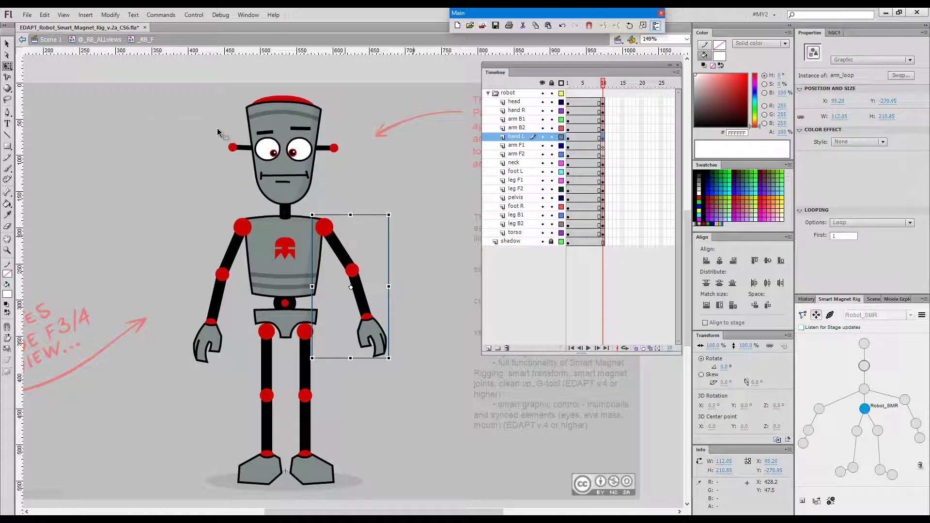
pyautogui.doubleClick(373, 328)
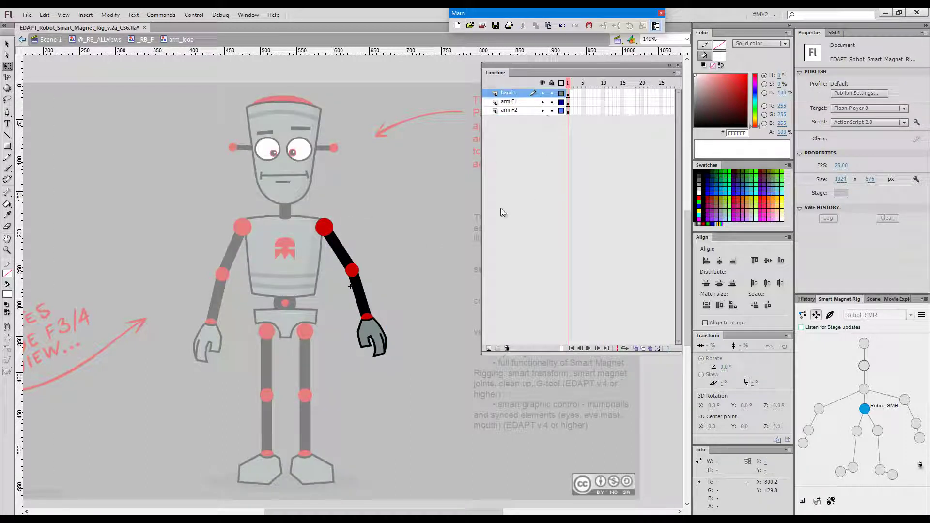
pyautogui.click(145, 43)
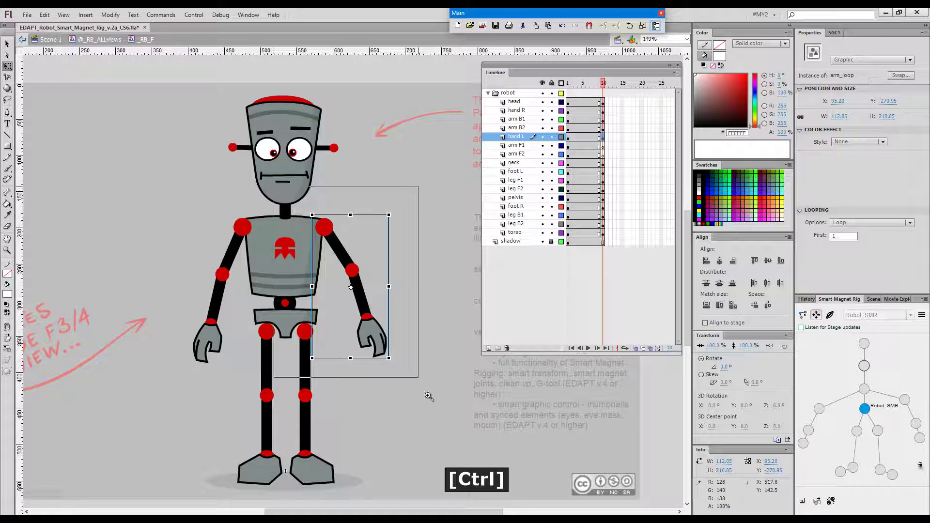
pyautogui.click(428, 396)
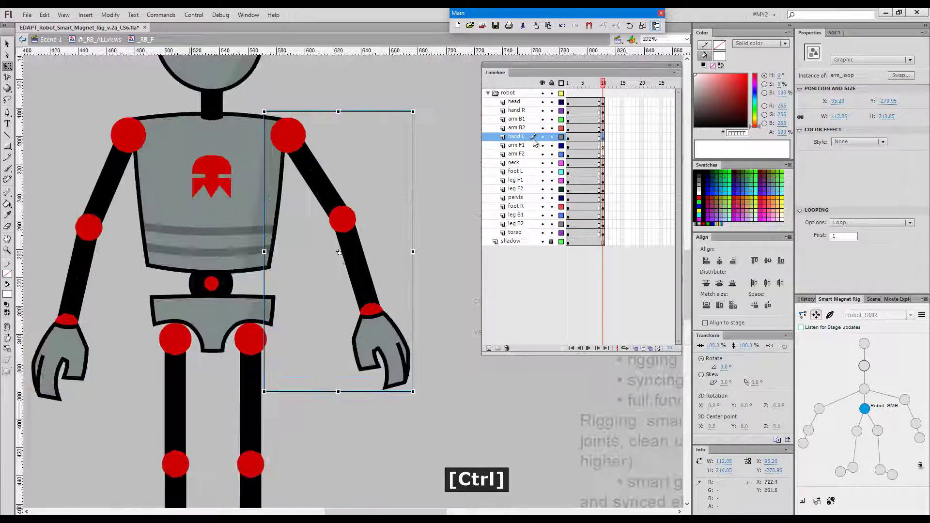
pyautogui.click(562, 138)
# Move the arm_loop pivot onto the left shoulder joint, leaving the instance at X 57.40, Y -358.15
pyautogui.hotkey('ctrl', 'space')
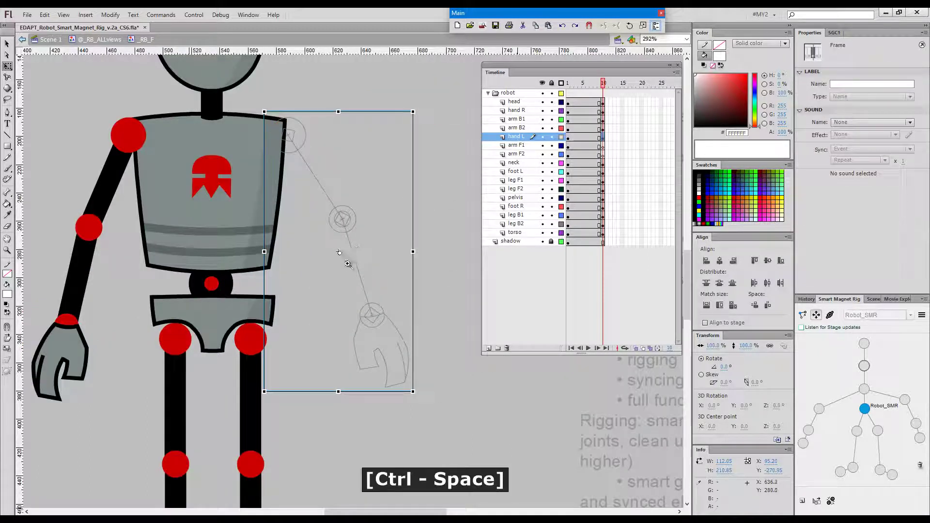
pyautogui.click(332, 237)
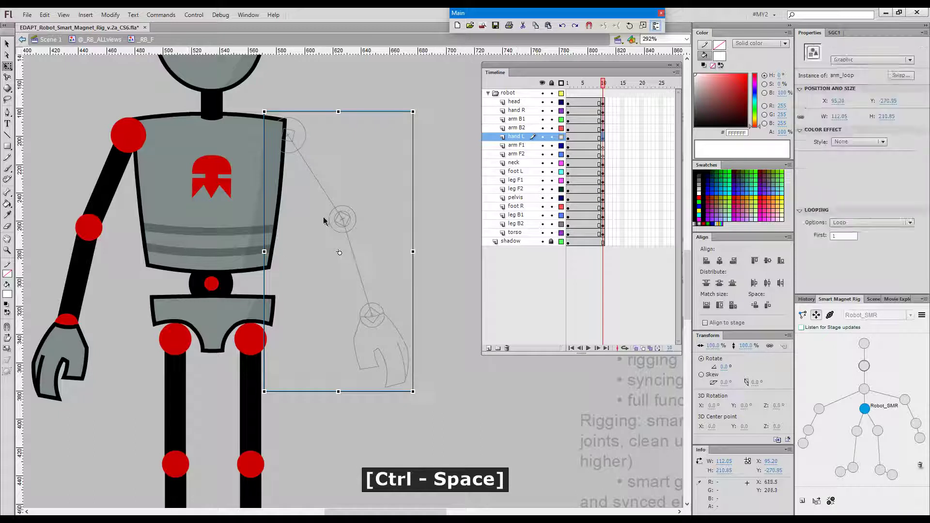
pyautogui.click(293, 145)
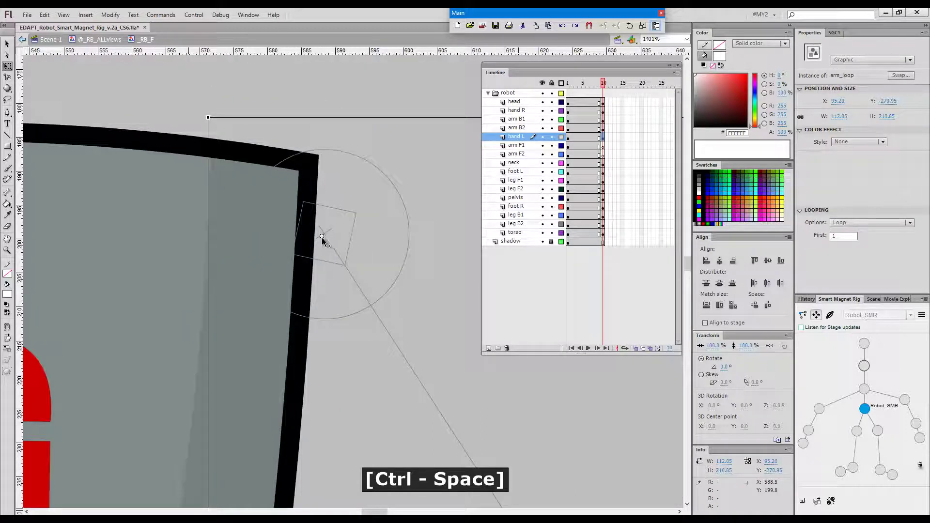
pyautogui.moveTo(322, 235); pyautogui.dragTo(323, 234)
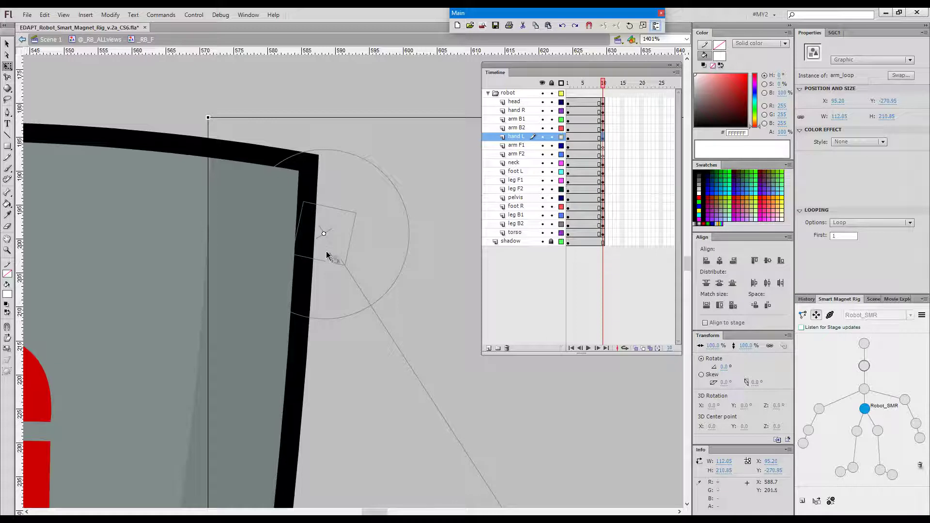
pyautogui.hotkey('ctrl', 't')
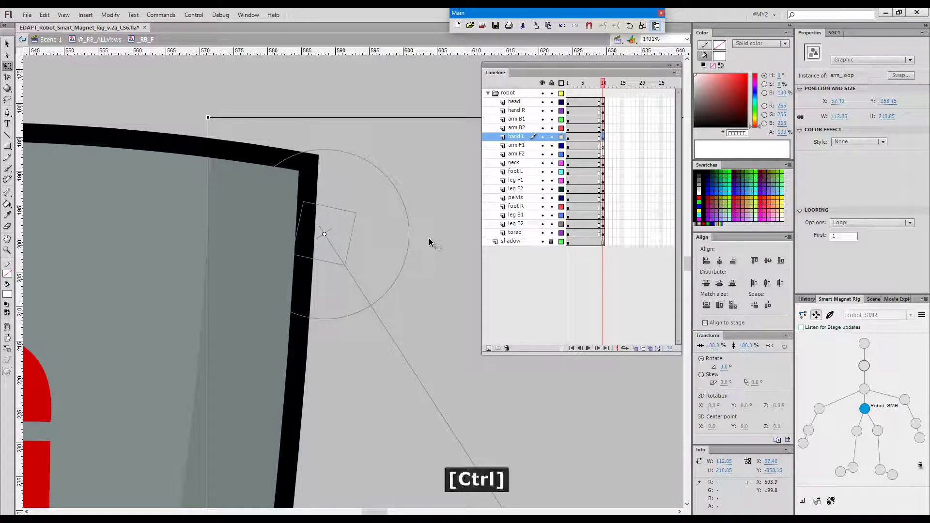
pyautogui.hotkey('ctrl', 'a')
pyautogui.hotkey('ctrl', '-')
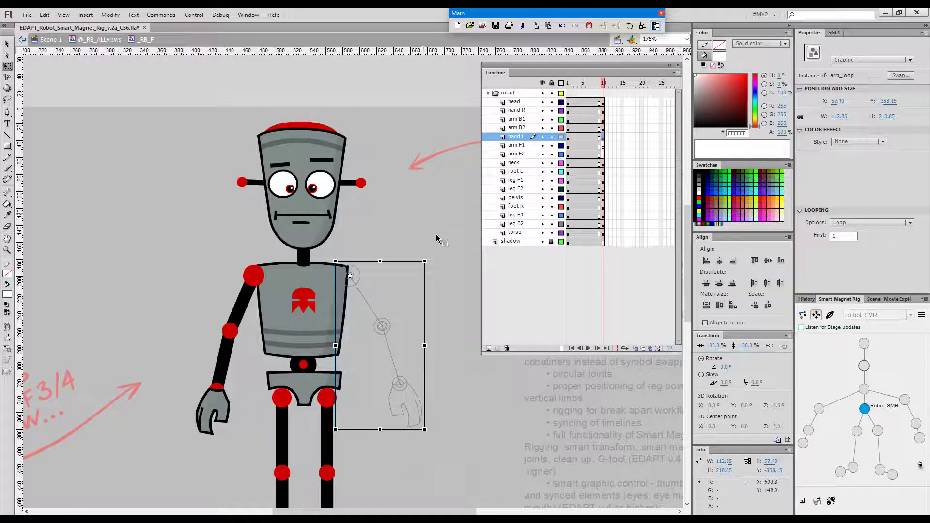
pyautogui.click(436, 234)
pyautogui.press('space')
pyautogui.moveTo(458, 295); pyautogui.dragTo(401, 244)
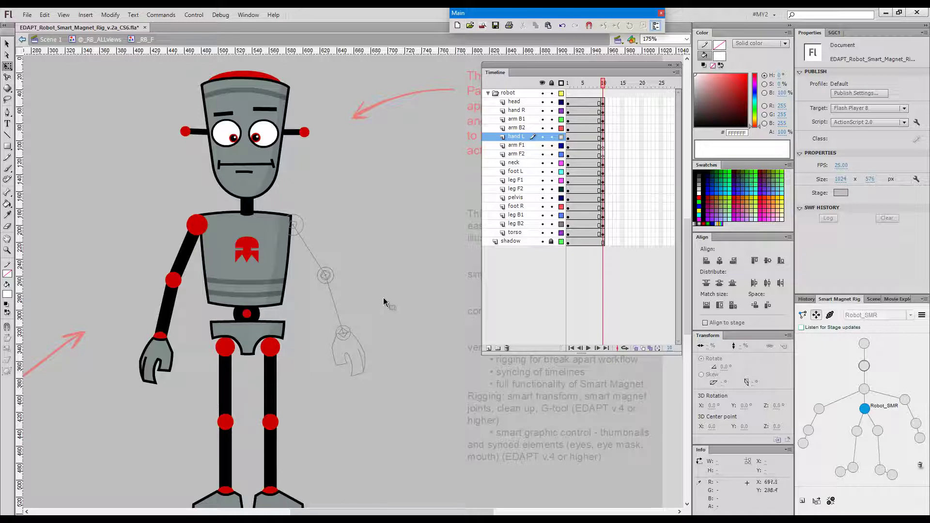
pyautogui.click(339, 371)
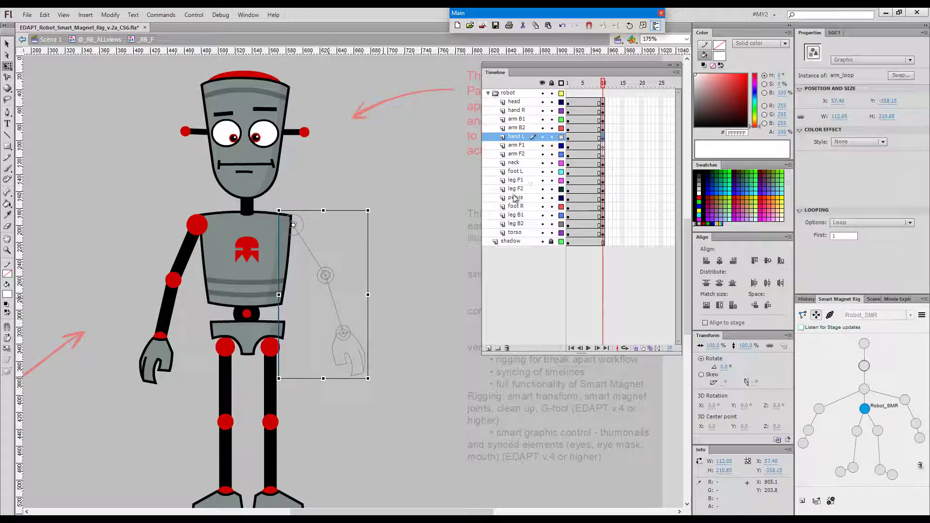
pyautogui.click(601, 84)
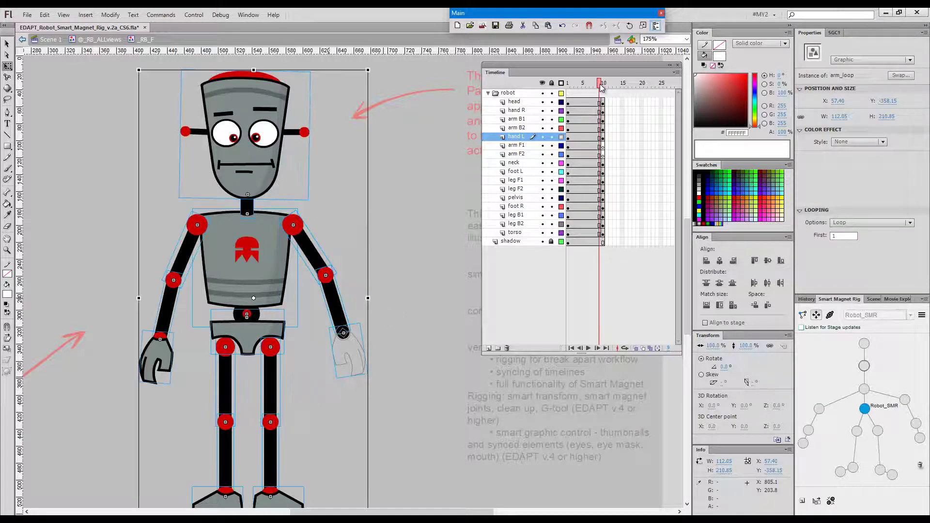
pyautogui.click(322, 247)
pyautogui.click(312, 252)
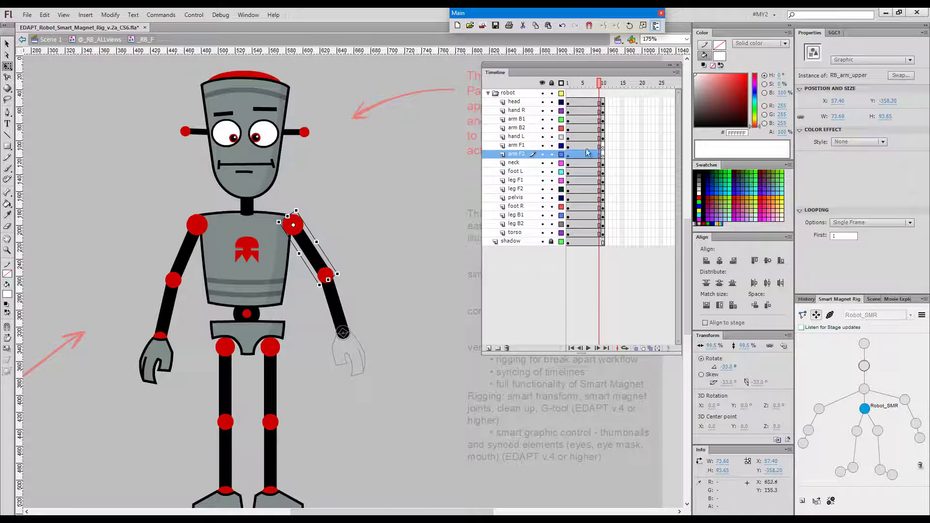
pyautogui.moveTo(603, 138); pyautogui.dragTo(604, 155)
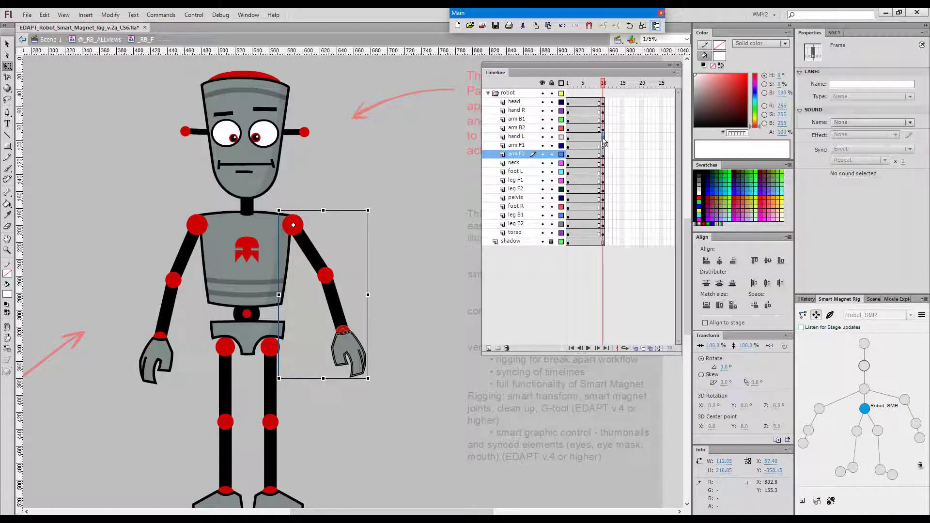
pyautogui.click(603, 138)
pyautogui.press('alt')
pyautogui.hotkey('alt', 'z')
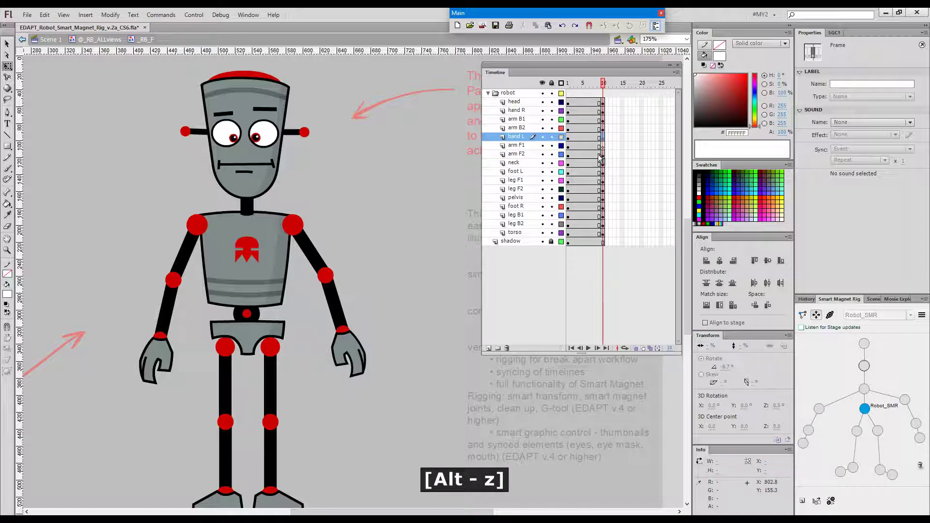
pyautogui.click(600, 154)
pyautogui.click(422, 236)
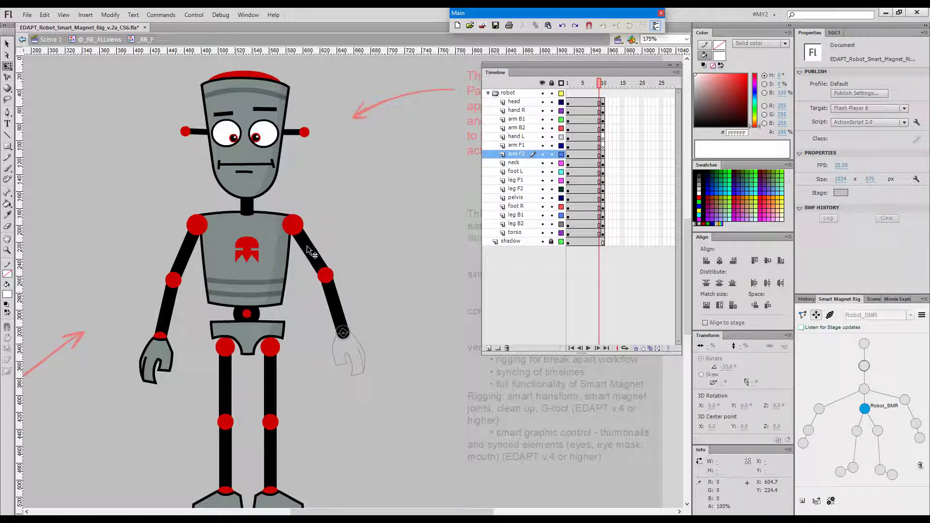
pyautogui.click(310, 251)
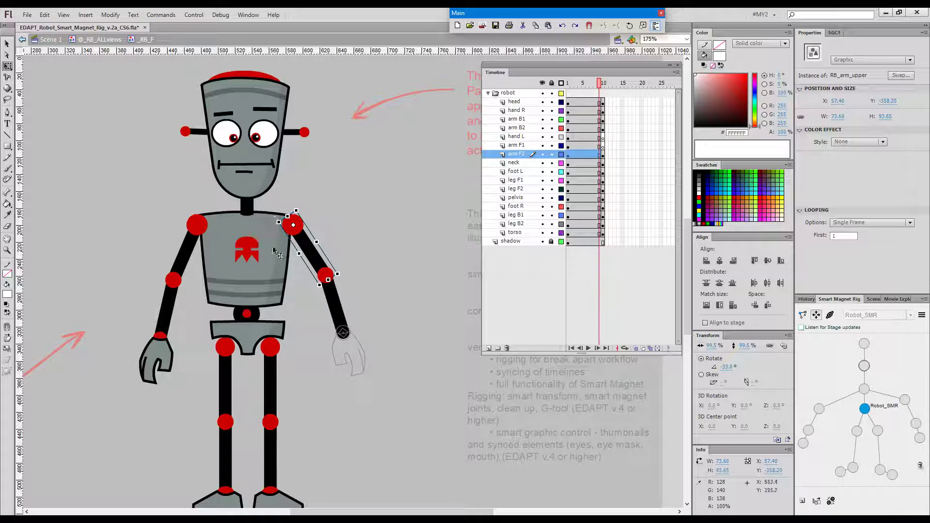
pyautogui.click(603, 155)
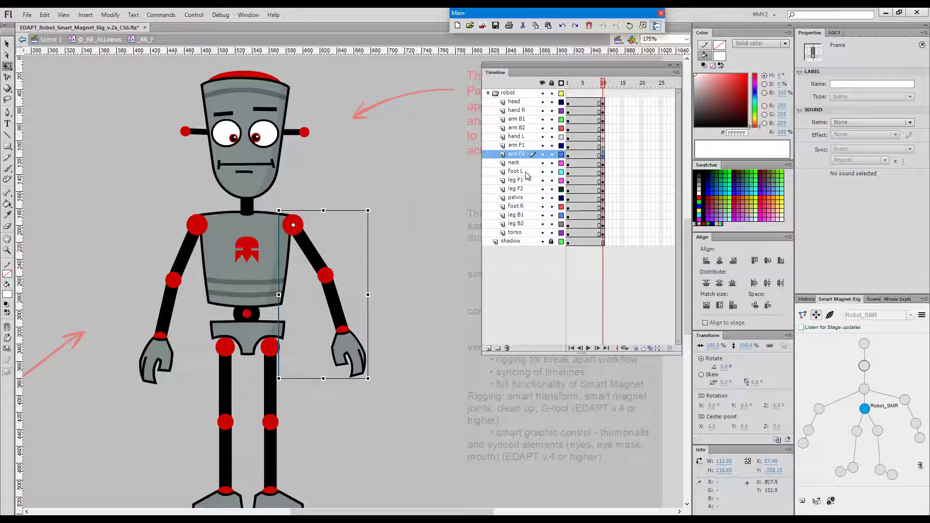
# Roll the upper arm's frame 1 rig info over frames 2-10 via the Smart Magnet Rig menu
pyautogui.click(568, 156)
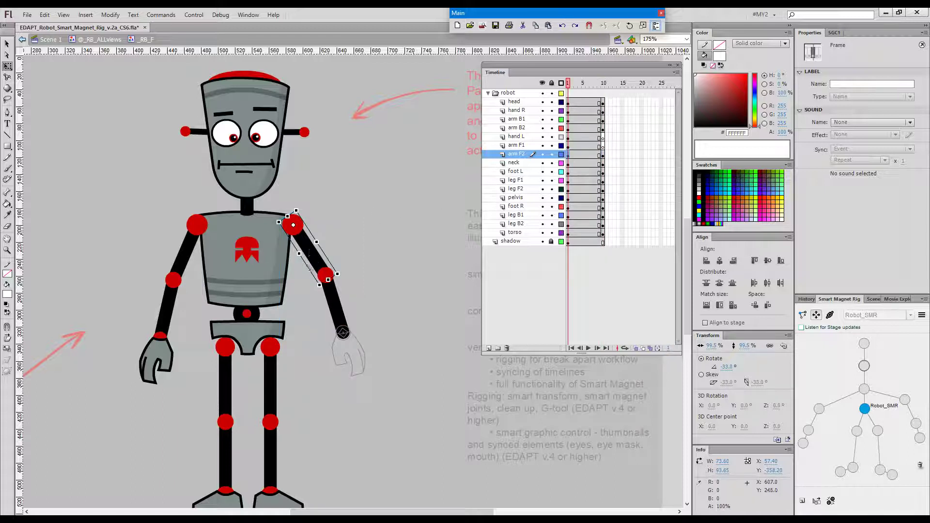
pyautogui.click(922, 315)
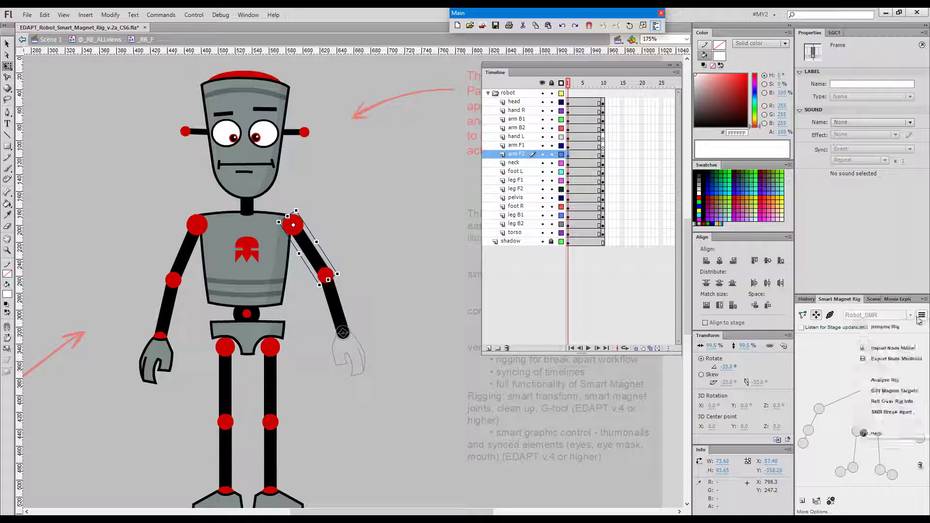
pyautogui.click(913, 402)
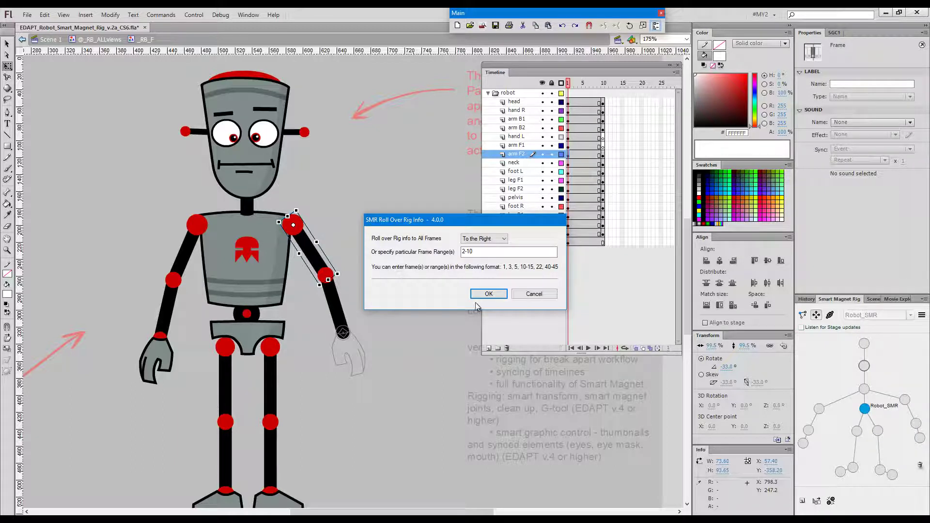
pyautogui.click(486, 294)
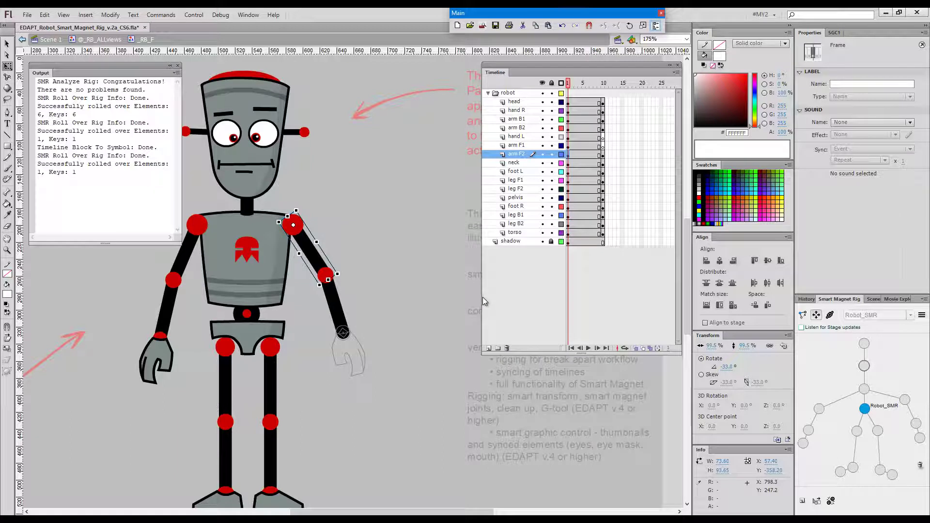
pyautogui.click(178, 66)
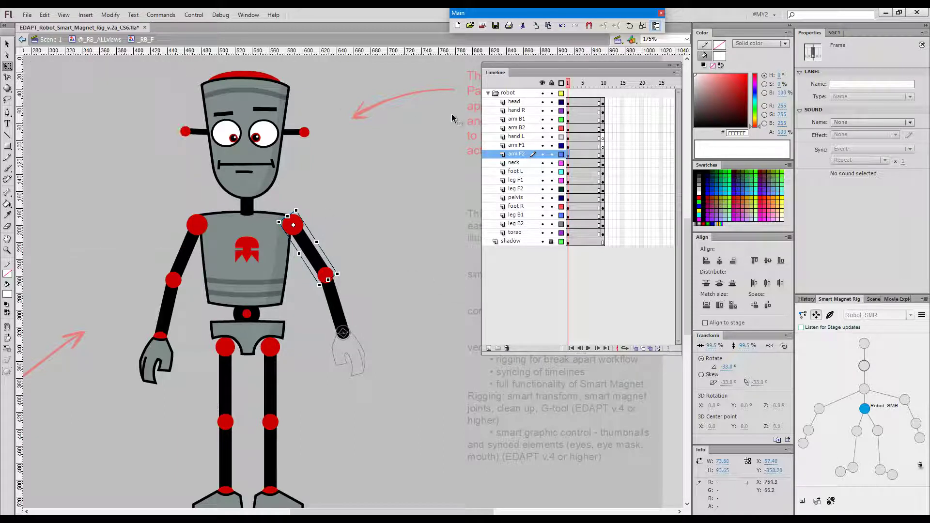
# At frame 10, snap arm_loop onto the shoulder joint and rotate it outward to -13.7°
pyautogui.click(604, 155)
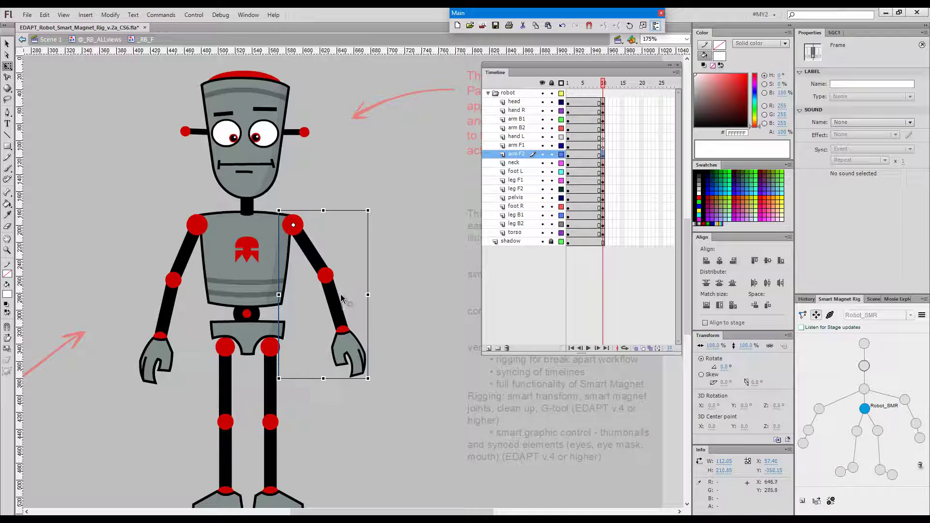
pyautogui.click(375, 302)
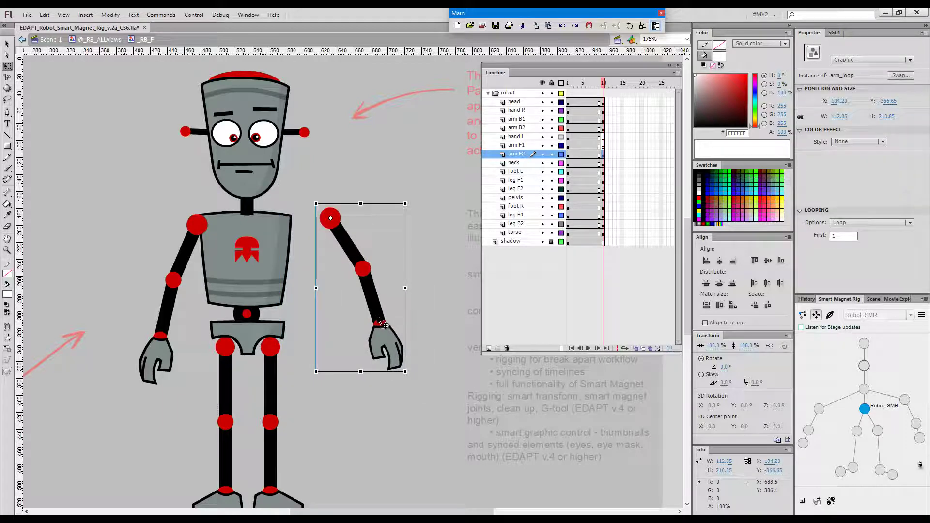
pyautogui.moveTo(375, 315); pyautogui.dragTo(374, 318)
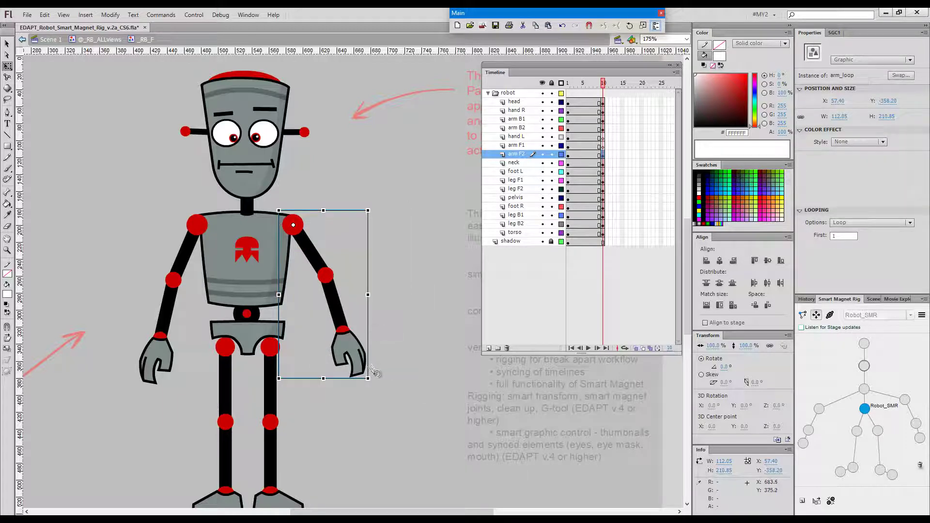
pyautogui.moveTo(376, 375); pyautogui.dragTo(398, 334)
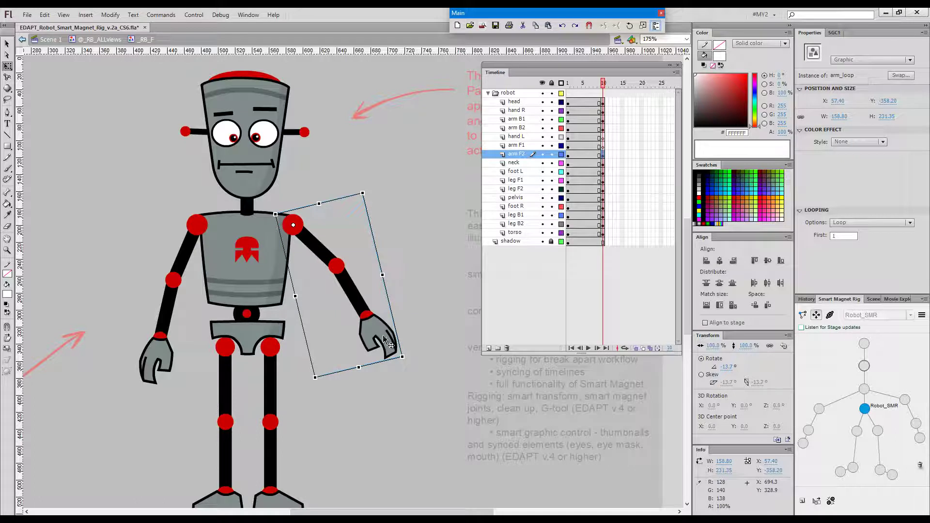
# Inside arm_loop, keyframe the hand L, arm F1 and arm F2 layers and bend the lower arm inward at the elbow
pyautogui.doubleClick(377, 325)
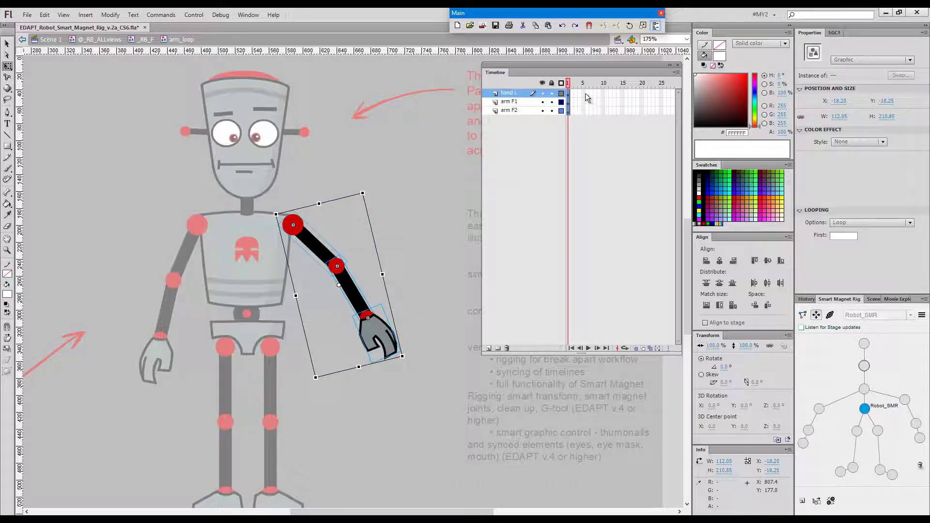
pyautogui.moveTo(589, 95); pyautogui.dragTo(588, 112)
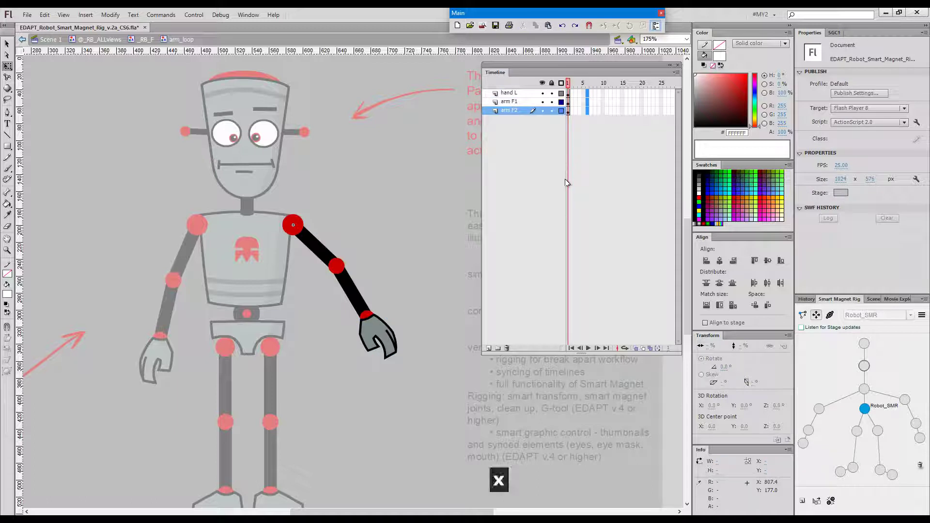
pyautogui.press('F6')
pyautogui.click(377, 291)
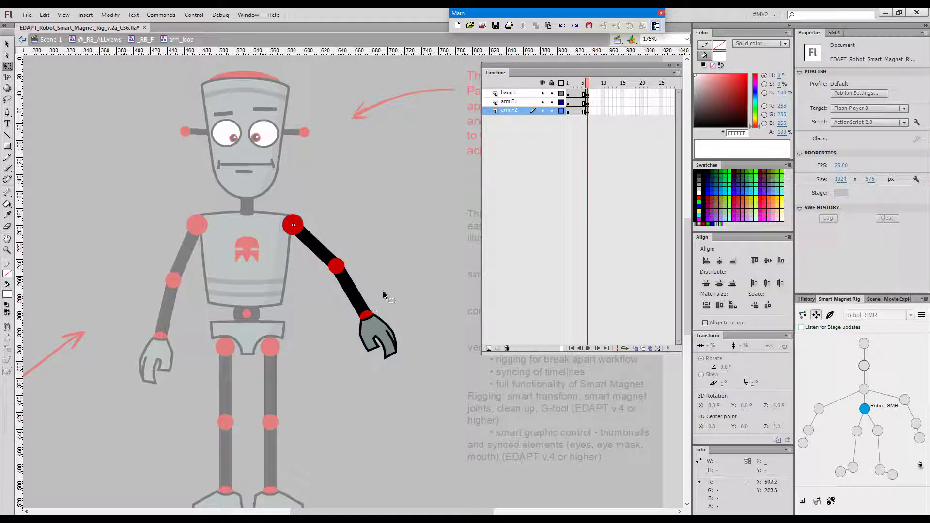
pyautogui.click(378, 334)
pyautogui.moveTo(410, 356); pyautogui.dragTo(331, 380)
pyautogui.click(395, 328)
# Add classic tweens on the arm layers, stretch them to frame 10, and set Ease 100 out
pyautogui.click(576, 101)
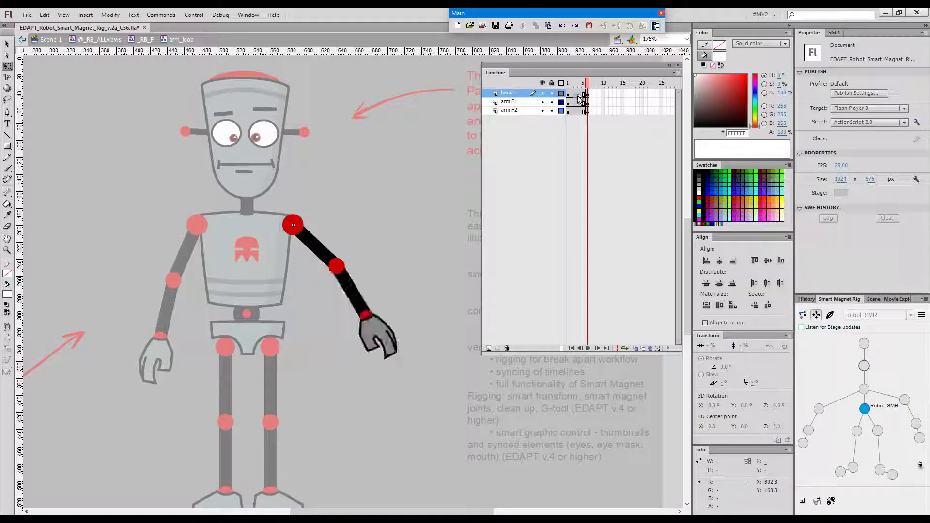
pyautogui.moveTo(577, 93); pyautogui.dragTo(584, 110)
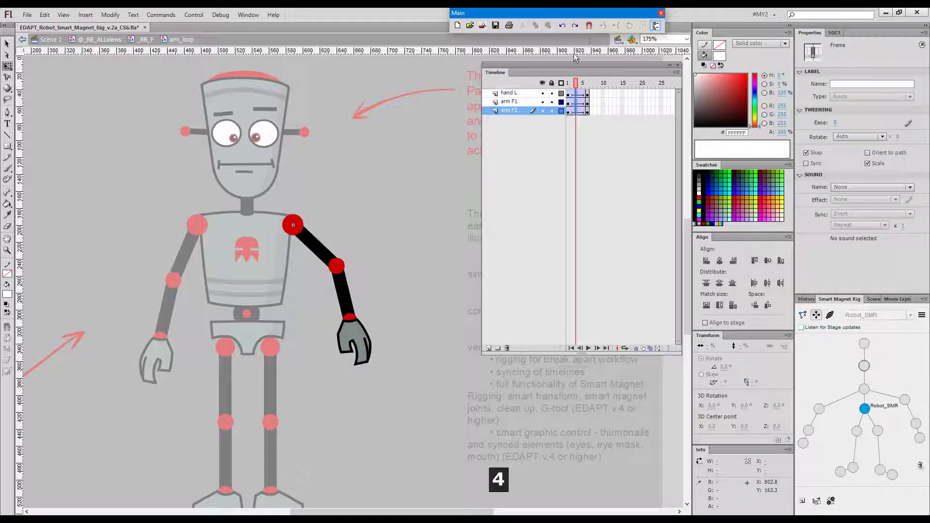
pyautogui.click(568, 83)
pyautogui.moveTo(587, 111); pyautogui.dragTo(602, 106)
pyautogui.click(594, 97)
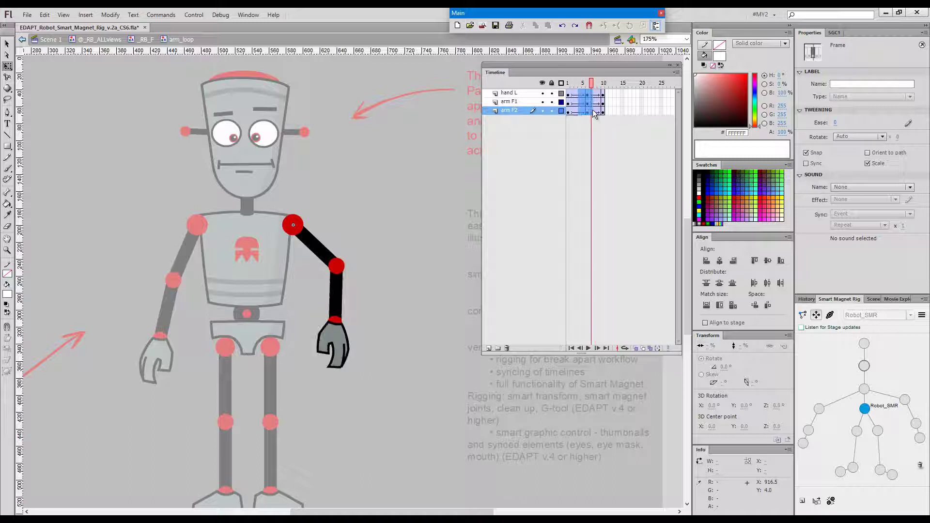
pyautogui.hotkey('alt', '4')
pyautogui.click(564, 84)
pyautogui.moveTo(564, 85); pyautogui.dragTo(583, 95)
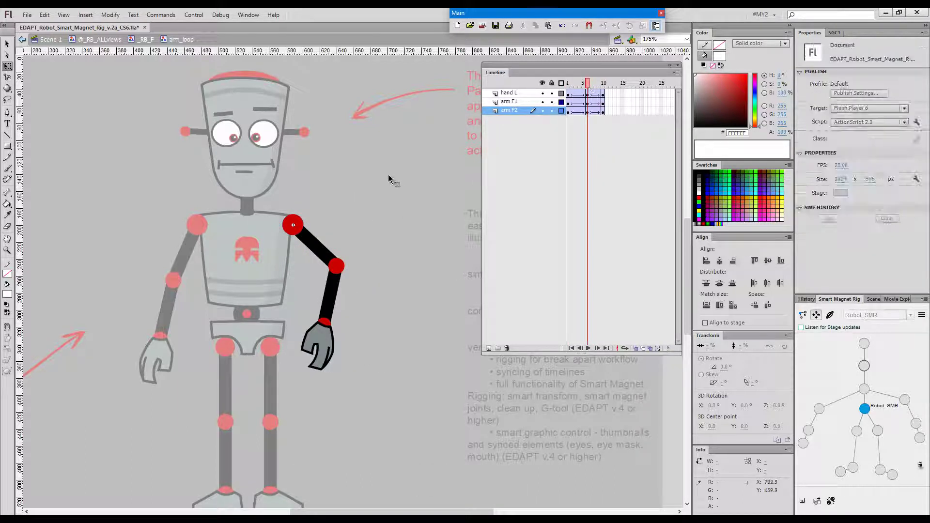
# Rotate the whole arm down toward vertical and play back the swing
pyautogui.moveTo(388, 178); pyautogui.dragTo(324, 392)
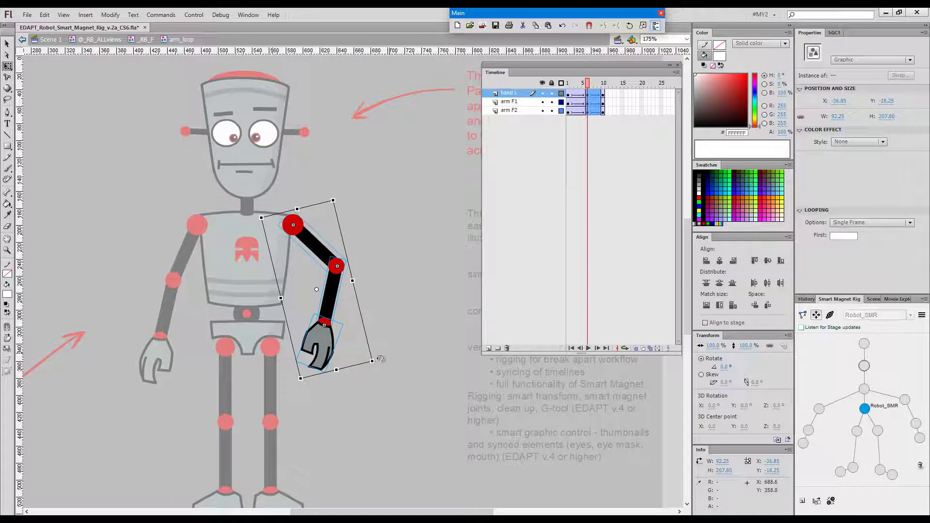
pyautogui.moveTo(380, 358); pyautogui.dragTo(368, 368)
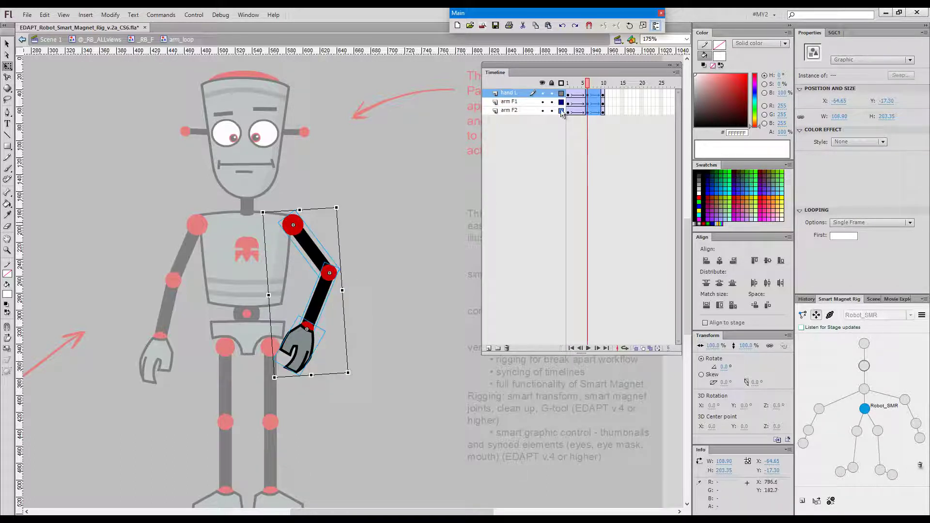
pyautogui.moveTo(591, 89); pyautogui.dragTo(516, 86)
pyautogui.press('Return')
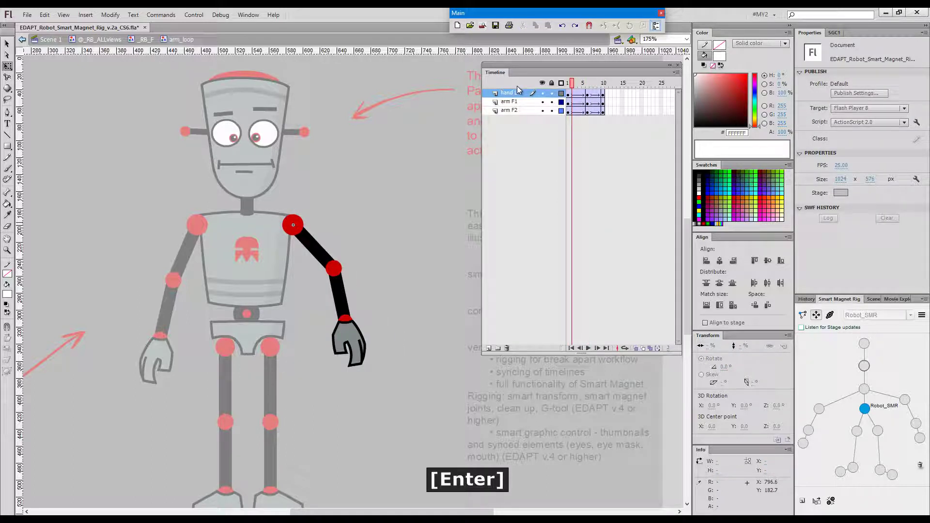
# Back on the RB_F timeline, extend every robot layer from head to torso to frame 20
pyautogui.click(146, 39)
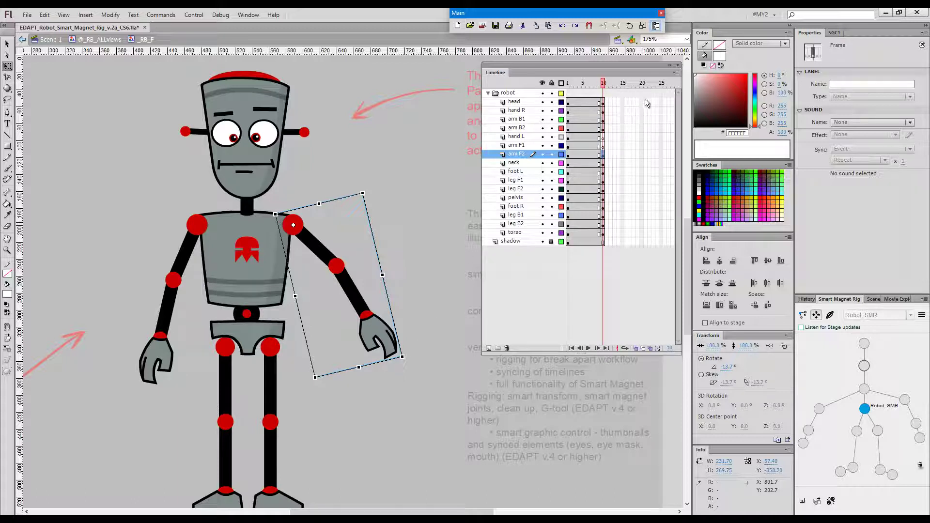
pyautogui.moveTo(641, 102); pyautogui.dragTo(638, 244)
pyautogui.press('z')
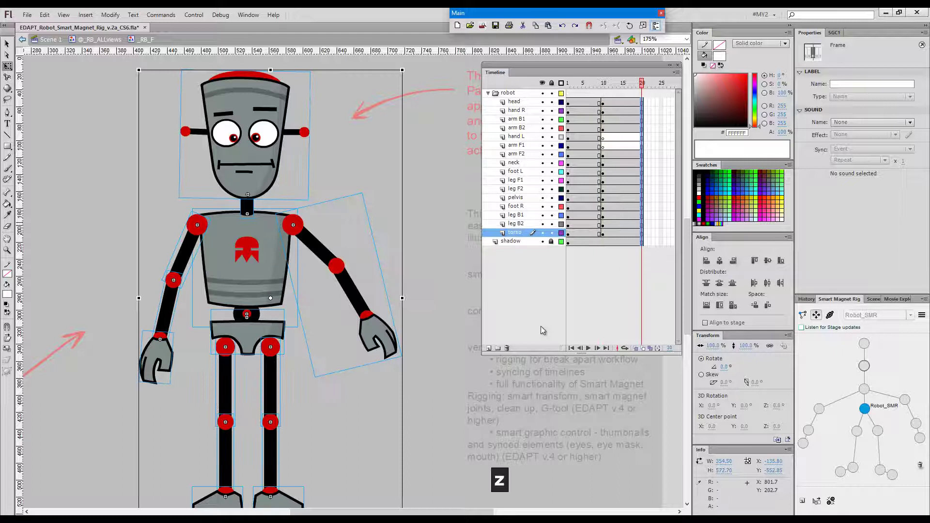
pyautogui.moveTo(622, 87); pyautogui.dragTo(641, 87)
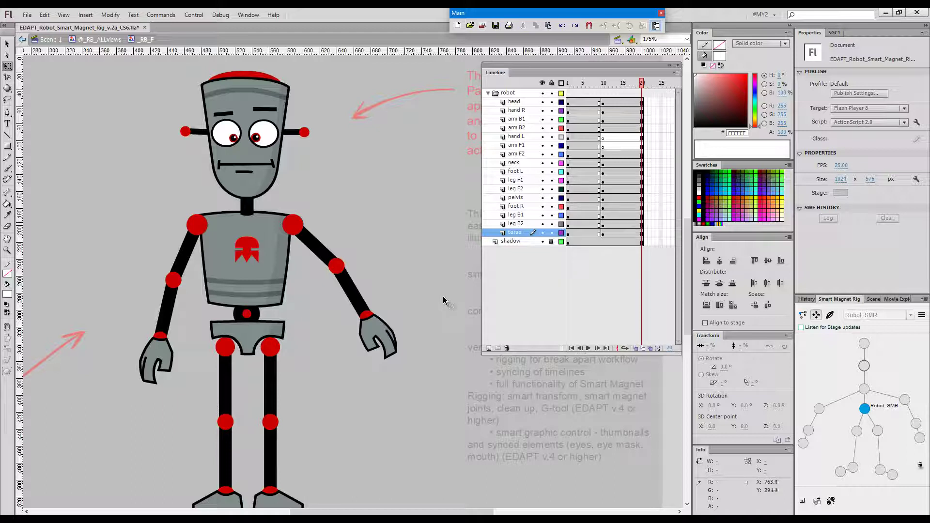